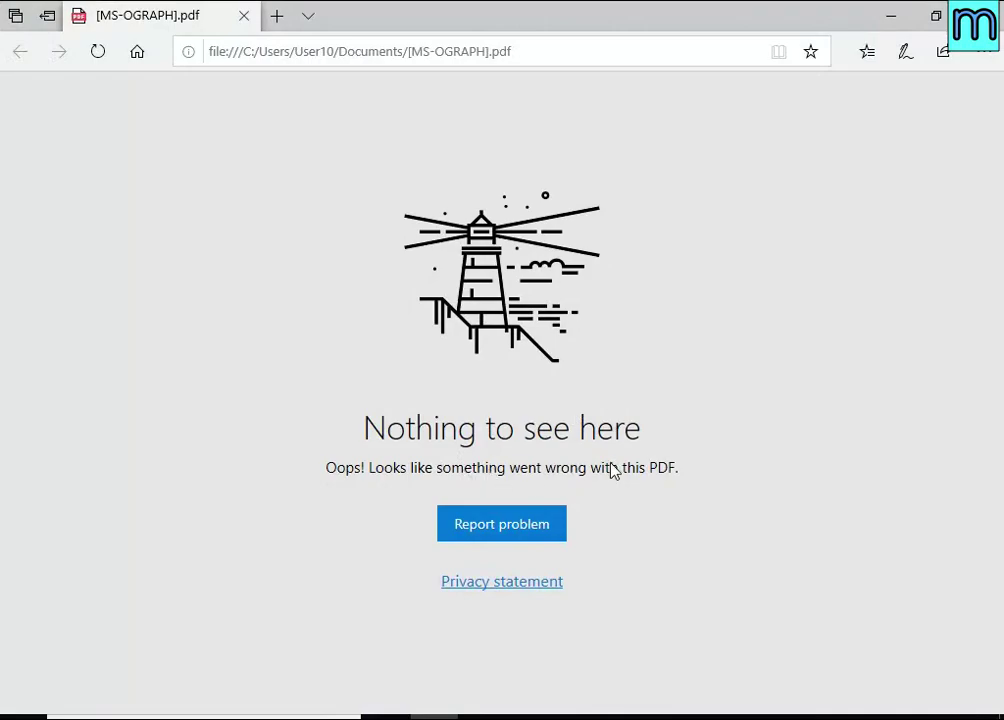
Close the PDF view and rename [MS-DOC]-191119.docx.fdcz in Documents to [MS-DOC]-191119.docx.
{"action": "key", "text": "alt+F4"}
{"action": "right_click", "coordinate": [390, 307]}
{"action": "left_click", "coordinate": [484, 534]}
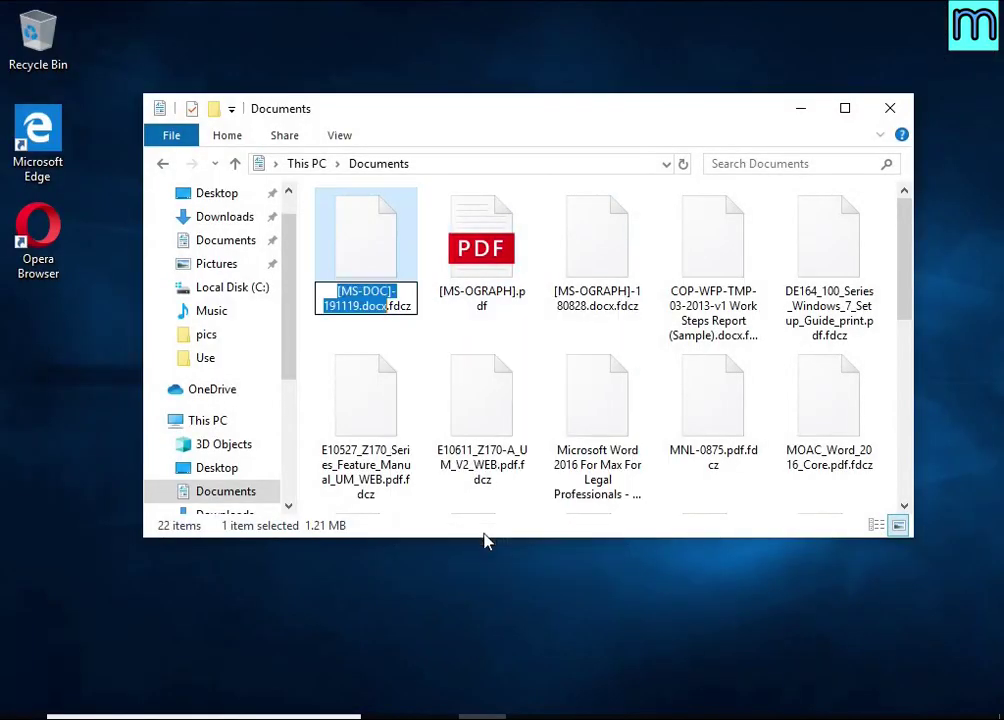
{"action": "key", "text": "End"}
{"action": "key", "text": "shift+Left"}
{"action": "key", "text": "shift+Left"}
{"action": "key", "text": "shift+Left"}
{"action": "key", "text": "shift+Left"}
{"action": "key", "text": "shift+Left"}
{"action": "key", "text": "Delete"}
{"action": "key", "text": "Return"}
{"action": "left_click", "coordinate": [592, 374]}
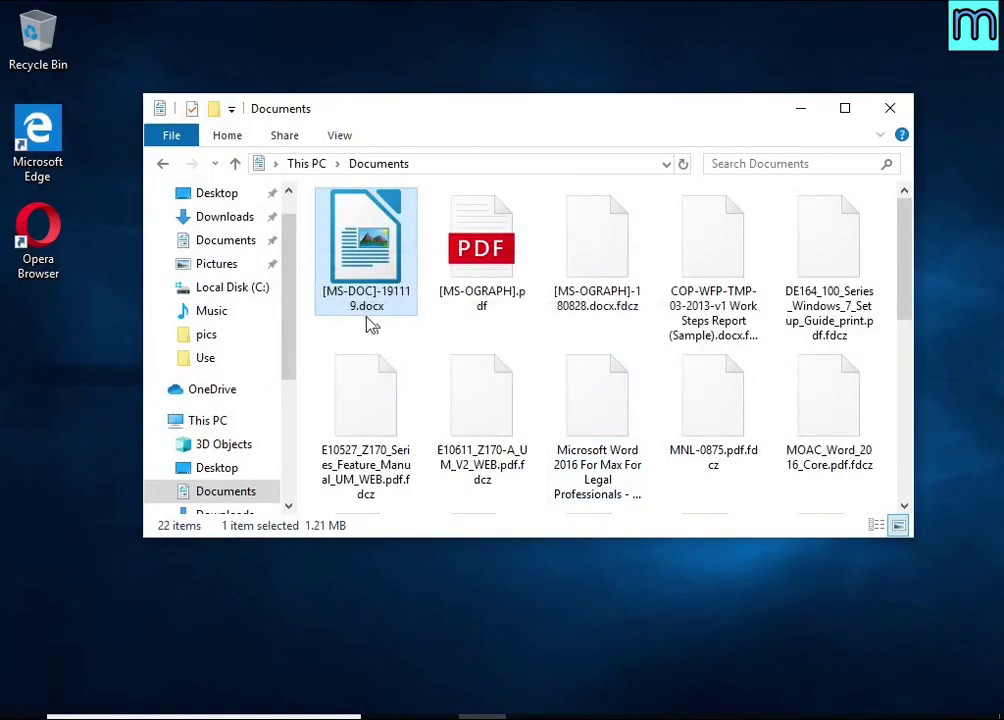
Try to open [MS-DOC]-191119.docx from the Documents folder.
{"action": "double_click", "coordinate": [371, 318]}
{"action": "left_click", "coordinate": [668, 466]}
{"action": "left_click", "coordinate": [686, 400]}
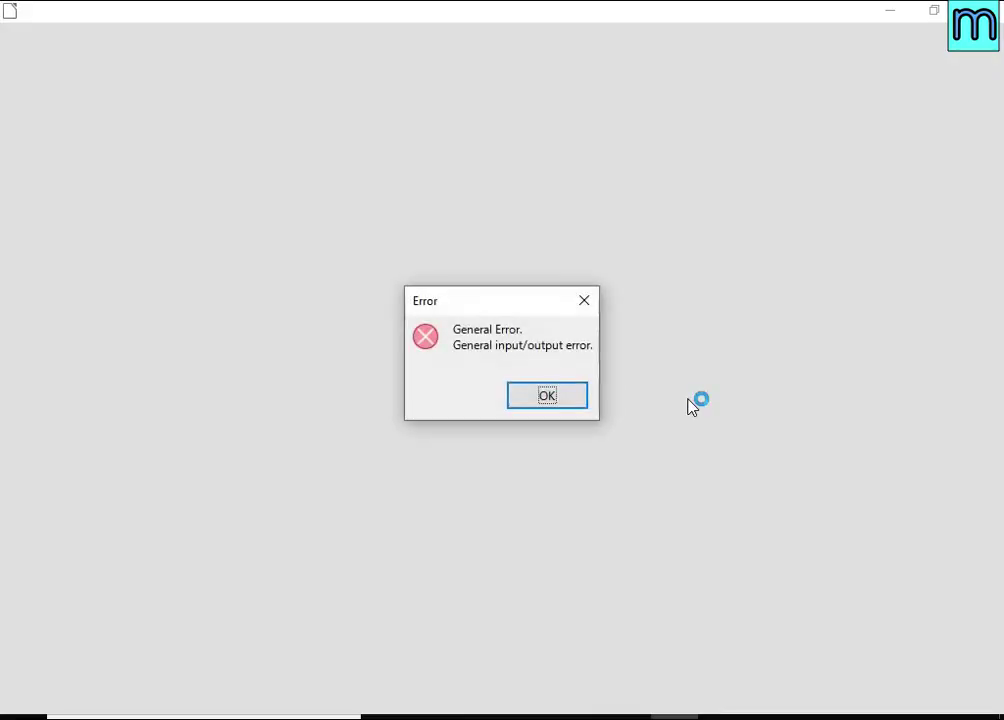
{"action": "left_click", "coordinate": [547, 395]}
Try to open Chrysanthemum.jpg.fdcz from the Pictures folder.
{"action": "left_click", "coordinate": [220, 265]}
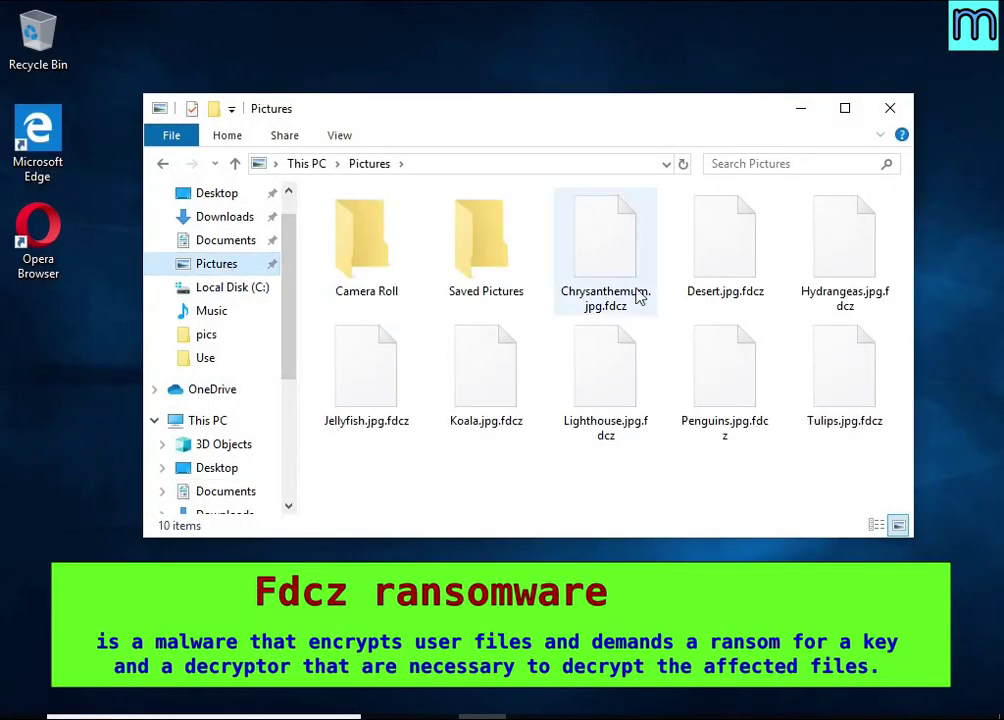
{"action": "double_click", "coordinate": [640, 296]}
{"action": "left_click", "coordinate": [733, 332]}
Rename Desert.jpg.fdcz in Pictures to Desert.jpg and try to view it in the photo viewer.
{"action": "right_click", "coordinate": [742, 288]}
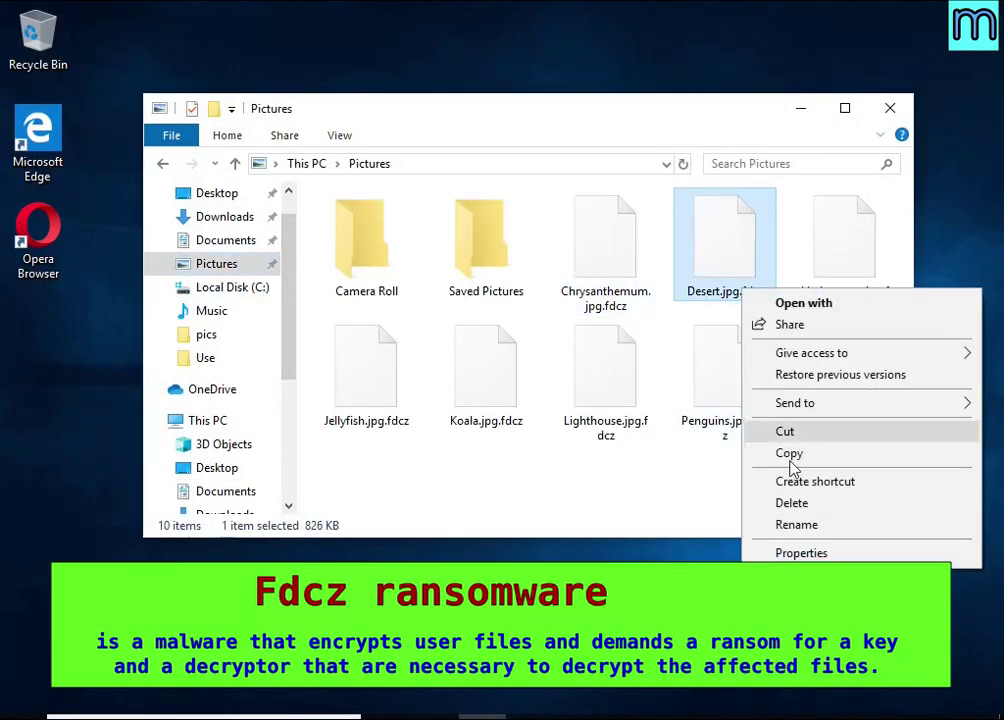
{"action": "left_click", "coordinate": [818, 526]}
{"action": "key", "text": "End"}
{"action": "key", "text": "BackSpace"}
{"action": "key", "text": "BackSpace"}
{"action": "key", "text": "BackSpace"}
{"action": "key", "text": "BackSpace"}
{"action": "key", "text": "BackSpace"}
{"action": "key", "text": "Return"}
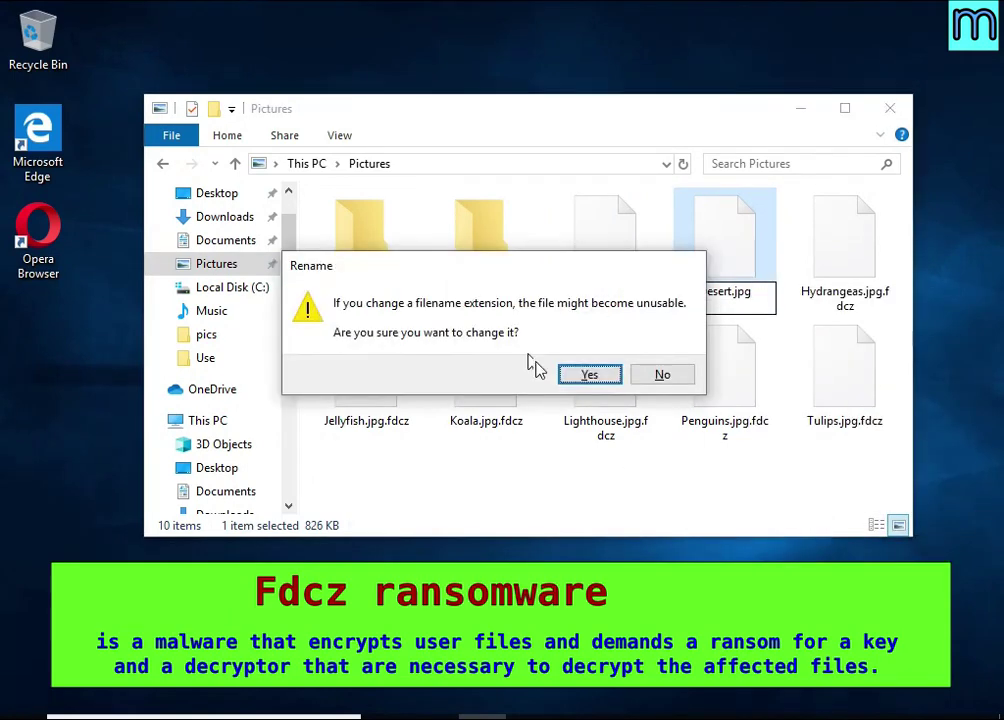
{"action": "left_click", "coordinate": [589, 374]}
{"action": "double_click", "coordinate": [722, 217]}
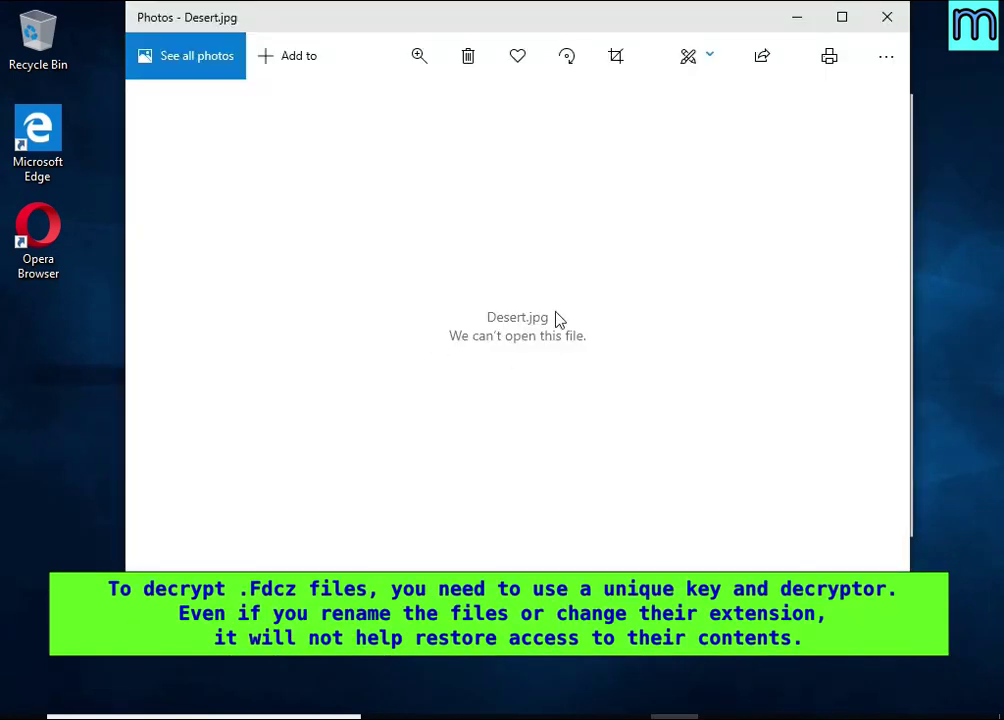
{"action": "left_click", "coordinate": [887, 17]}
Open the ransom note _readme.txt from Local Disk (C:).
{"action": "scroll", "coordinate": [260, 420], "scroll_direction": "down", "scroll_amount": 1}
{"action": "left_click", "coordinate": [210, 349]}
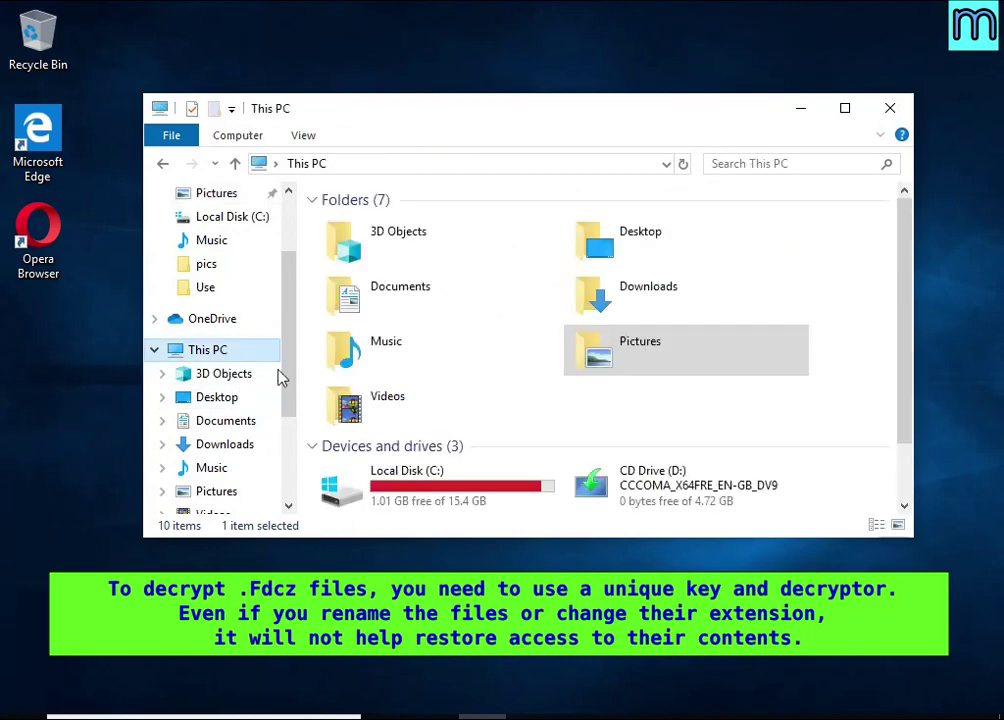
{"action": "double_click", "coordinate": [406, 485]}
{"action": "left_click", "coordinate": [365, 372]}
{"action": "double_click", "coordinate": [450, 362]}
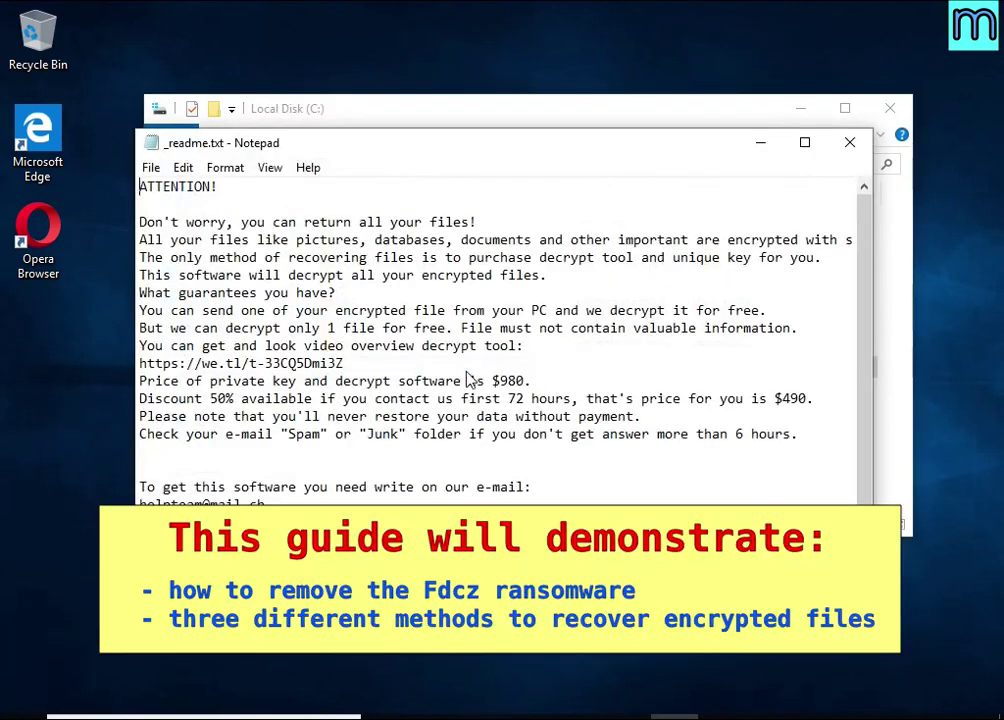
Examine the ransom note's text, highlighting the line about encrypted files, and close the note.
{"action": "left_click_drag", "start_coordinate": [140, 240], "coordinate": [796, 240]}
{"action": "double_click", "coordinate": [763, 240]}
{"action": "scroll", "coordinate": [729, 386], "scroll_direction": "down", "scroll_amount": 1}
{"action": "scroll", "coordinate": [729, 386], "scroll_direction": "up", "scroll_amount": 1}
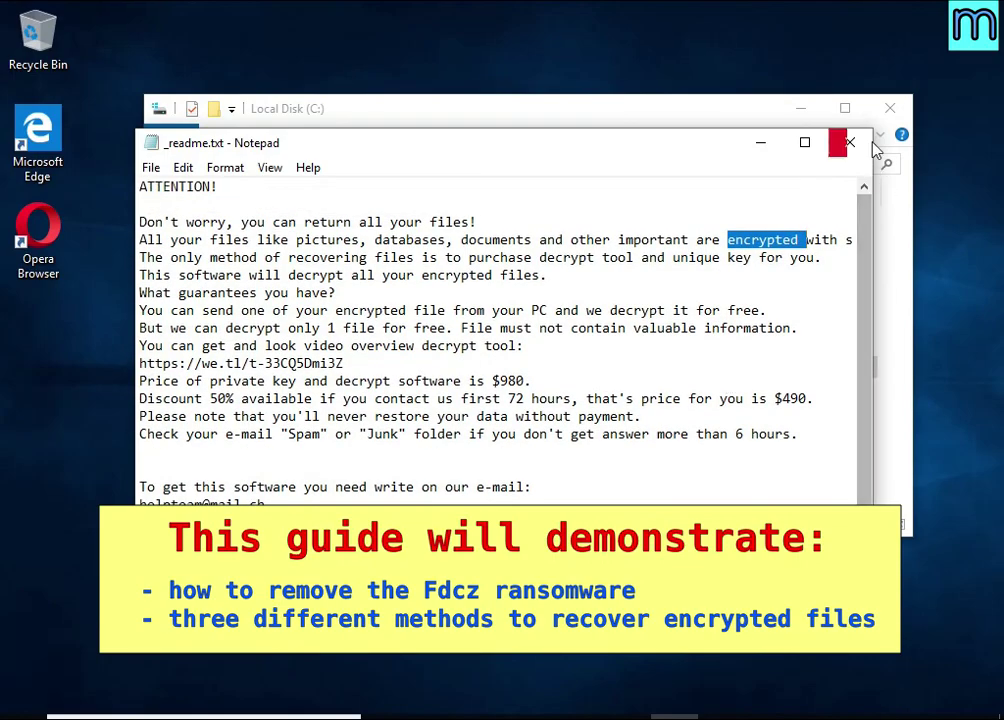
{"action": "left_click", "coordinate": [849, 142]}
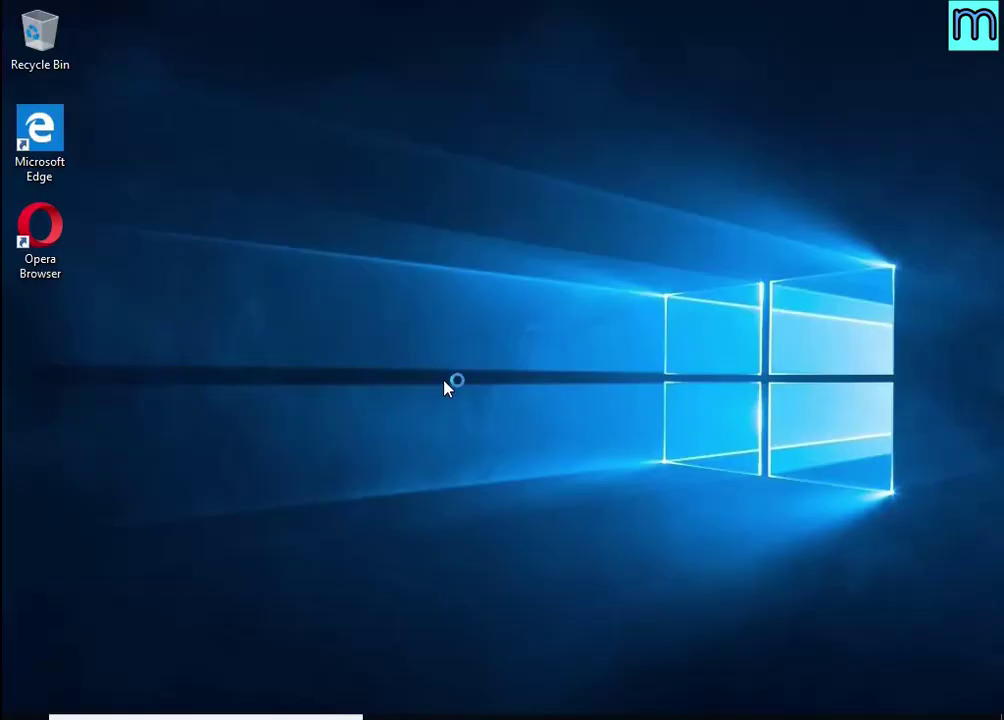
Open Task Manager and end the background process 12C0.exe (32 bit).
{"action": "key", "text": "ctrl+alt+Delete"}
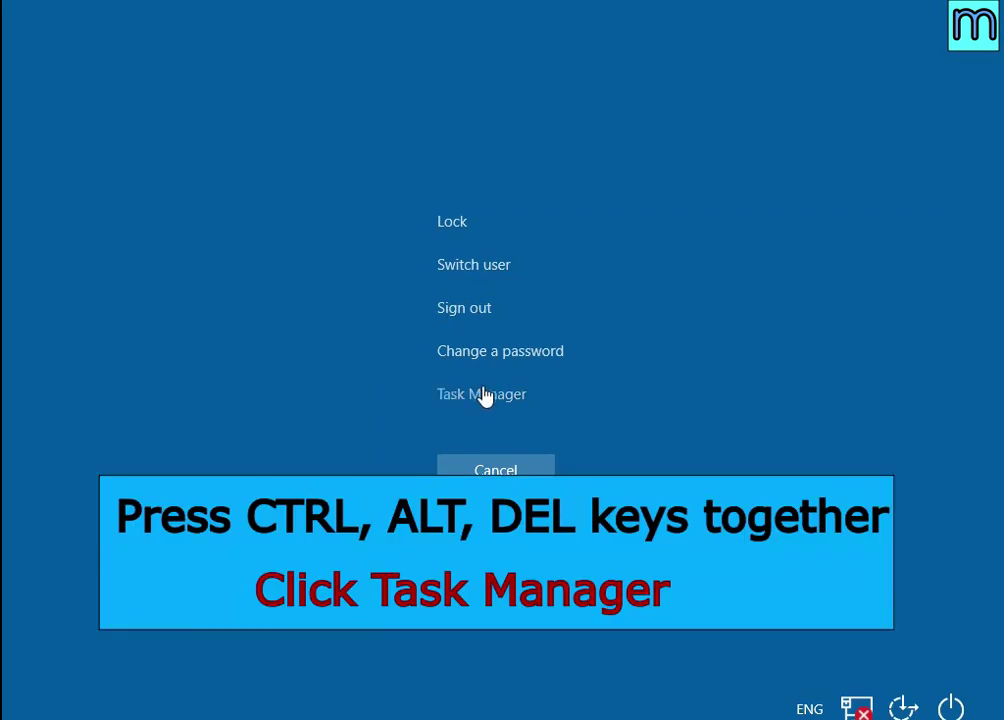
{"action": "left_click", "coordinate": [483, 394]}
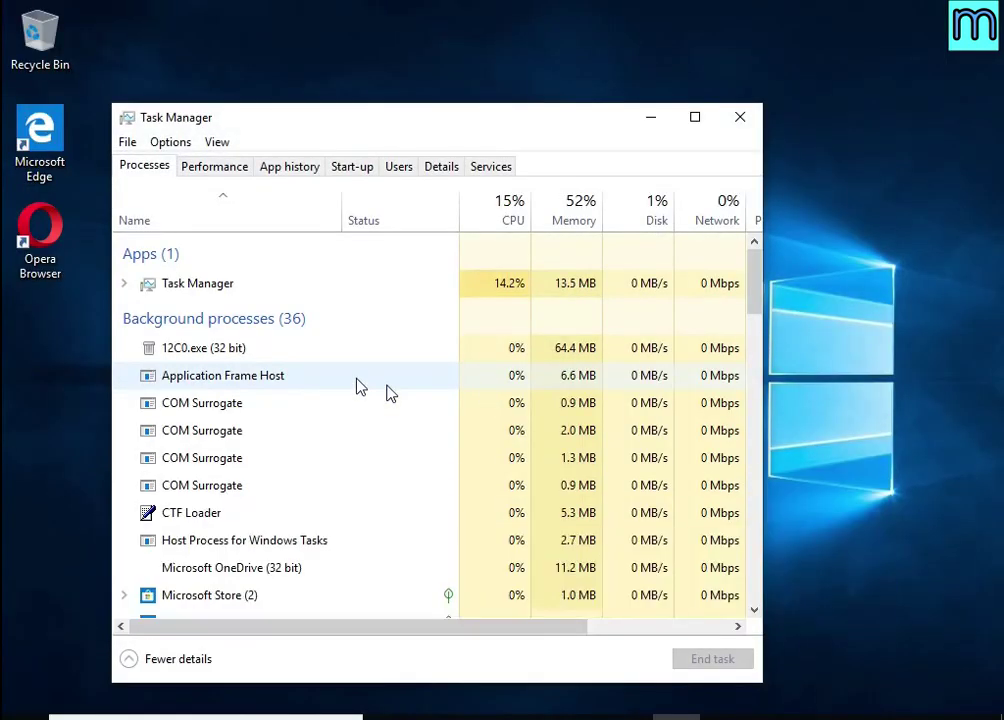
{"action": "left_click", "coordinate": [235, 349]}
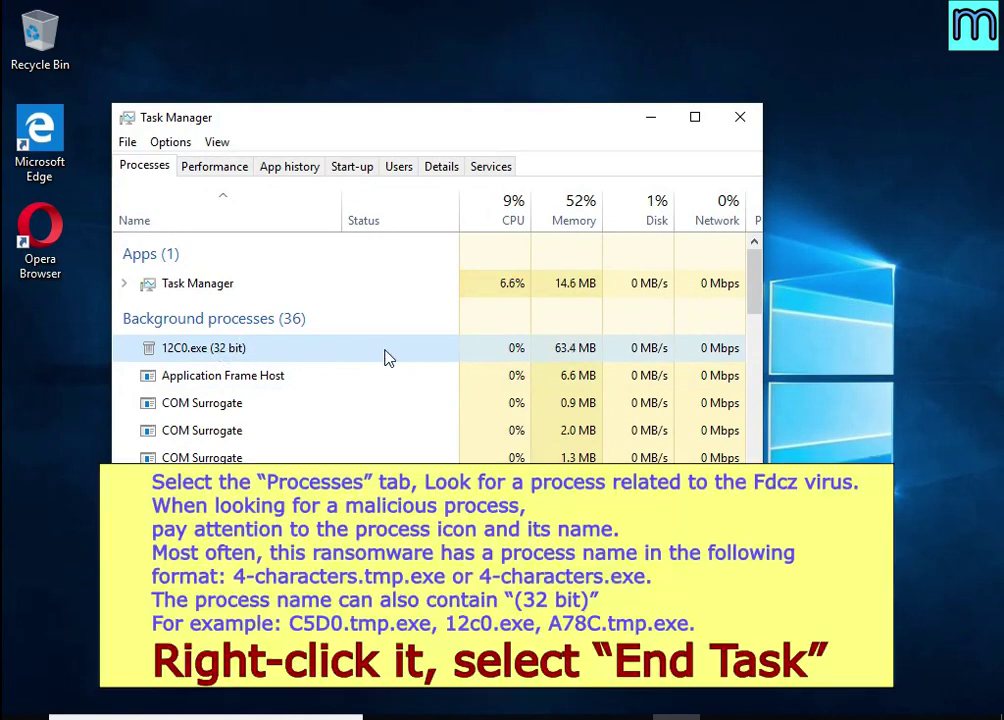
{"action": "right_click", "coordinate": [388, 358]}
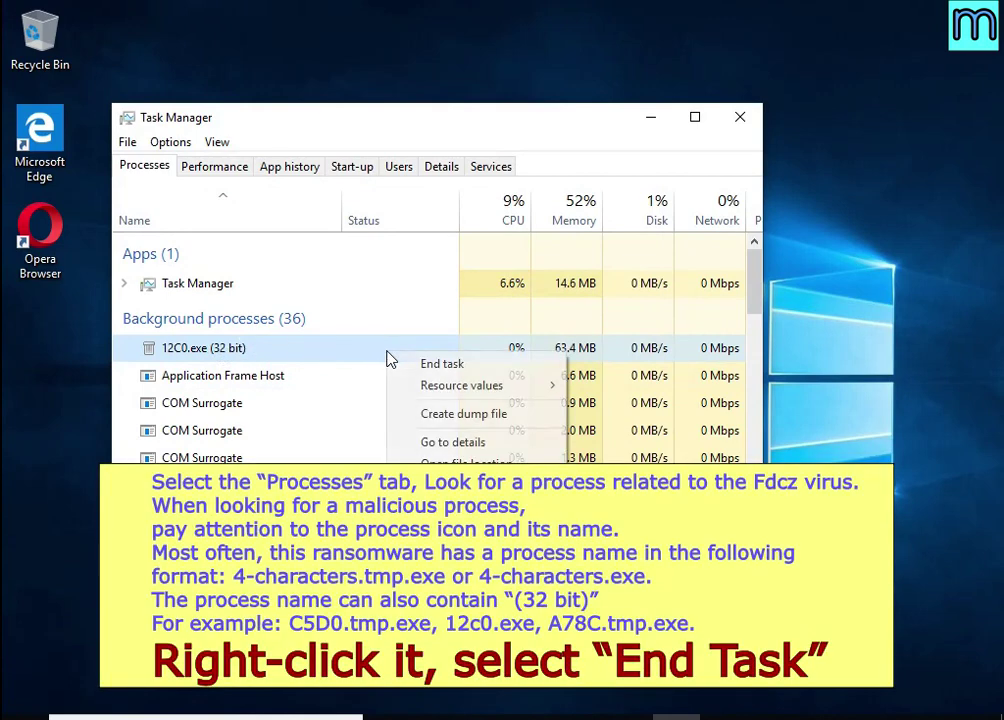
{"action": "left_click", "coordinate": [510, 364]}
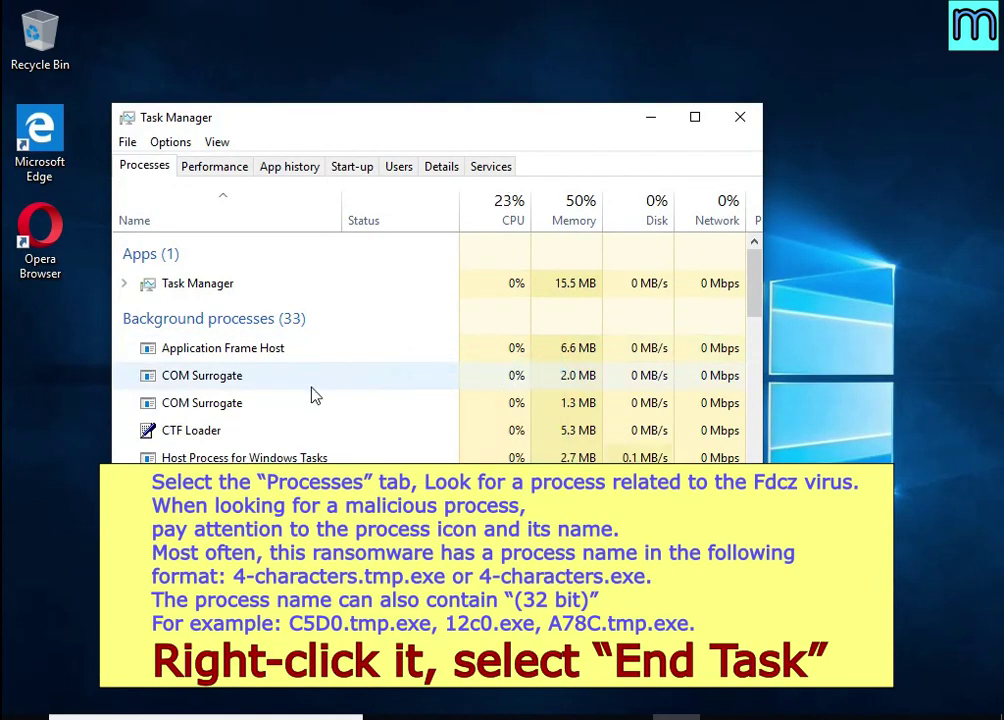
Examine the full list of running processes for any other suspicious entries.
{"action": "scroll", "coordinate": [320, 405], "scroll_direction": "down", "scroll_amount": 1}
{"action": "scroll", "coordinate": [340, 418], "scroll_direction": "down", "scroll_amount": 3}
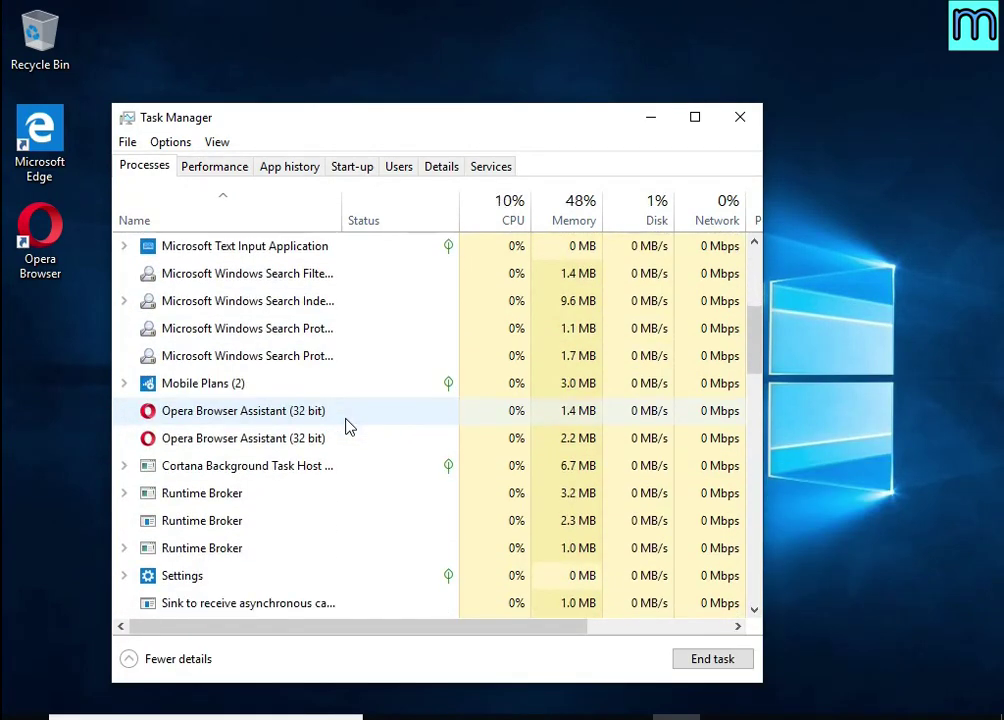
{"action": "scroll", "coordinate": [345, 426], "scroll_direction": "down", "scroll_amount": 3}
{"action": "scroll", "coordinate": [345, 426], "scroll_direction": "down", "scroll_amount": 8}
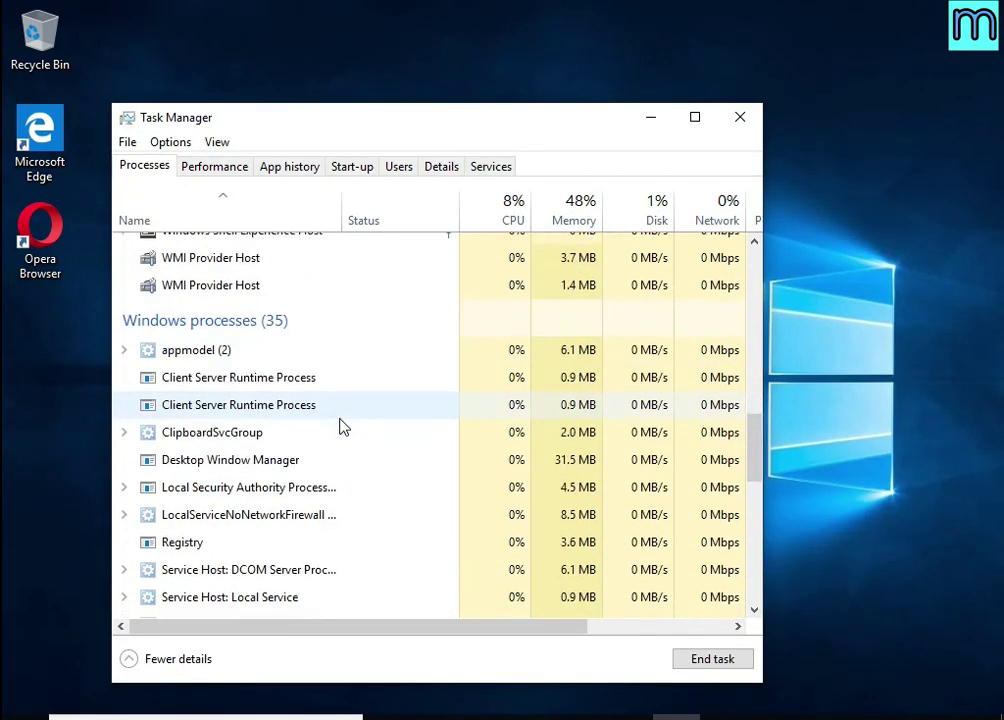
{"action": "scroll", "coordinate": [347, 426], "scroll_direction": "down", "scroll_amount": 5}
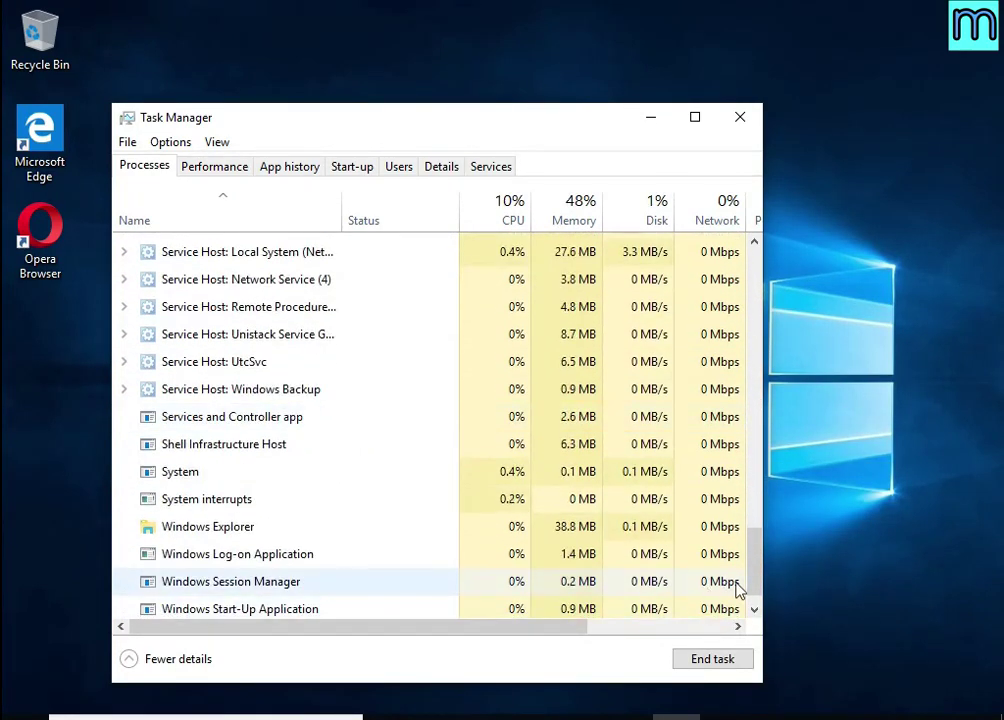
{"action": "left_click_drag", "start_coordinate": [757, 570], "coordinate": [724, 264]}
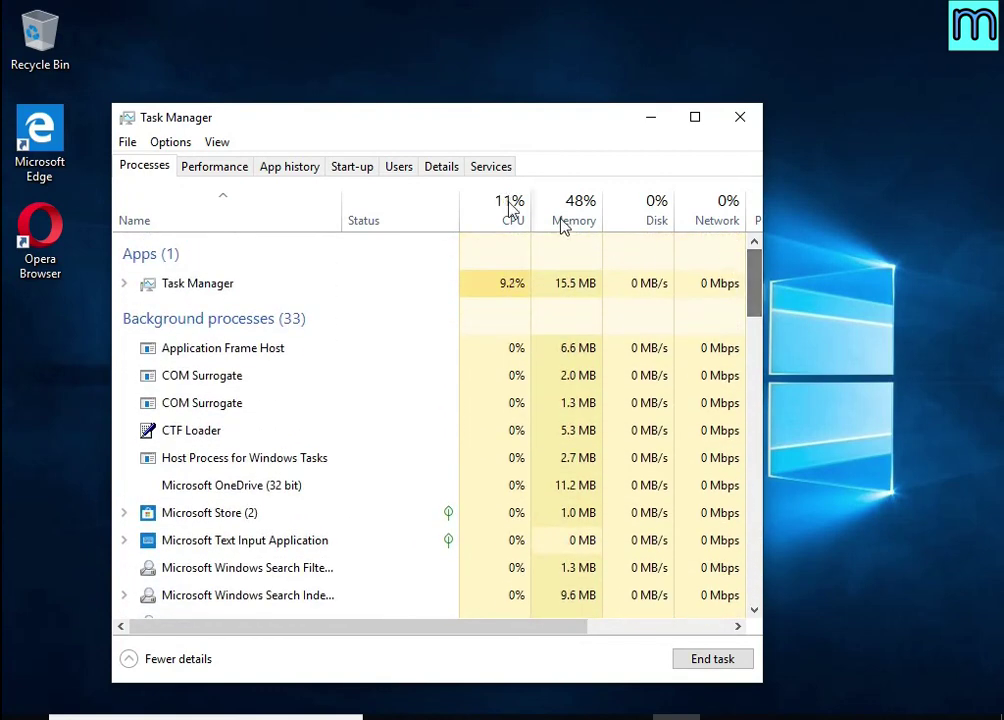
Disable the 12C0.exe start-up entry and minimize Task Manager.
{"action": "left_click", "coordinate": [362, 170]}
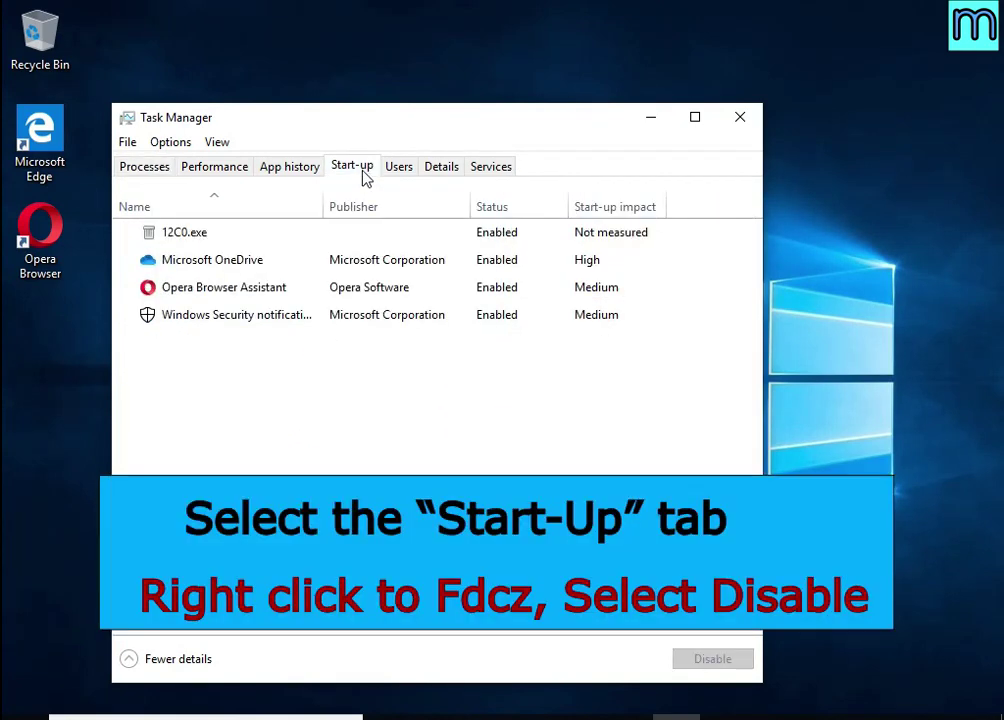
{"action": "left_click", "coordinate": [208, 242]}
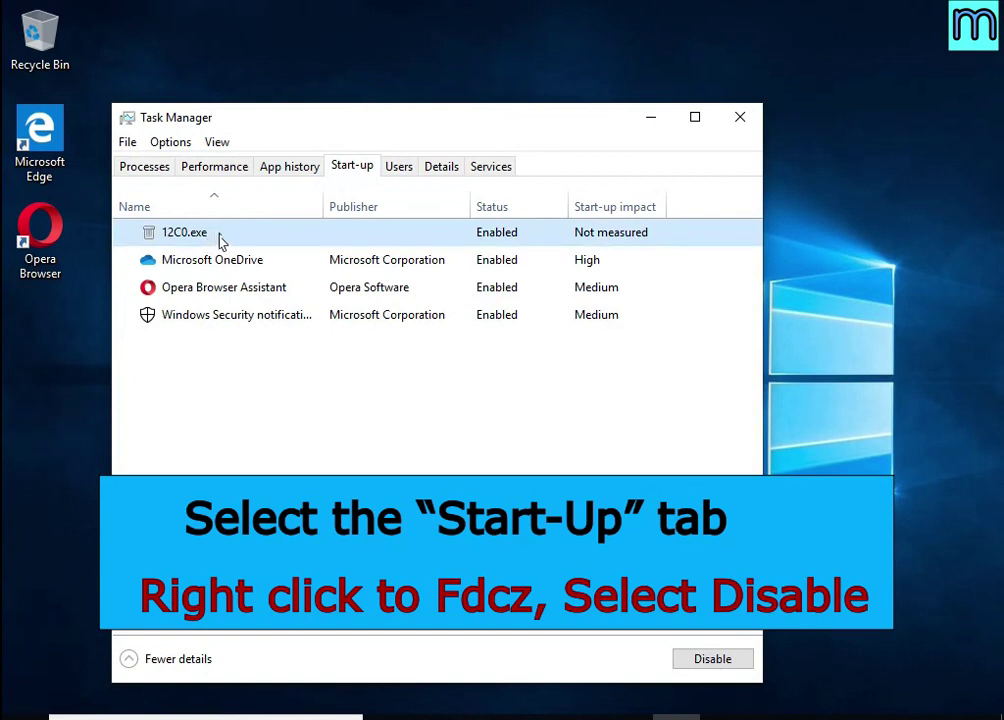
{"action": "right_click", "coordinate": [552, 244]}
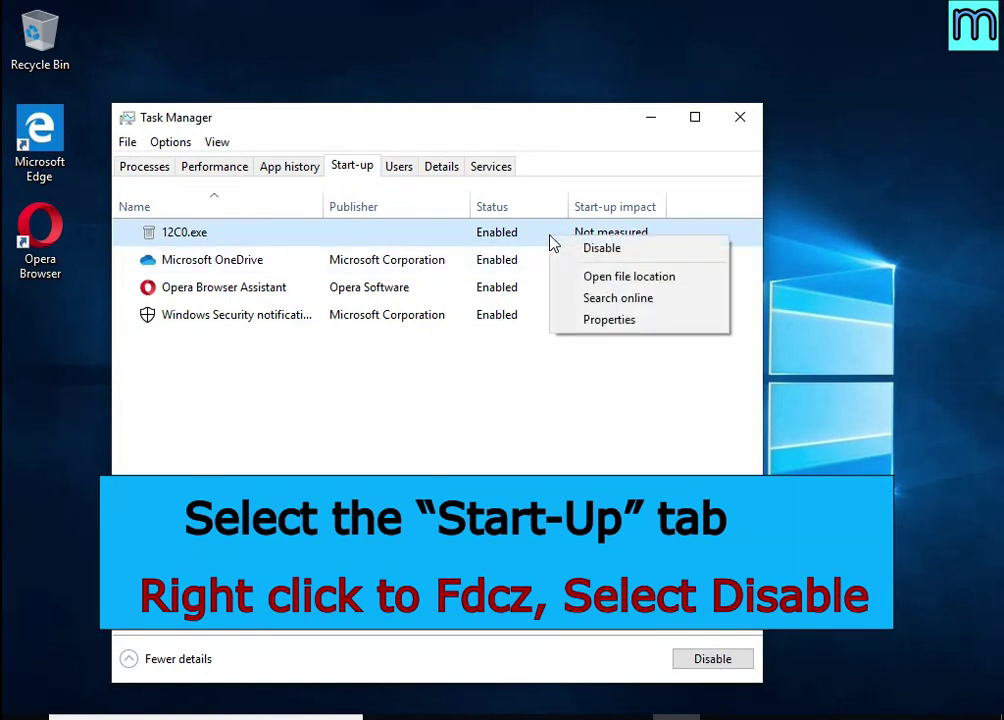
{"action": "left_click", "coordinate": [660, 250]}
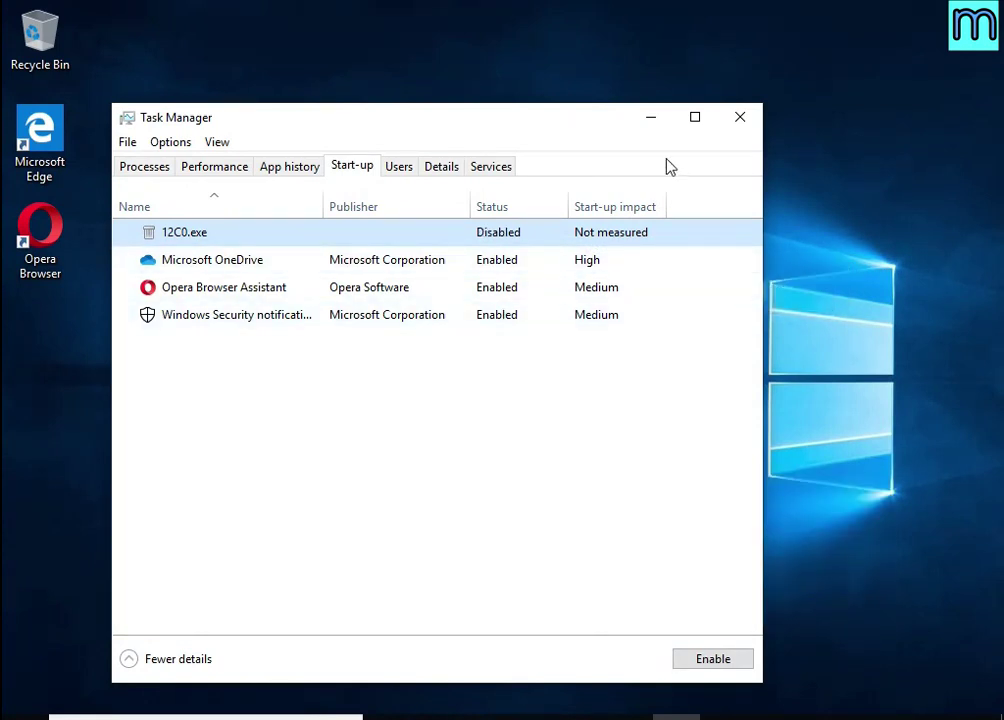
{"action": "left_click", "coordinate": [651, 118]}
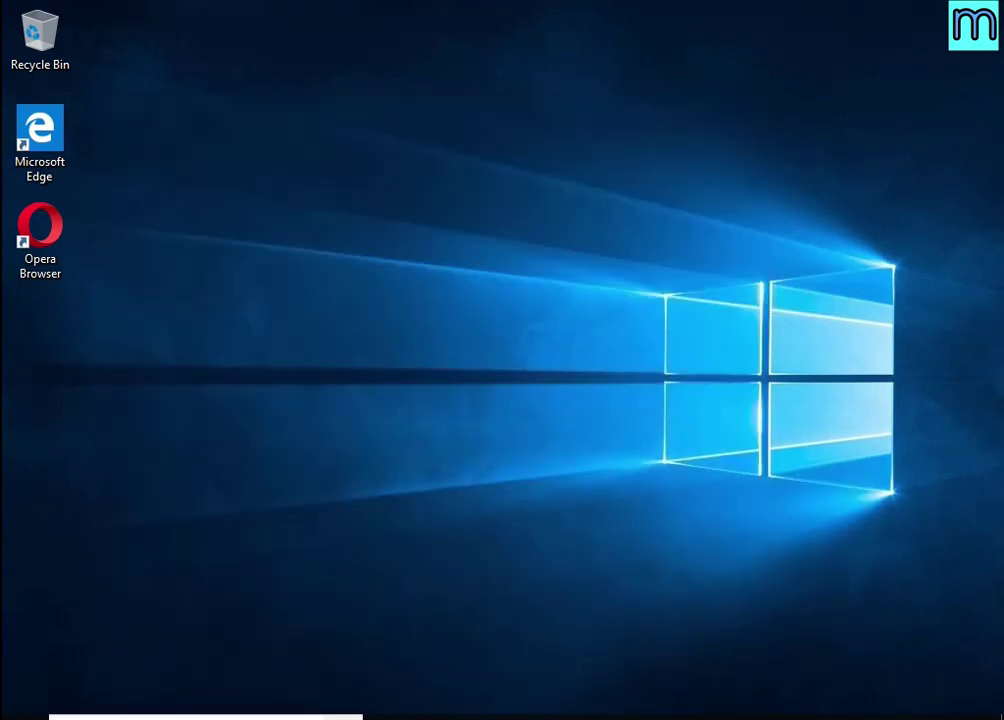
Search Windows for "task", open Task Scheduler and move its window higher on the desktop.
{"action": "left_click", "coordinate": [166, 716]}
{"action": "type", "text": "task"}
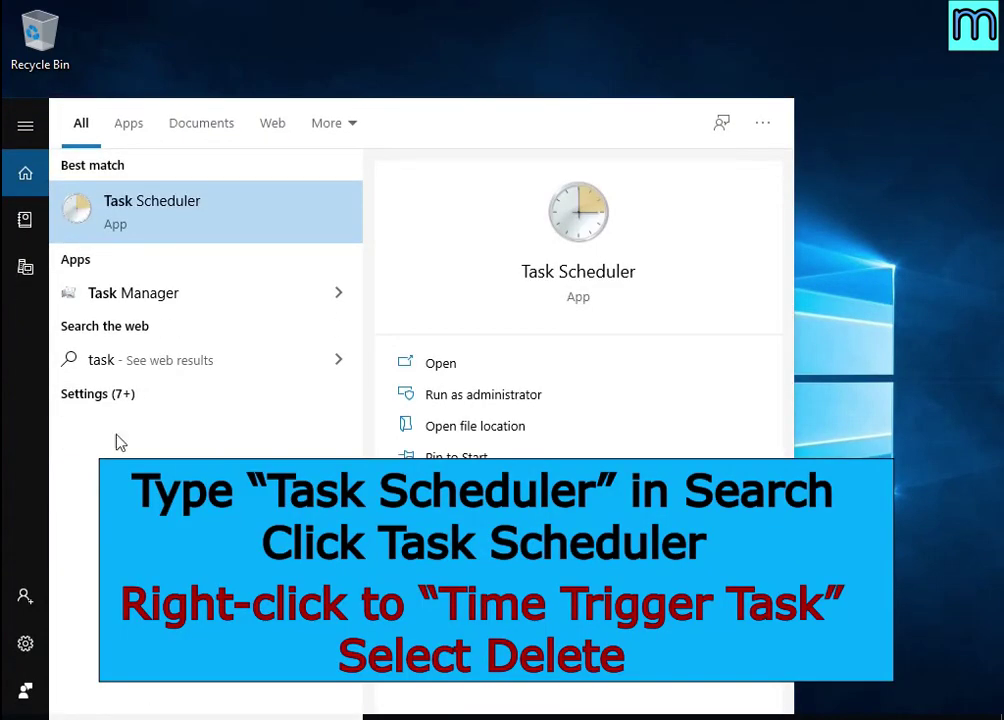
{"action": "left_click", "coordinate": [199, 214]}
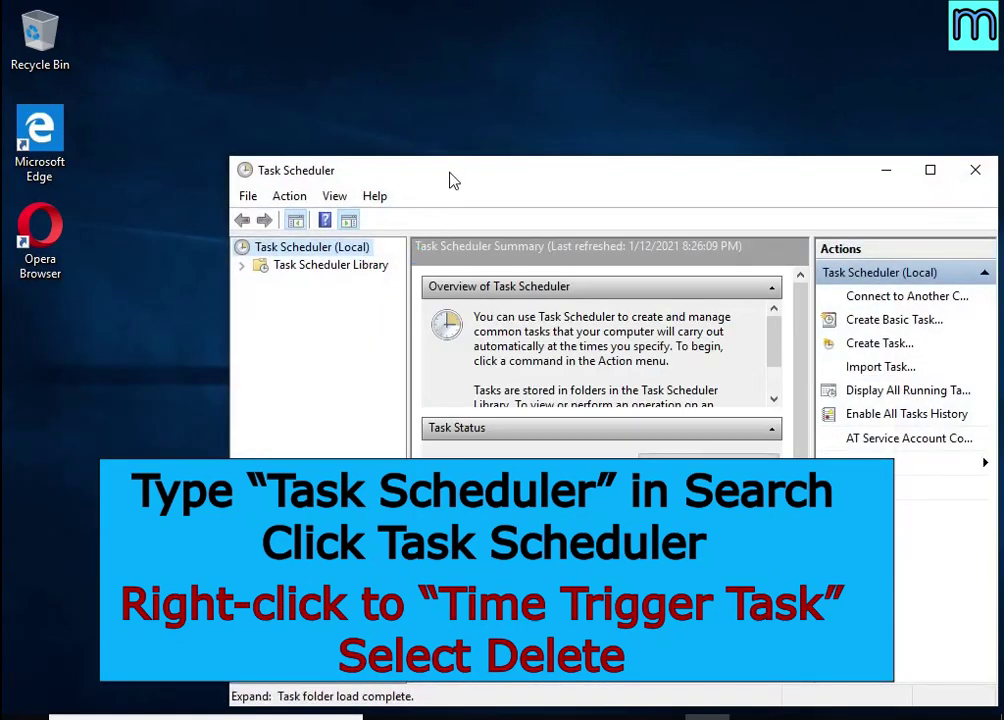
{"action": "left_click_drag", "start_coordinate": [448, 179], "coordinate": [403, 83]}
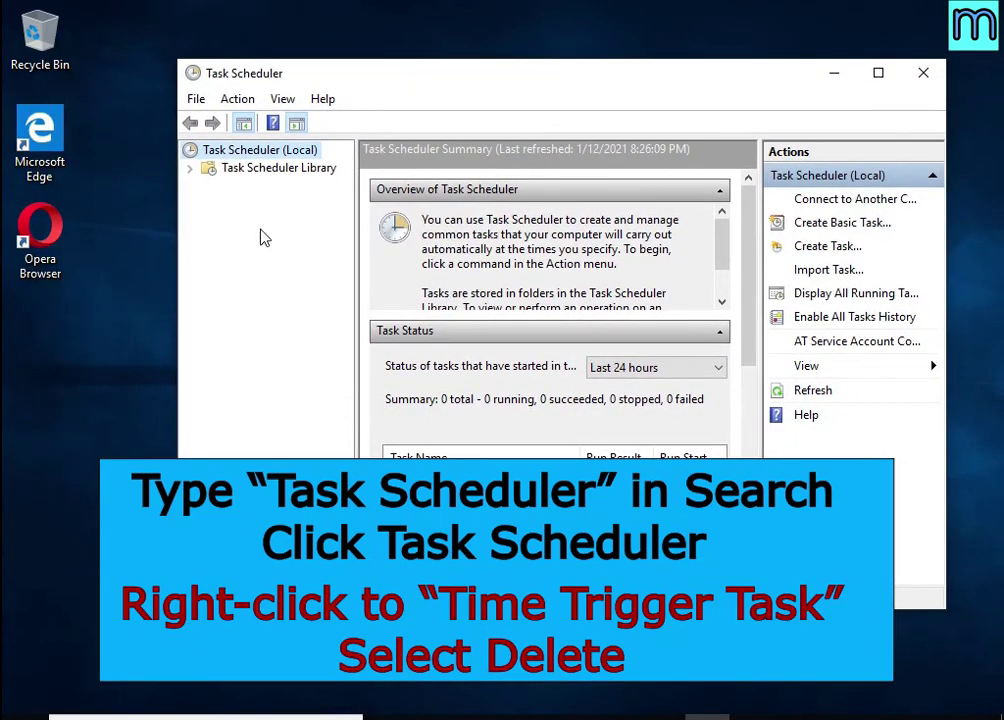
Delete the Time Trigger Task from the Task Scheduler Library and close Task Scheduler.
{"action": "left_click", "coordinate": [255, 171]}
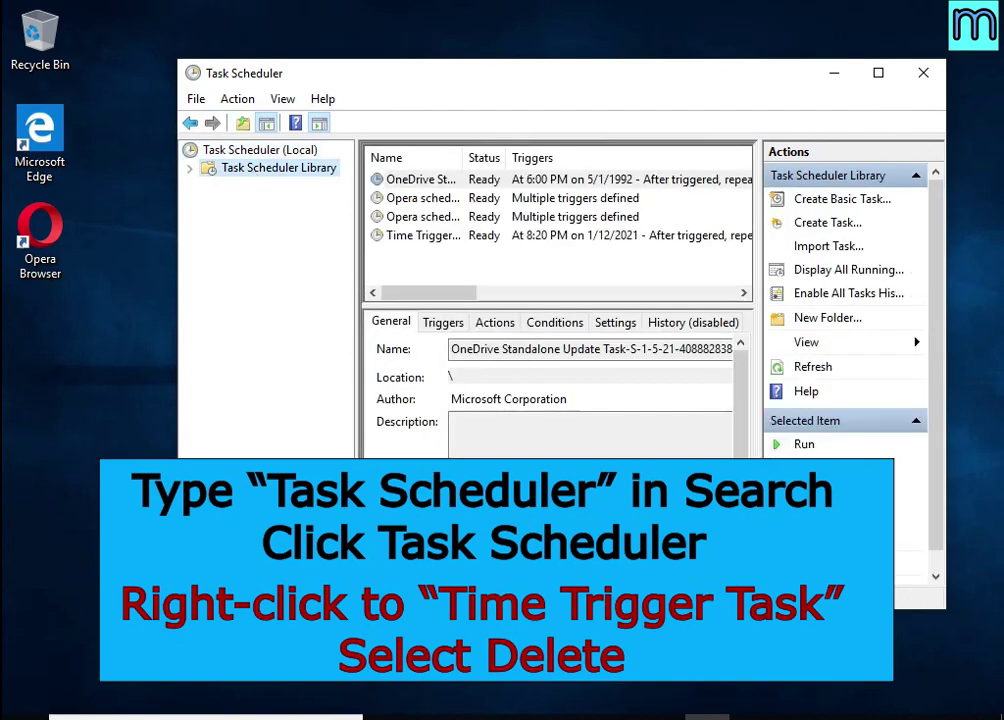
{"action": "left_click", "coordinate": [555, 240]}
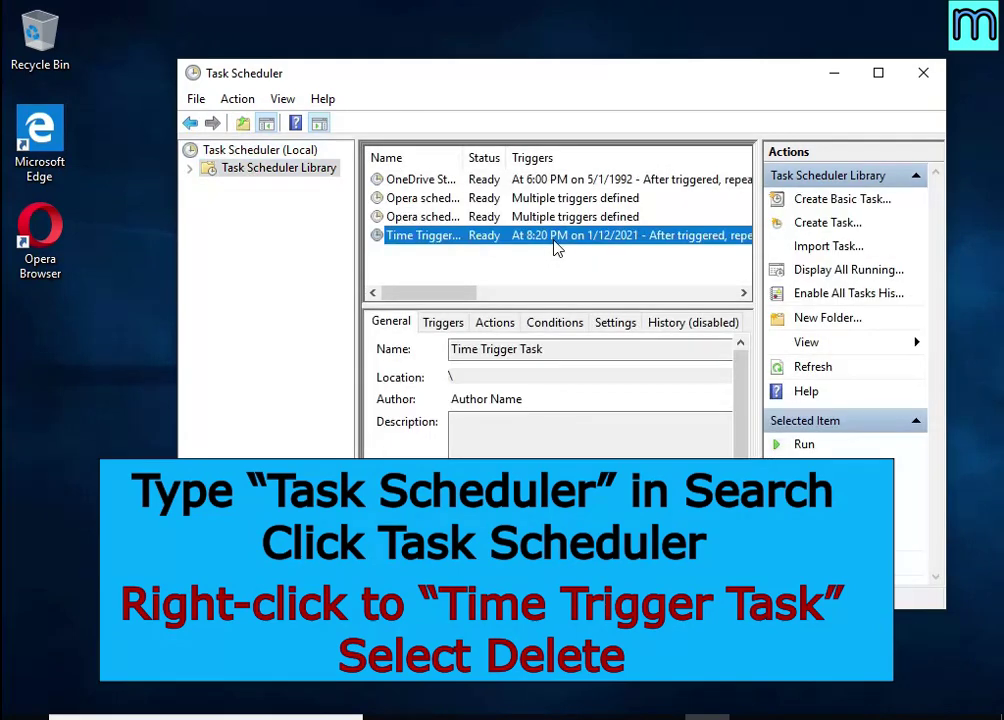
{"action": "right_click", "coordinate": [640, 242]}
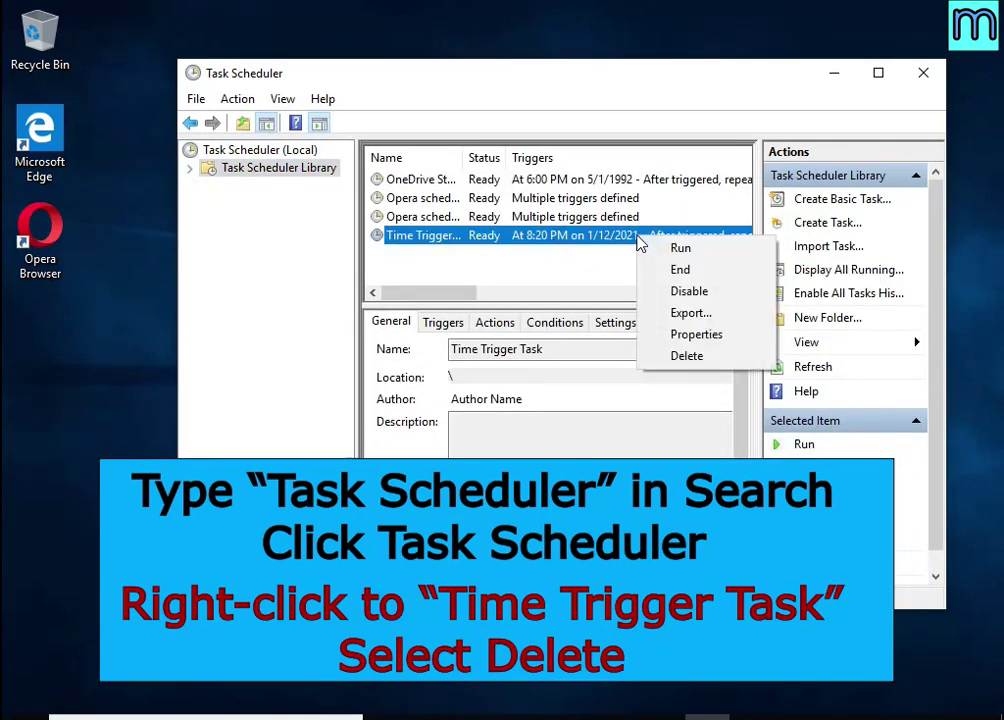
{"action": "left_click", "coordinate": [735, 358]}
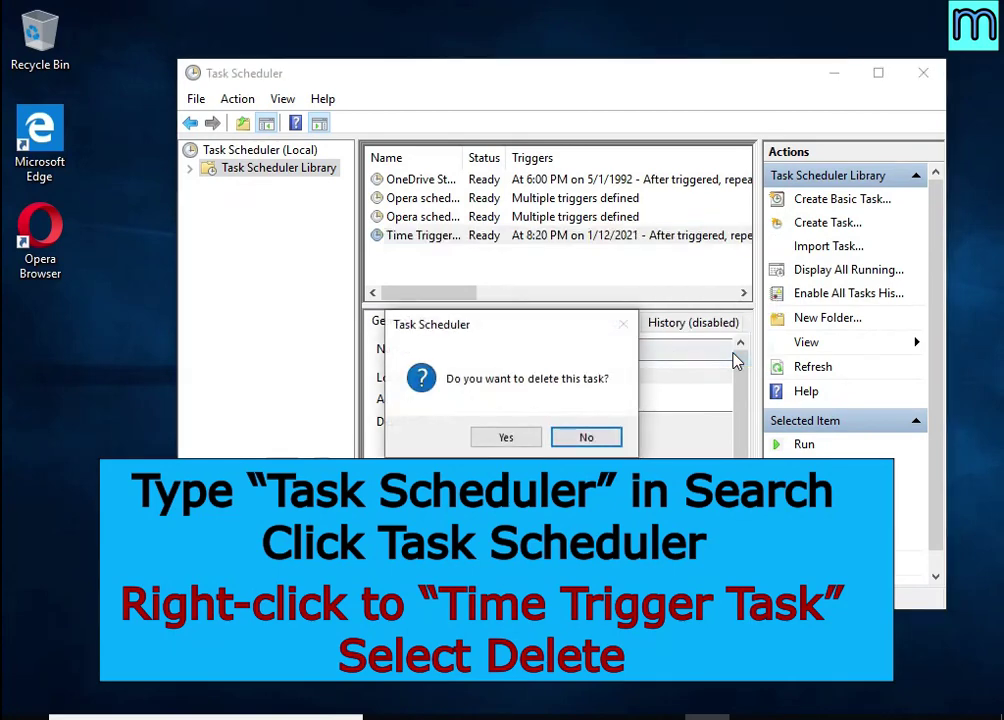
{"action": "left_click", "coordinate": [506, 438]}
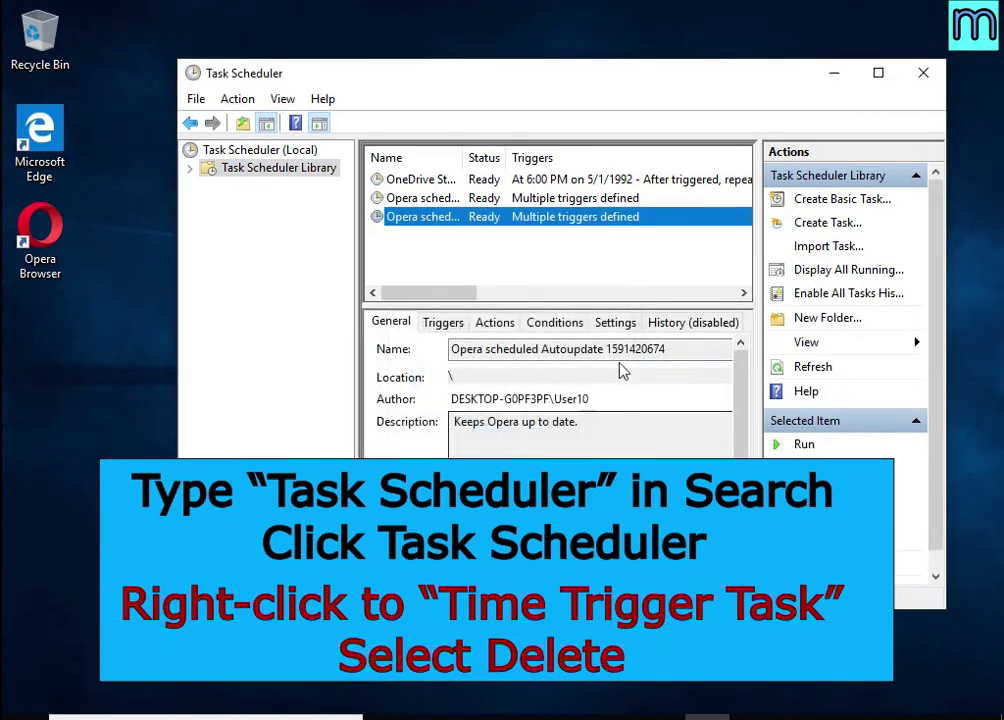
{"action": "left_click", "coordinate": [922, 78]}
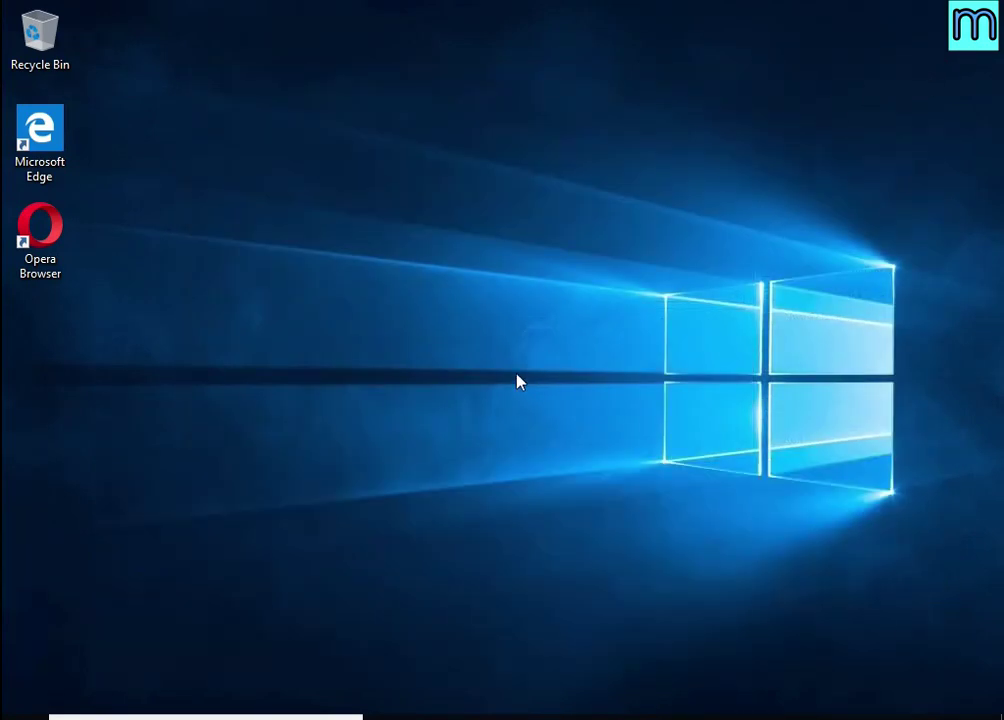
Bring up Task Manager and open the file location of the 12C0.exe start-up entry.
{"action": "key", "text": "ctrl+alt+Delete"}
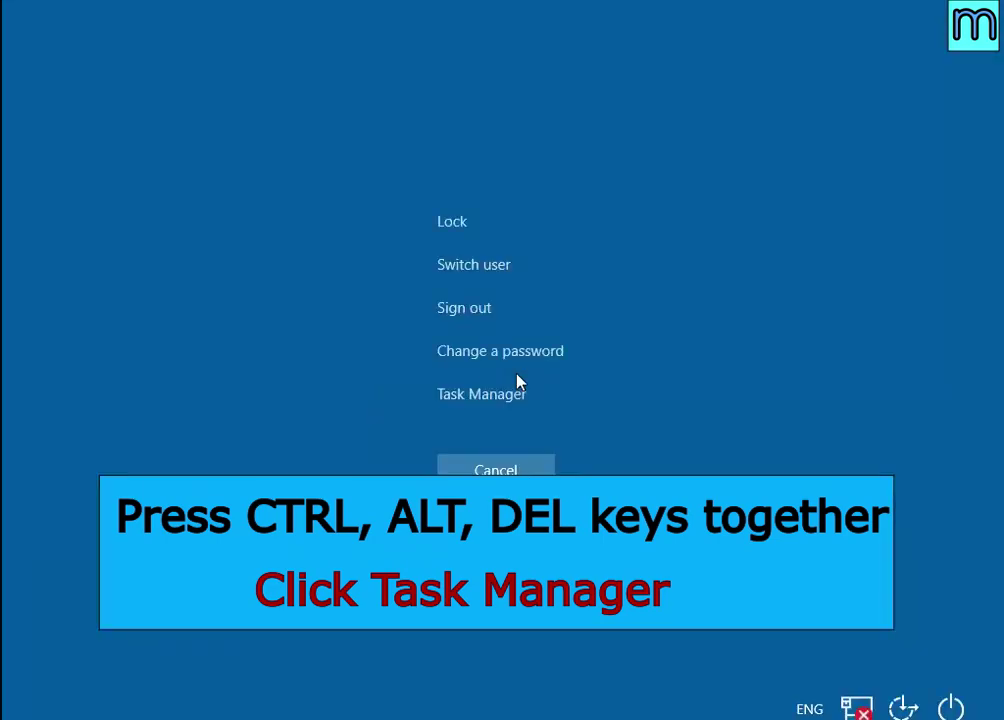
{"action": "left_click", "coordinate": [504, 397]}
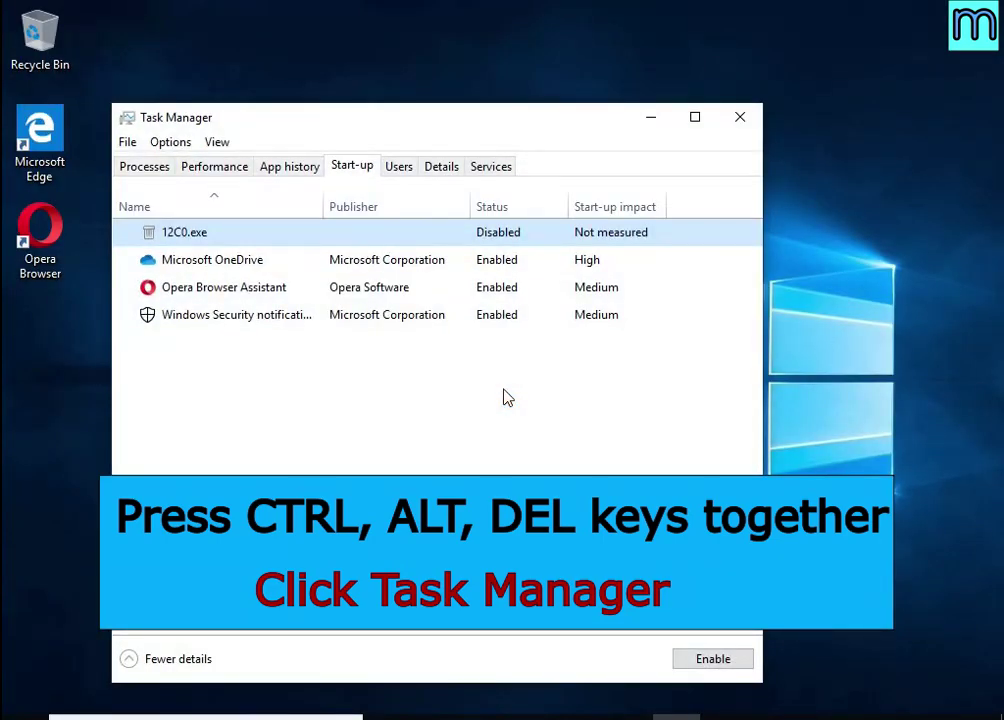
{"action": "left_click", "coordinate": [363, 167]}
{"action": "right_click", "coordinate": [556, 239]}
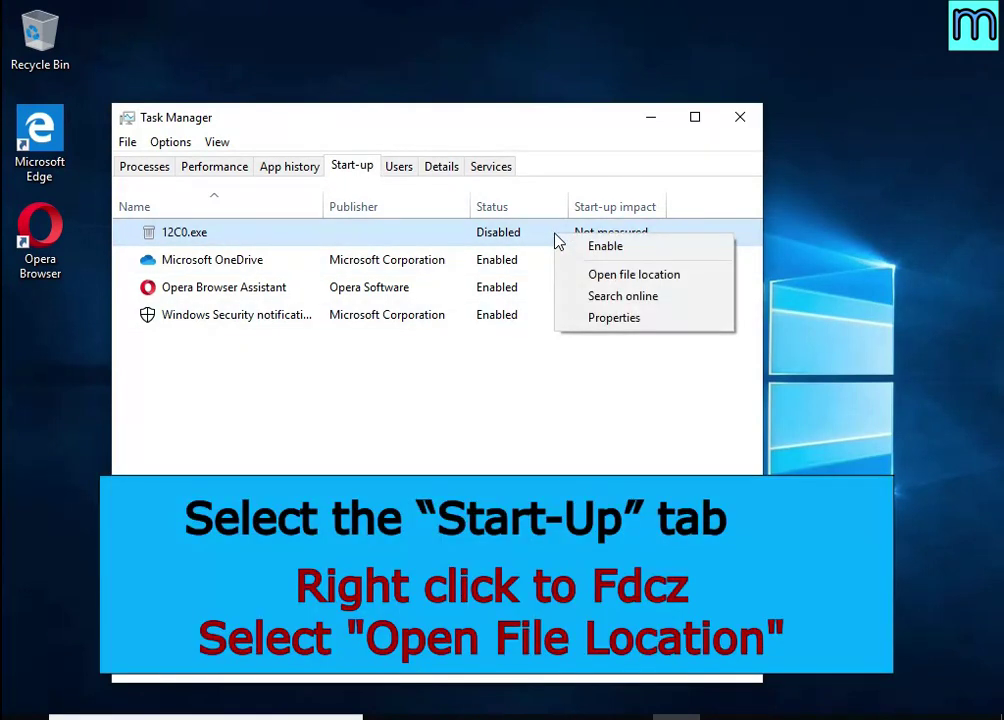
{"action": "left_click", "coordinate": [698, 284]}
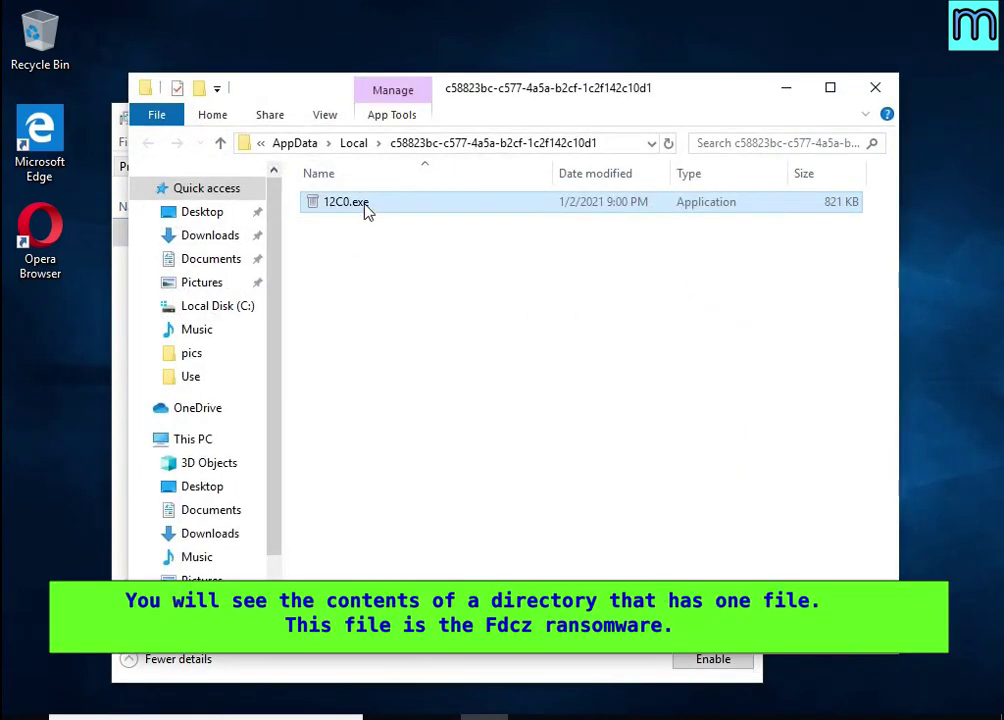
Try to delete 12C0.exe from its folder, retrying the deletion before cancelling it.
{"action": "right_click", "coordinate": [365, 208]}
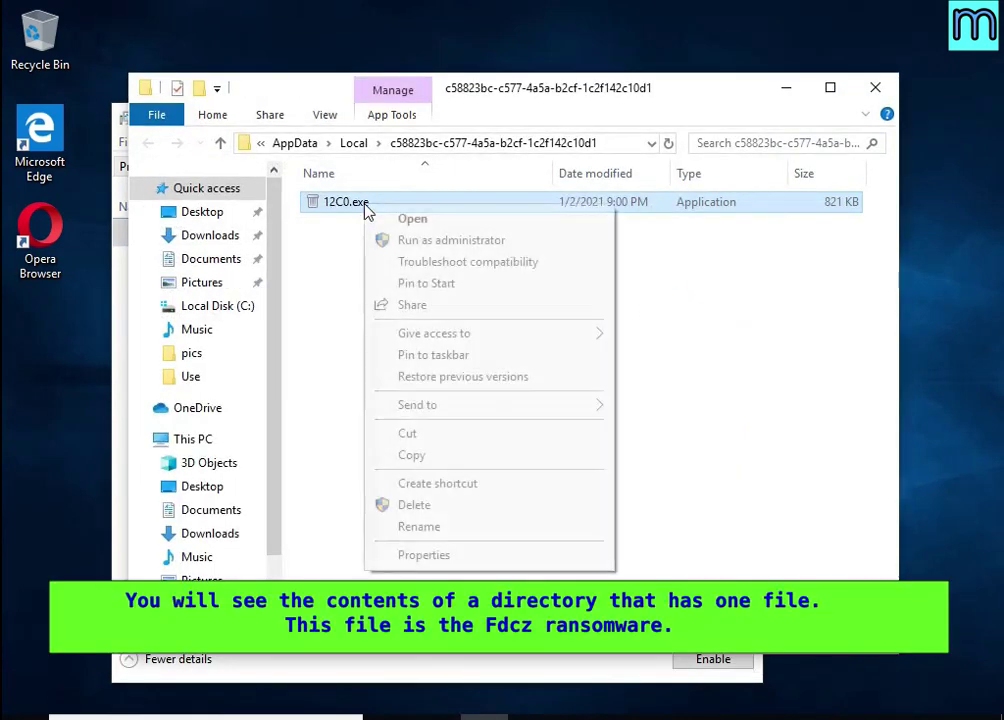
{"action": "left_click", "coordinate": [440, 507]}
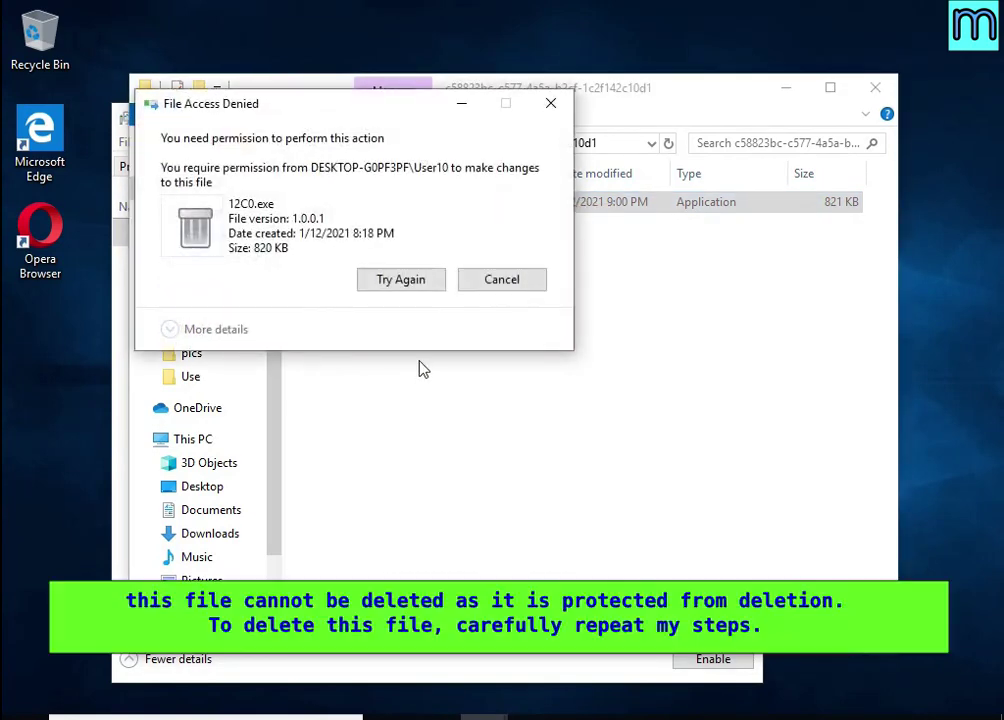
{"action": "left_click", "coordinate": [405, 281]}
{"action": "left_click", "coordinate": [412, 288]}
{"action": "left_click", "coordinate": [409, 289]}
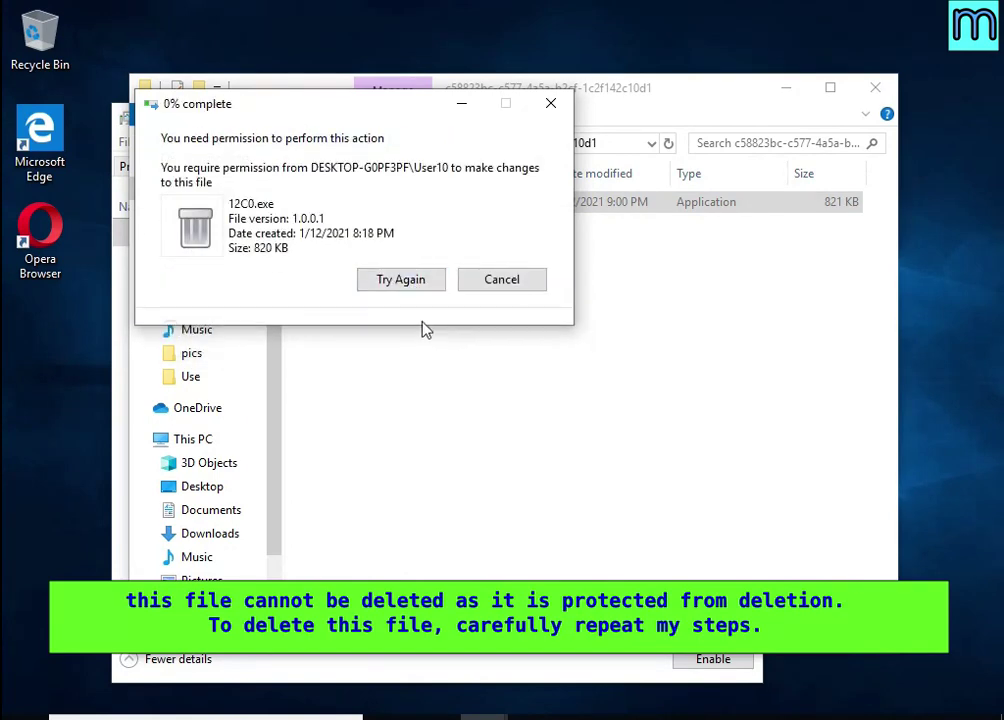
{"action": "left_click", "coordinate": [480, 290]}
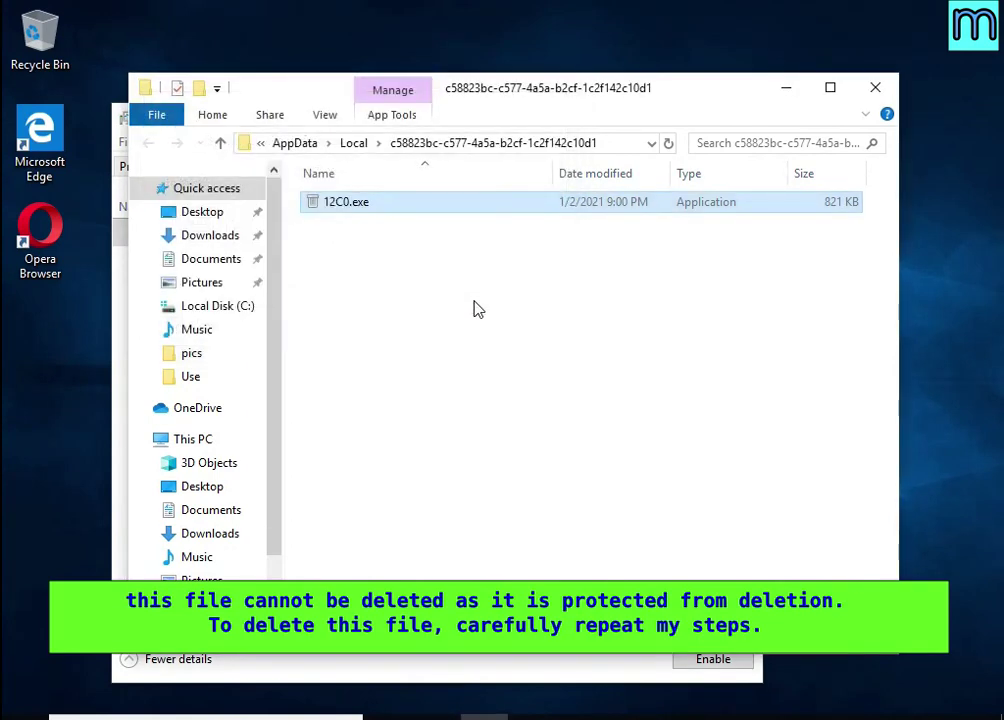
In the advanced security settings of 12C0.exe, disable inheritance and convert the inherited permissions into explicit ones.
{"action": "right_click", "coordinate": [372, 208]}
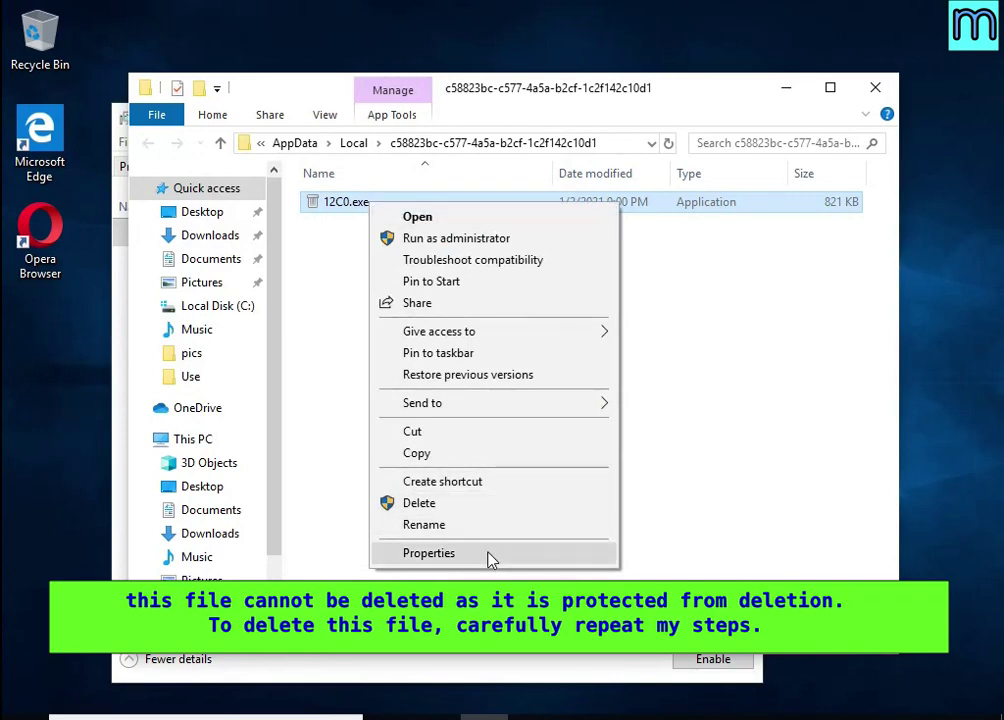
{"action": "left_click", "coordinate": [430, 553]}
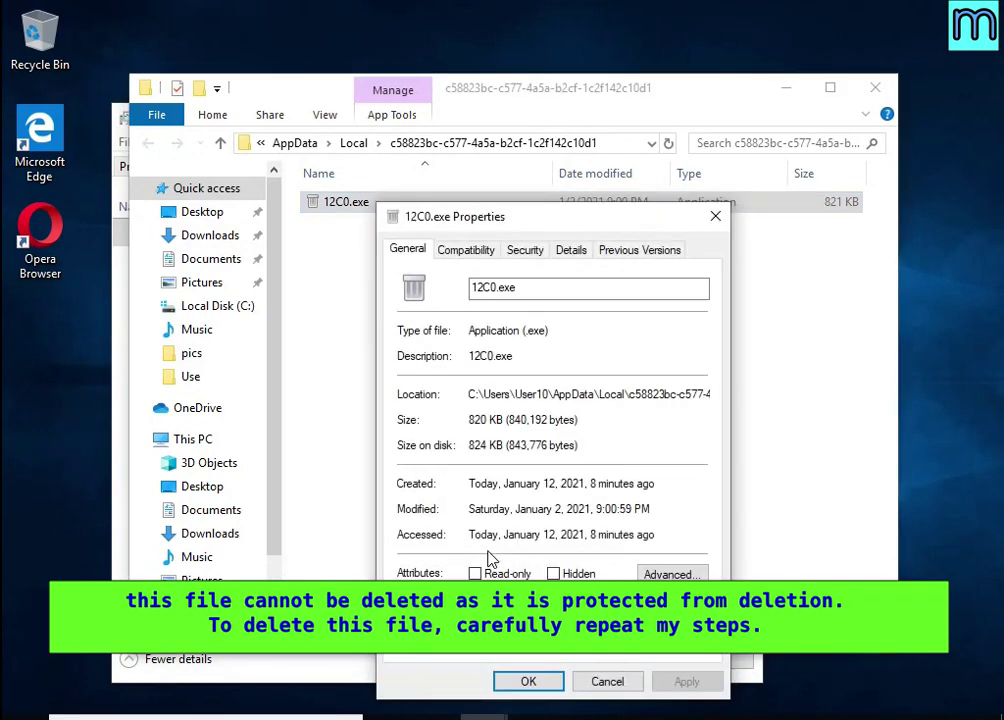
{"action": "left_click", "coordinate": [526, 253]}
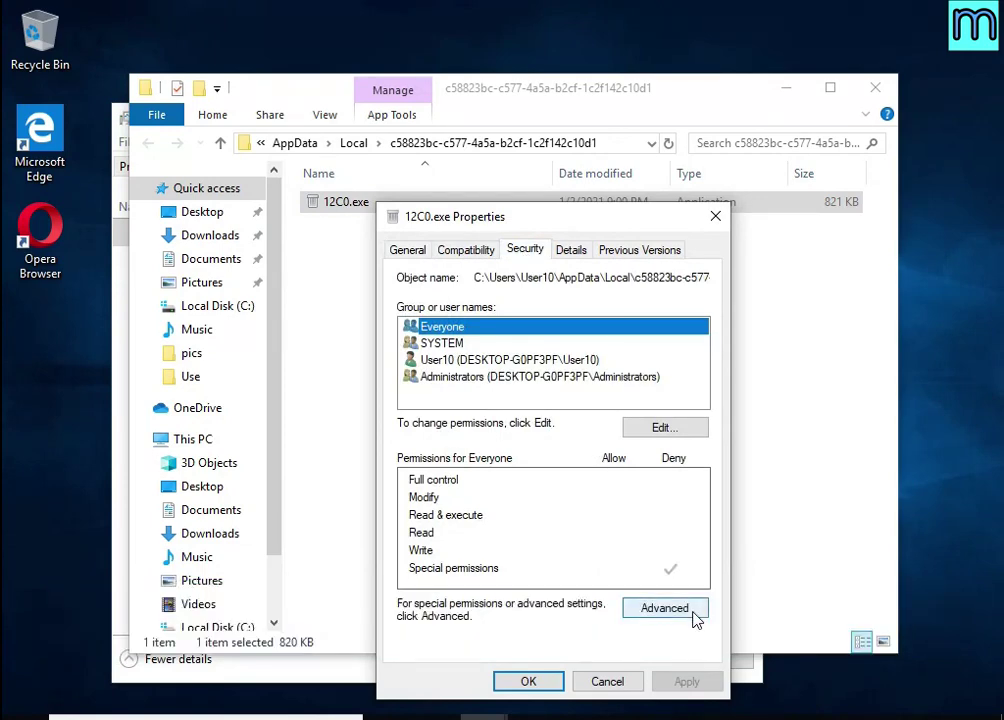
{"action": "left_click", "coordinate": [693, 611]}
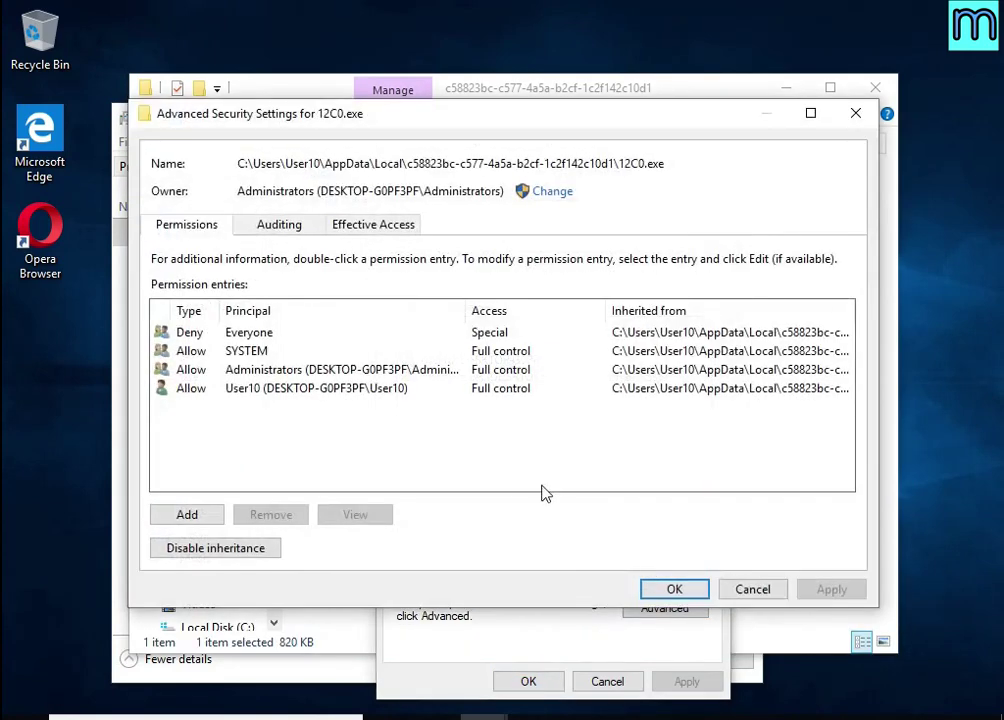
{"action": "left_click", "coordinate": [268, 549]}
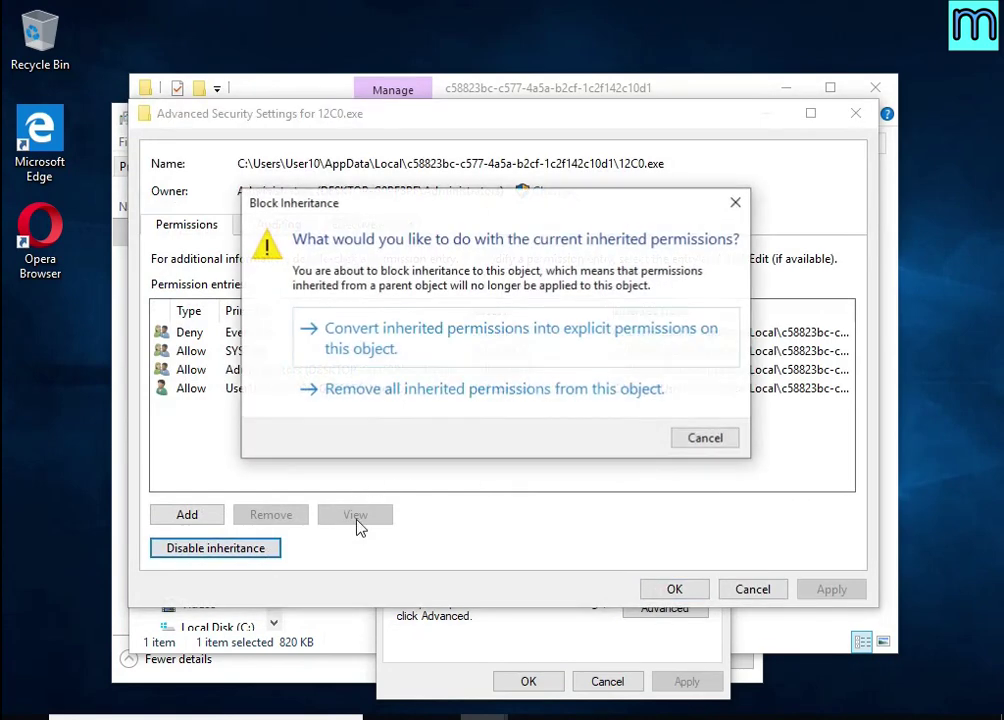
{"action": "left_click", "coordinate": [512, 352]}
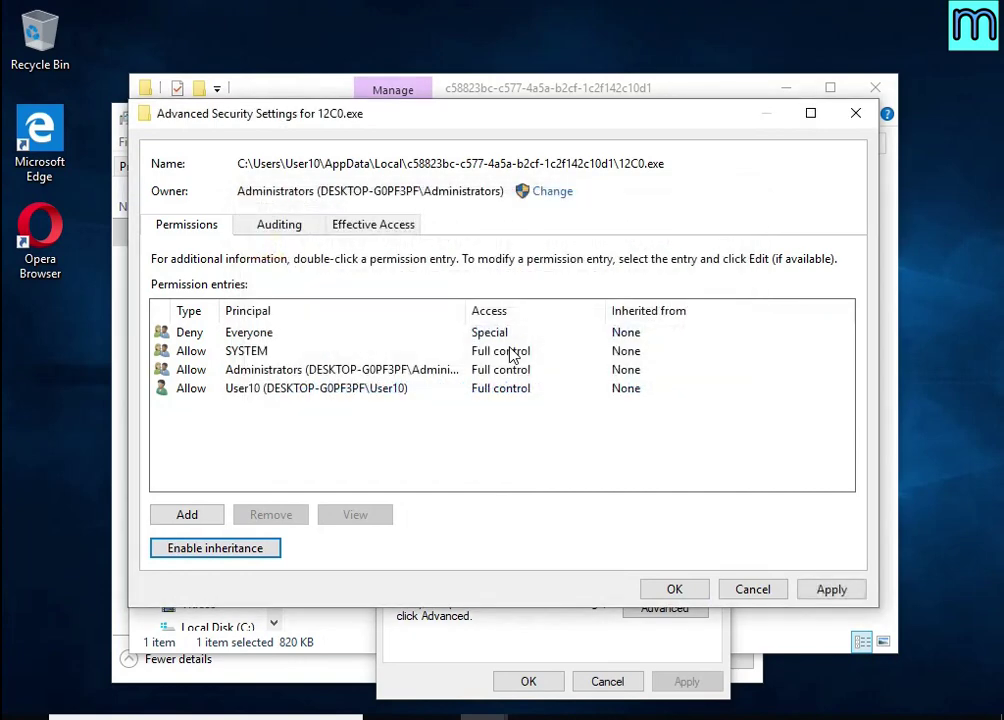
Remove the Deny permission entry for Everyone from 12C0.exe and confirm the security changes.
{"action": "left_click", "coordinate": [253, 336]}
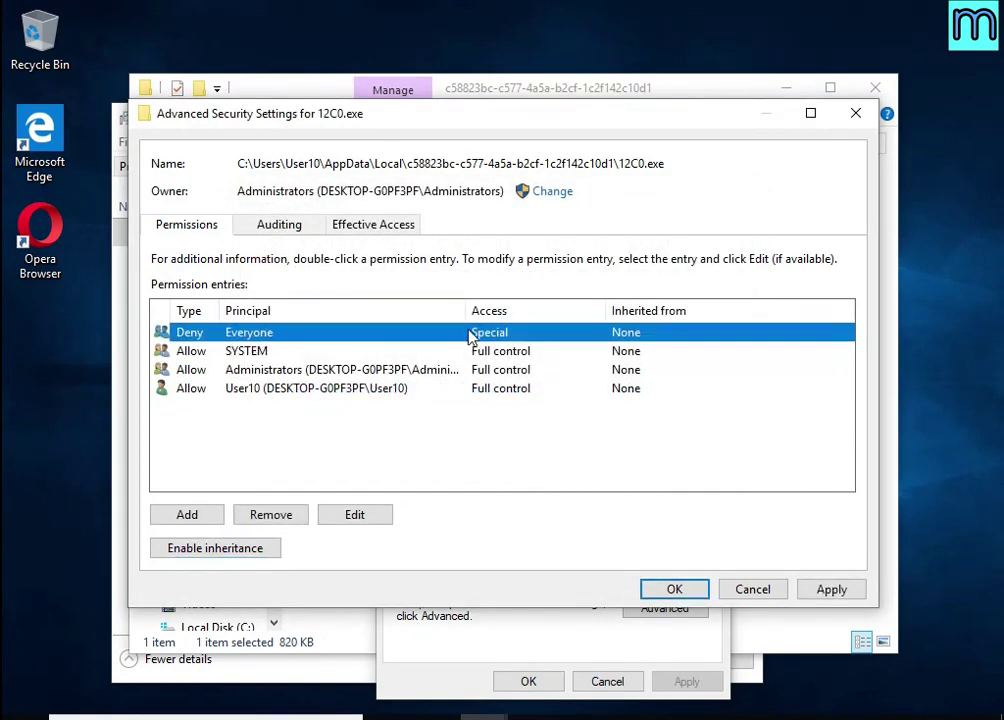
{"action": "left_click", "coordinate": [294, 518]}
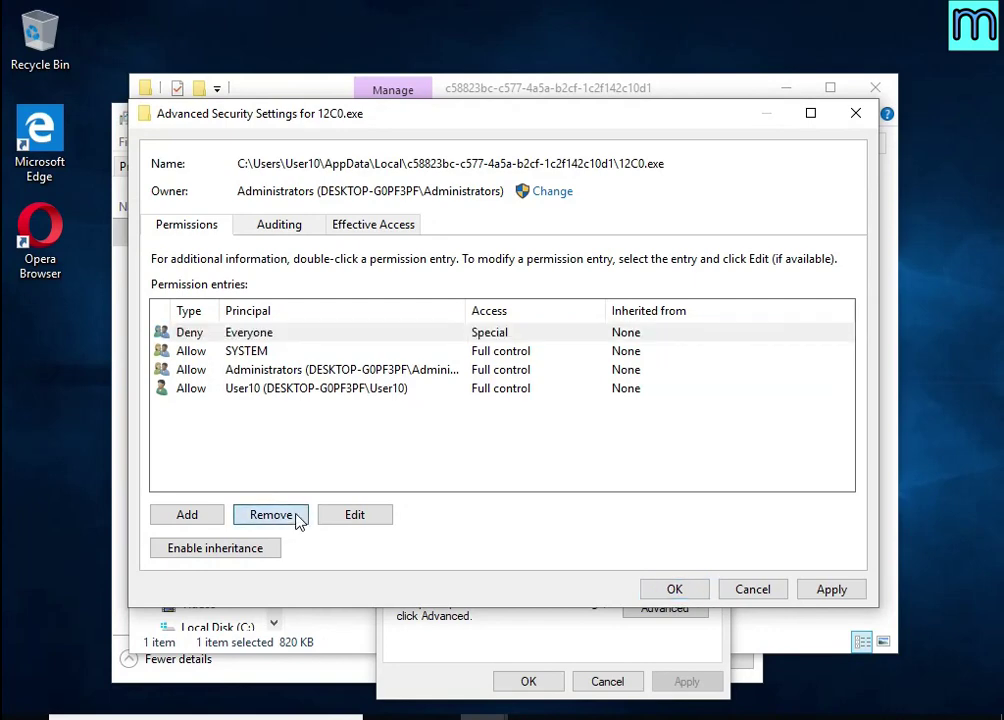
{"action": "left_click", "coordinate": [296, 520]}
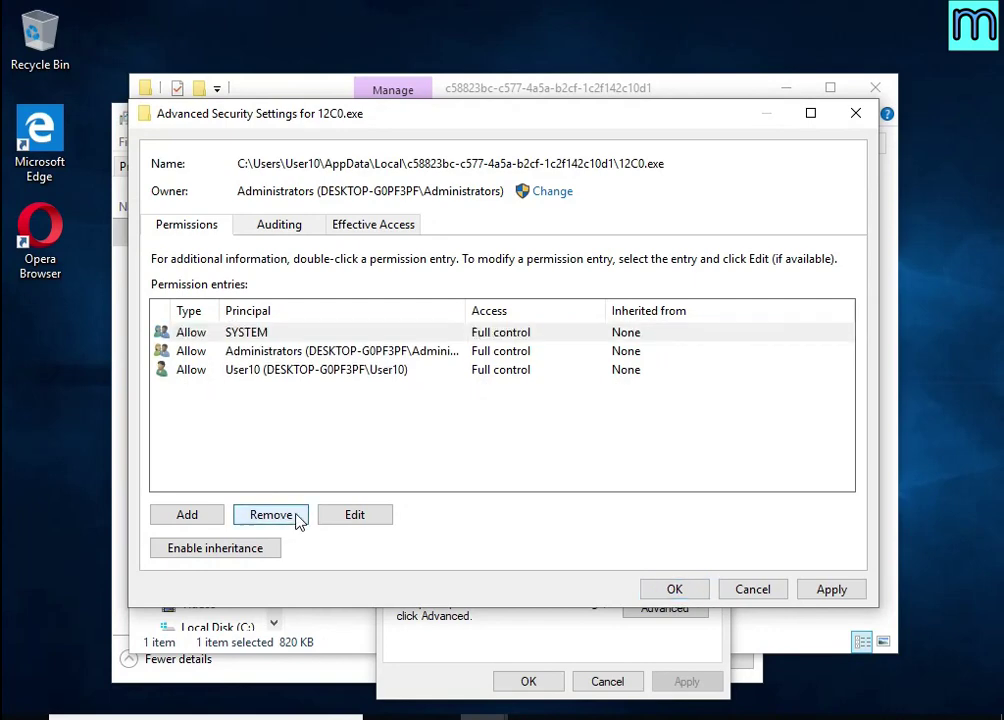
{"action": "left_click", "coordinate": [672, 592]}
{"action": "left_click", "coordinate": [530, 681]}
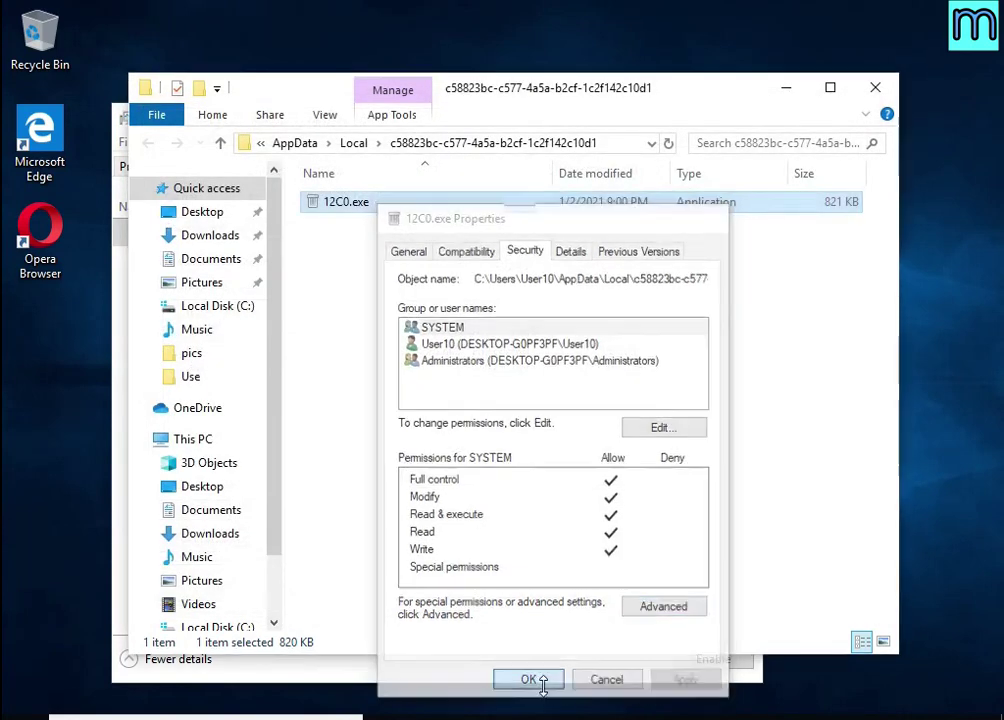
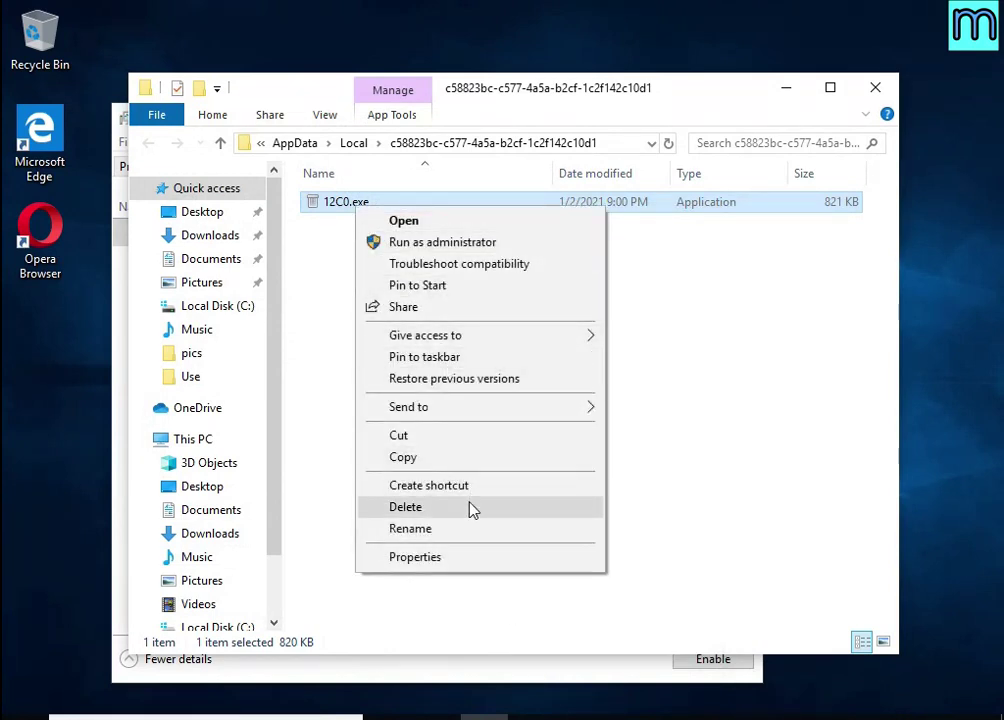
Delete 12C0.exe, then close its folder and Task Manager.
{"action": "left_click", "coordinate": [472, 510]}
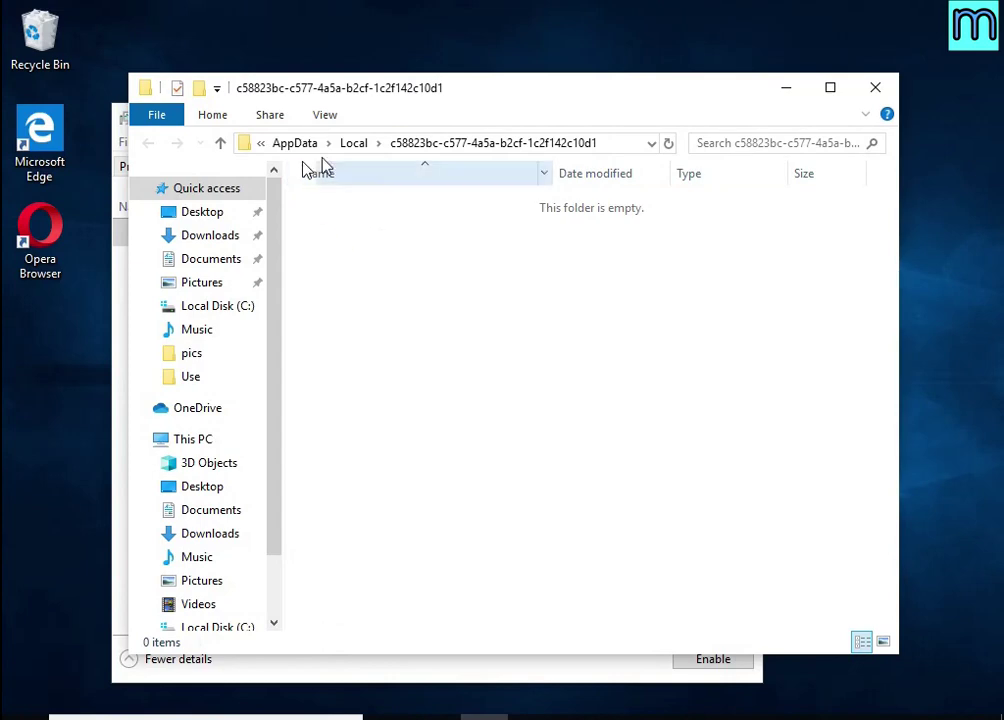
{"action": "left_click", "coordinate": [868, 87]}
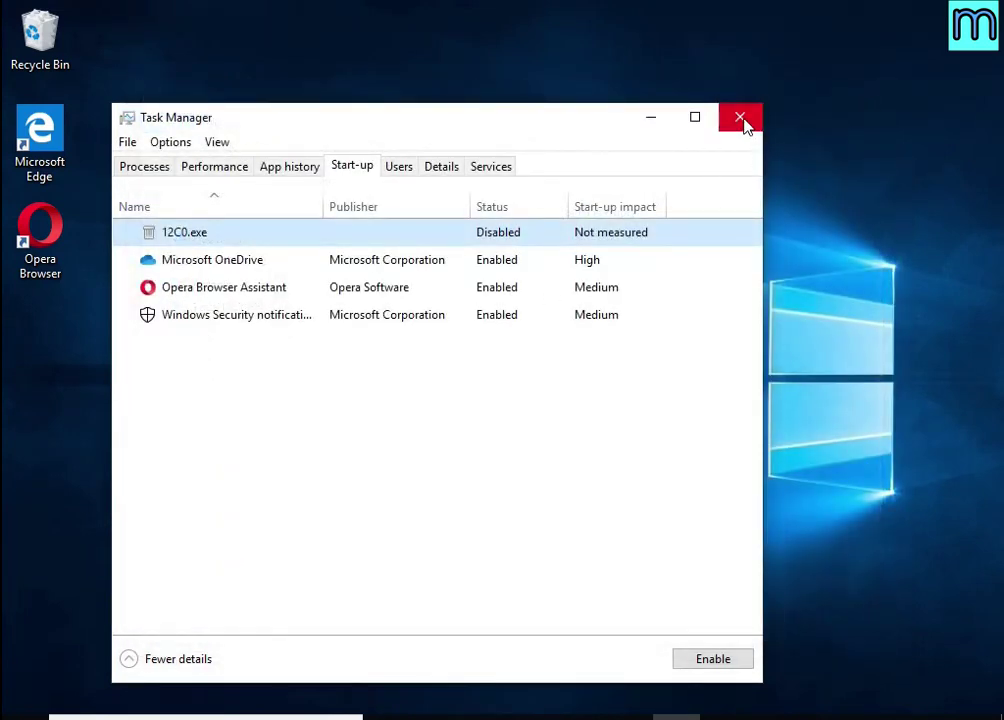
{"action": "left_click", "coordinate": [741, 119]}
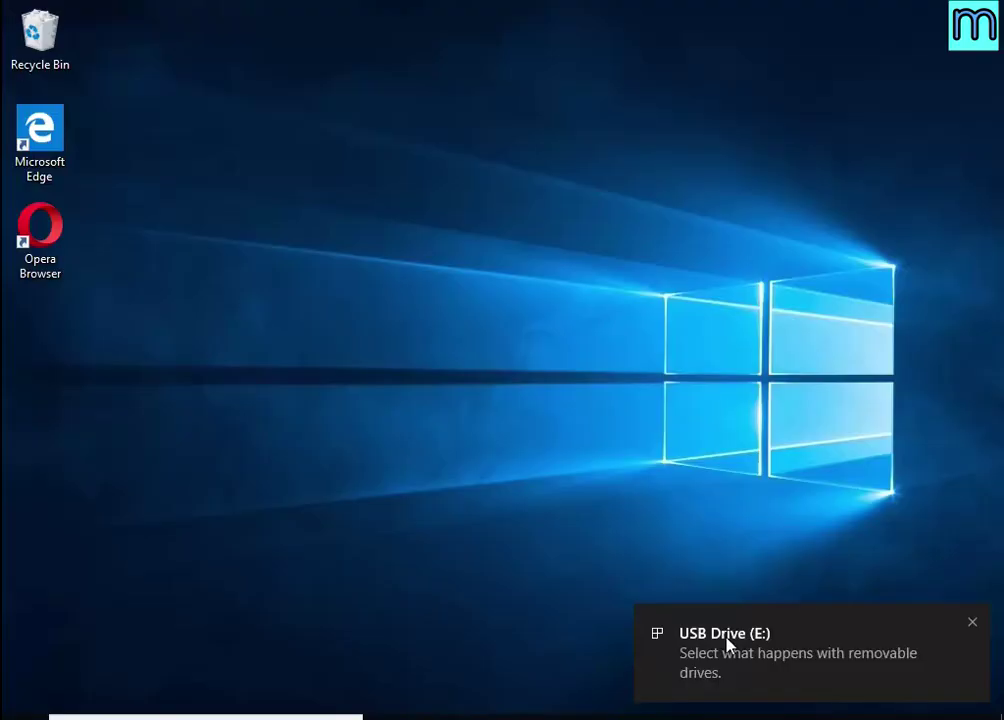
View the files on USB Drive (E:) and run decrypt_STOPDjvu.exe, allowing it to make changes to the device.
{"action": "left_click", "coordinate": [695, 579]}
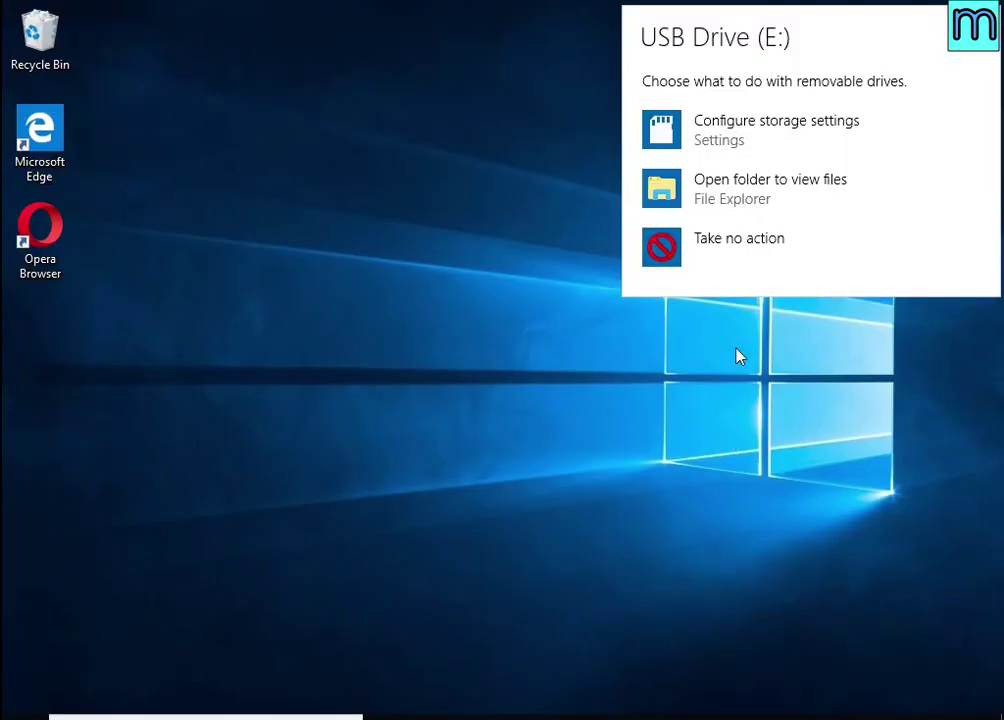
{"action": "left_click", "coordinate": [736, 197]}
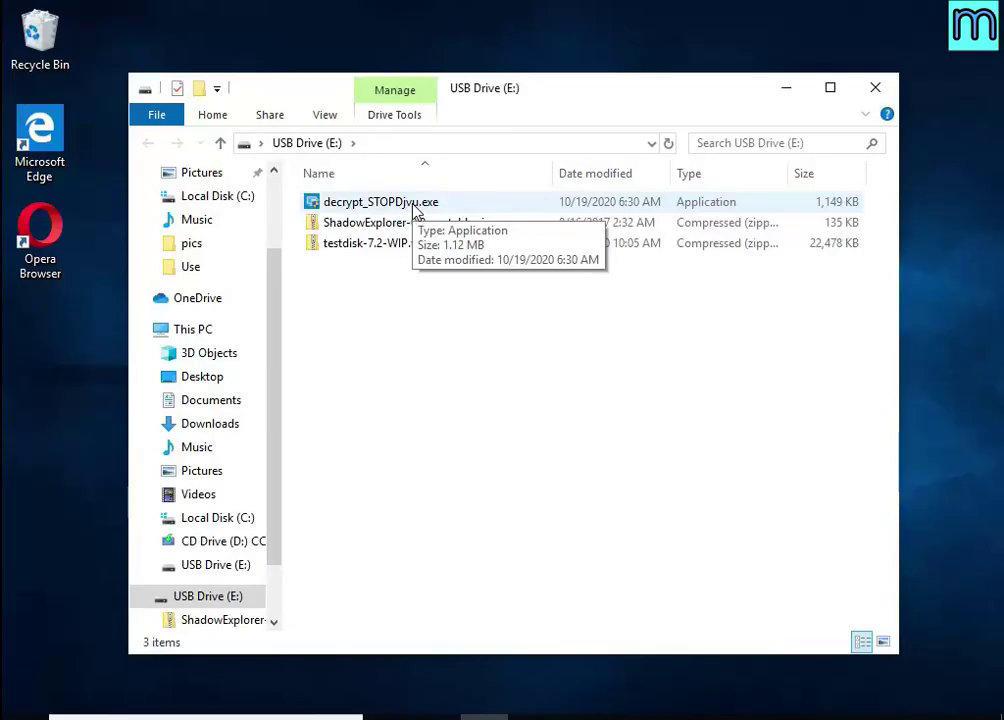
{"action": "double_click", "coordinate": [414, 204]}
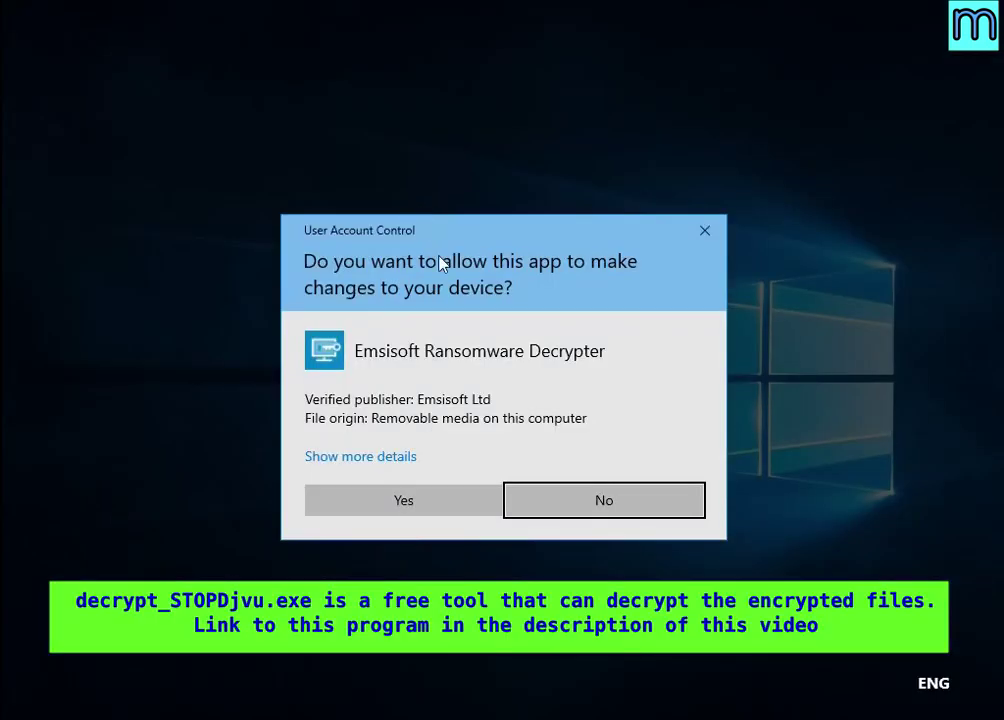
{"action": "left_click", "coordinate": [432, 500]}
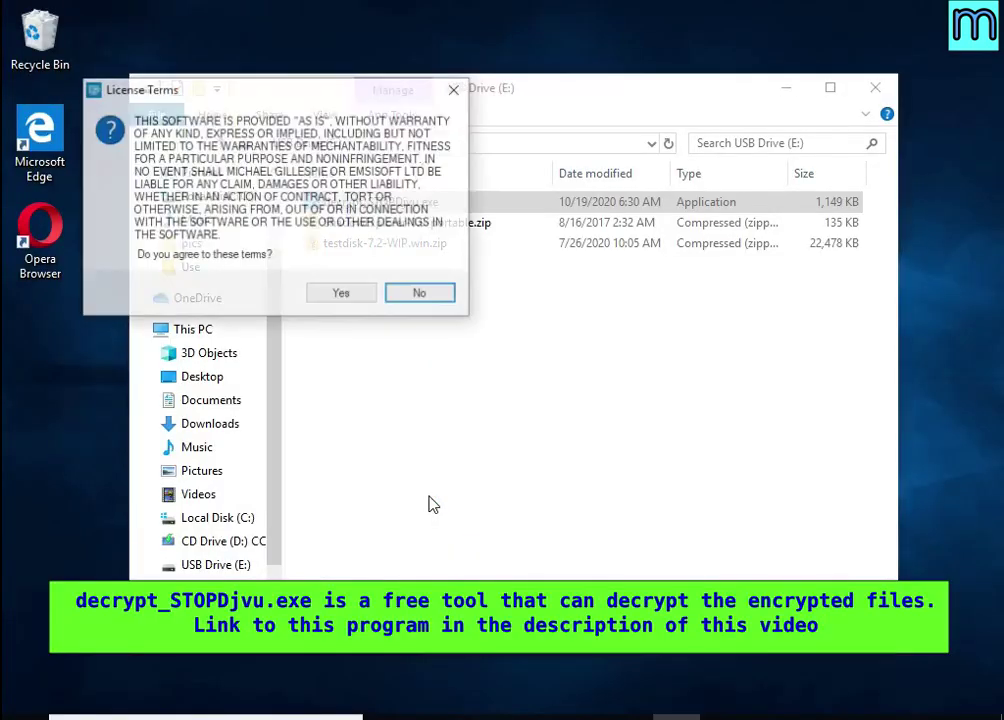
Accept the decryptor's license terms and disclaimer, and let it disable the active ransomware component.
{"action": "left_click", "coordinate": [357, 295]}
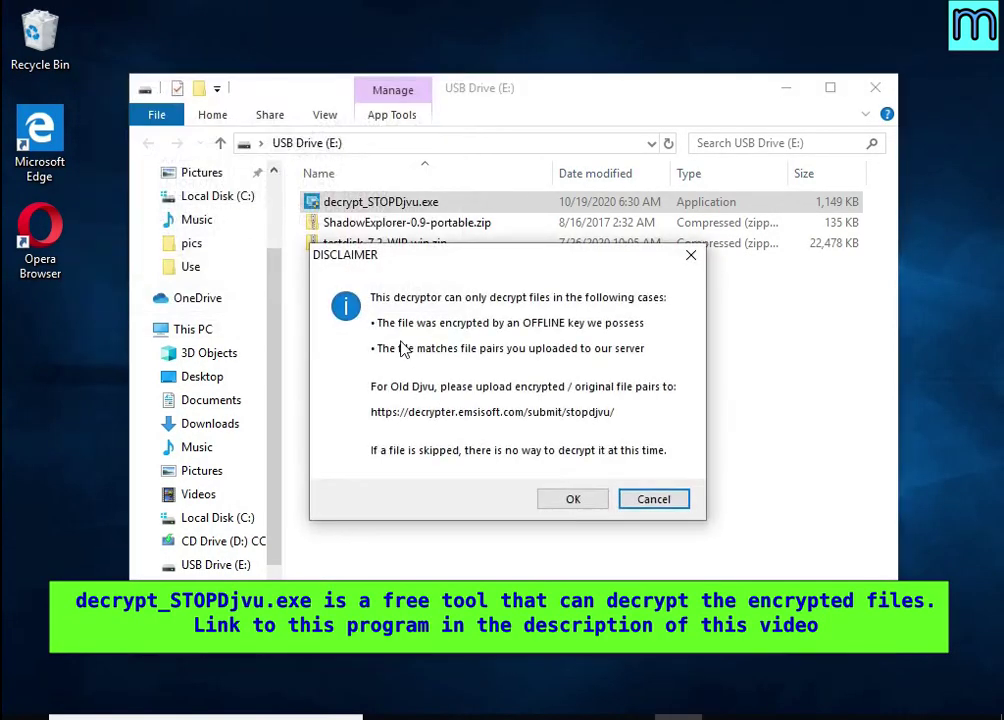
{"action": "left_click", "coordinate": [563, 505]}
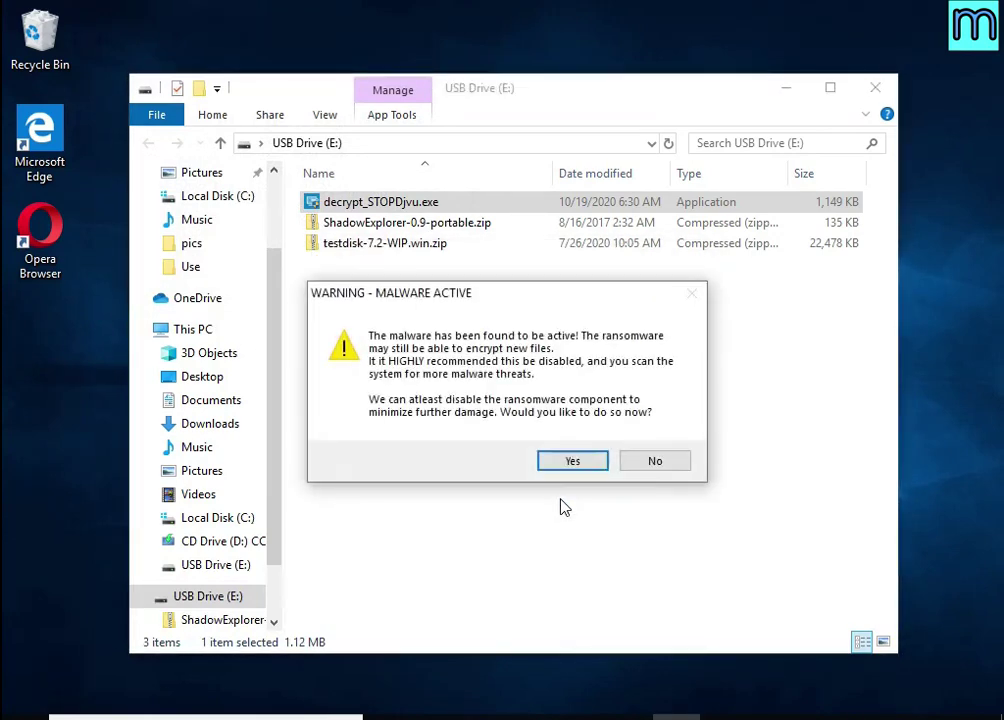
{"action": "left_click", "coordinate": [553, 461]}
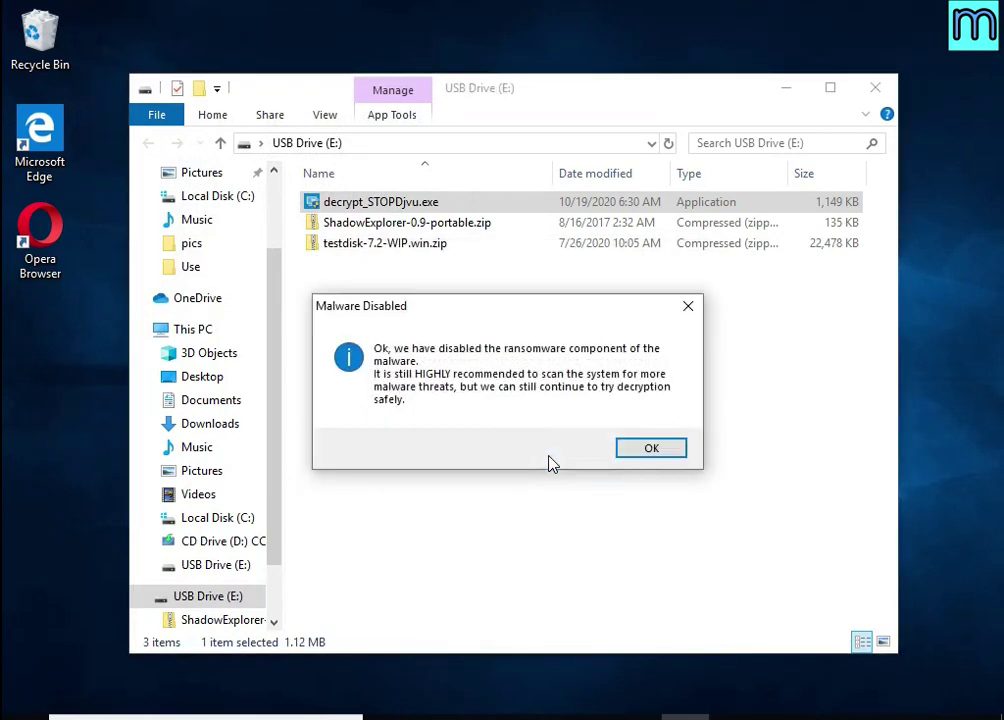
{"action": "left_click", "coordinate": [648, 450]}
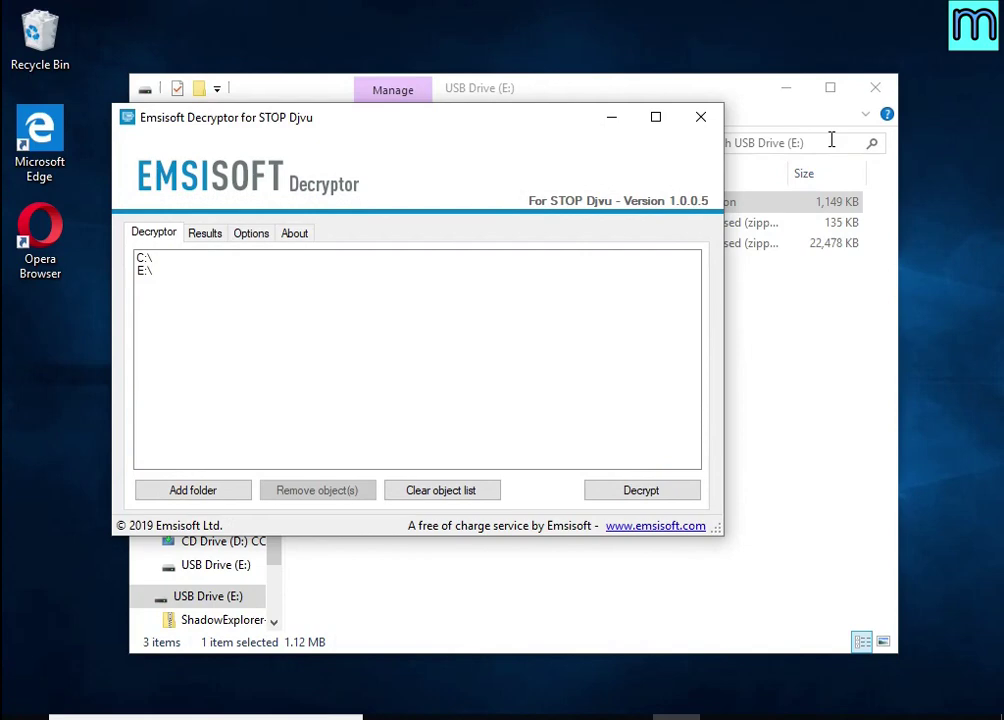
Minimize the USB drive window and remove C:\ and E:\ from the decryptor's object list.
{"action": "left_click", "coordinate": [788, 91]}
{"action": "left_click_drag", "start_coordinate": [509, 118], "coordinate": [538, 145]}
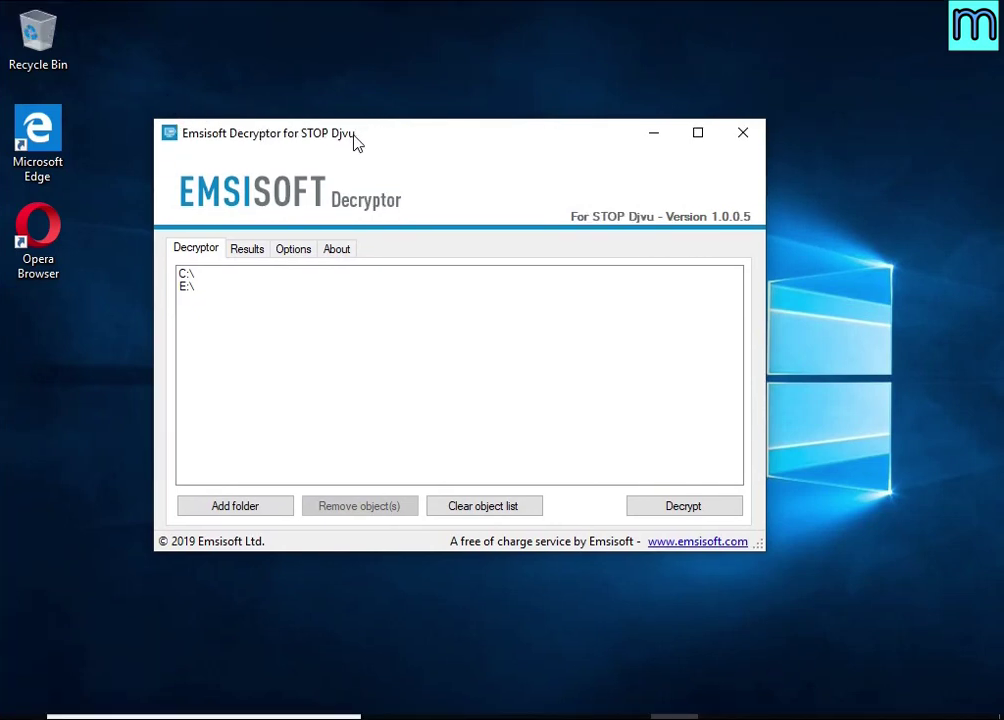
{"action": "left_click", "coordinate": [214, 277]}
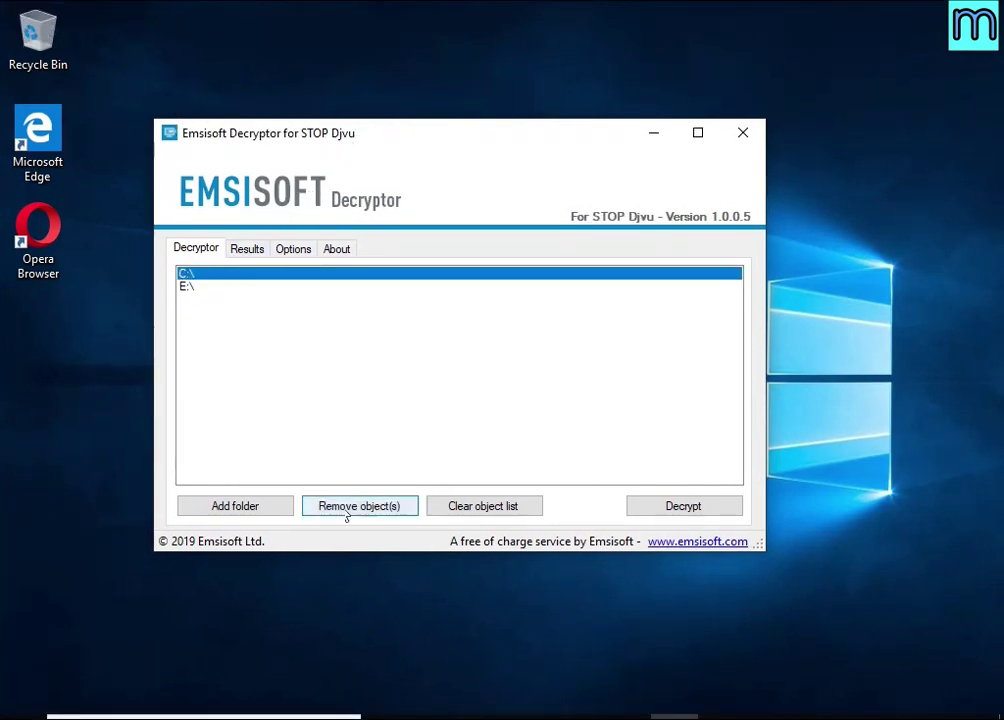
{"action": "left_click", "coordinate": [362, 508]}
{"action": "left_click", "coordinate": [192, 276]}
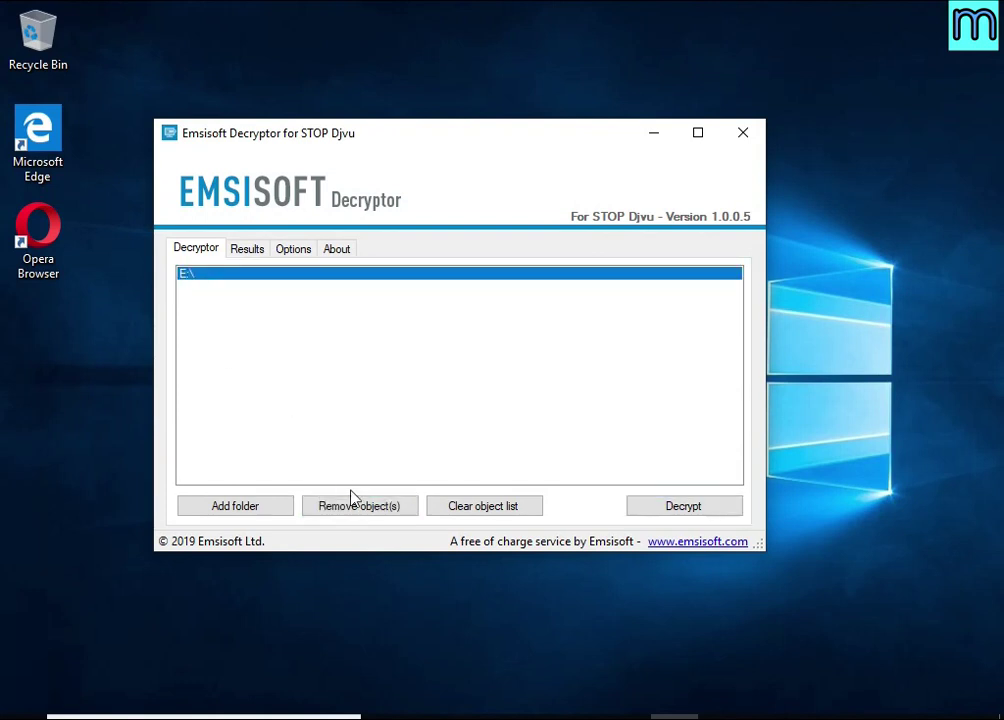
{"action": "left_click", "coordinate": [359, 506]}
Add the user's Documents and Pictures folders to the decryptor's object list and start decrypting them.
{"action": "left_click", "coordinate": [277, 515]}
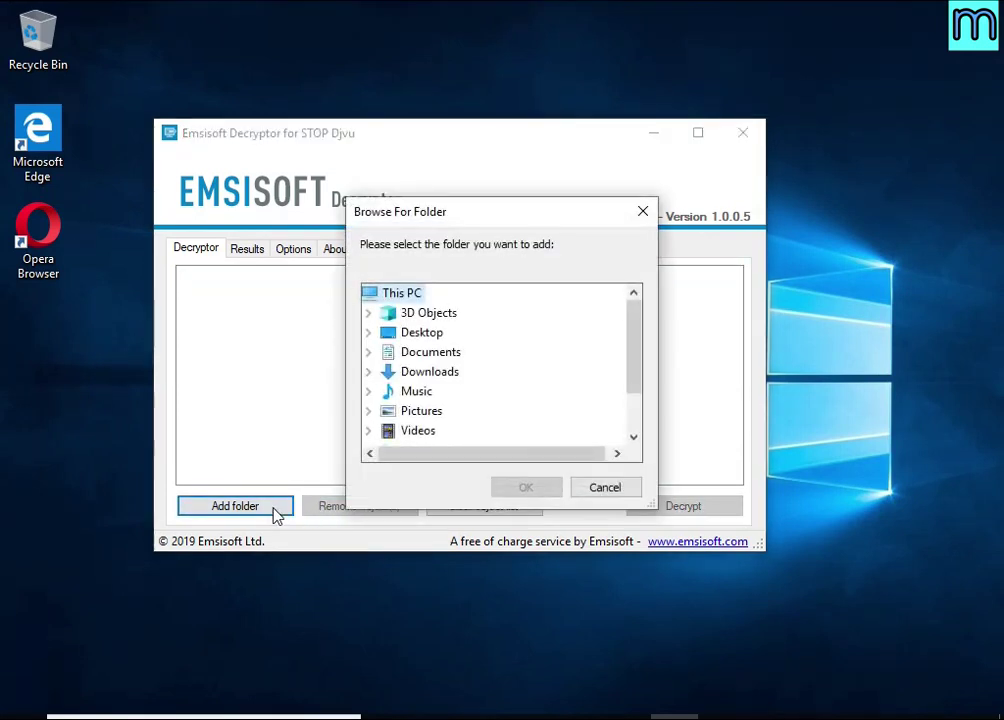
{"action": "double_click", "coordinate": [447, 373]}
{"action": "left_click", "coordinate": [450, 356]}
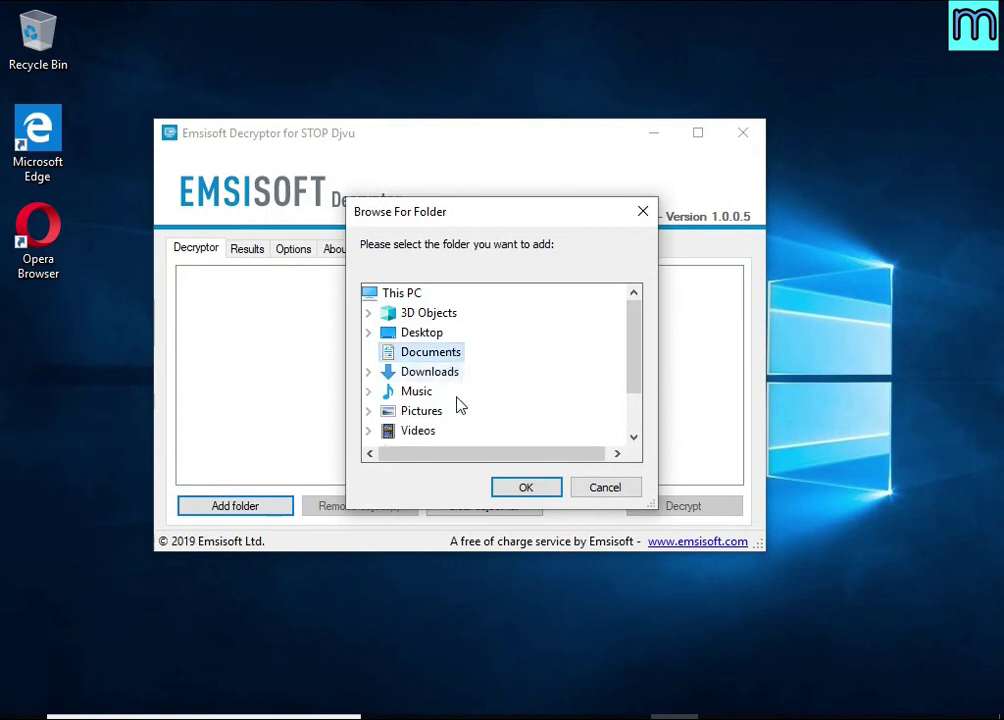
{"action": "left_click", "coordinate": [530, 491]}
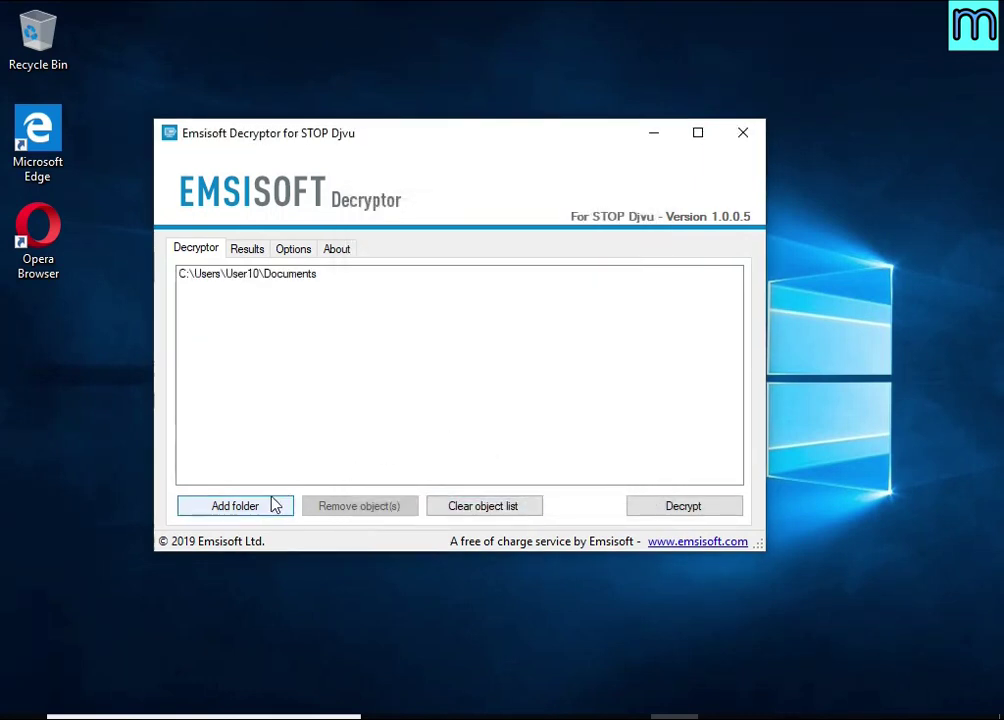
{"action": "left_click", "coordinate": [278, 504]}
{"action": "double_click", "coordinate": [440, 414]}
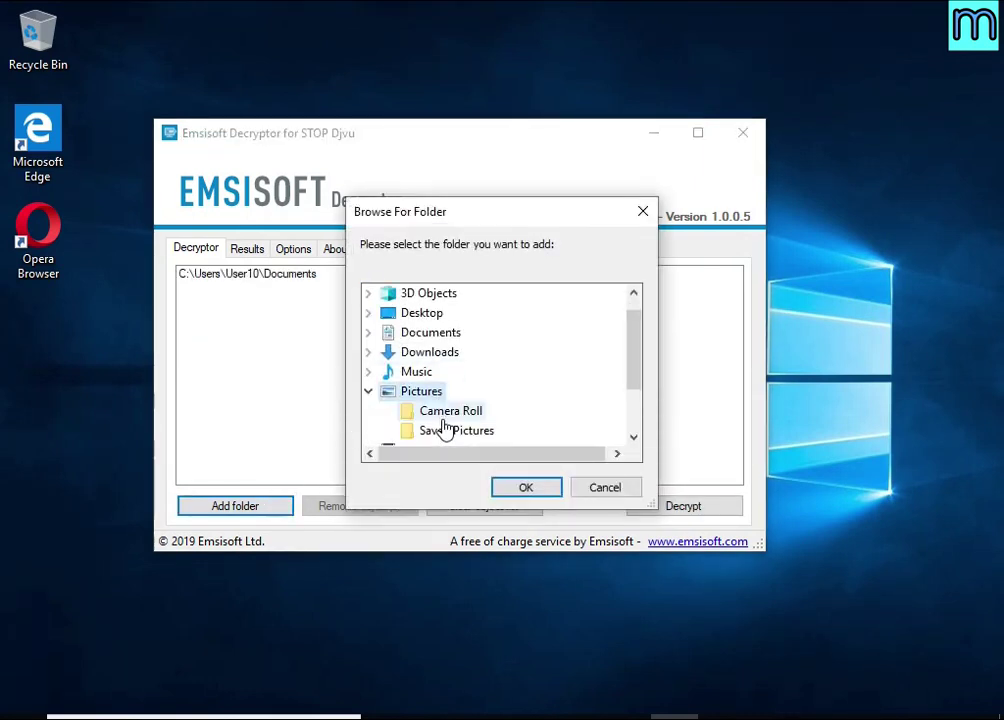
{"action": "left_click", "coordinate": [522, 490]}
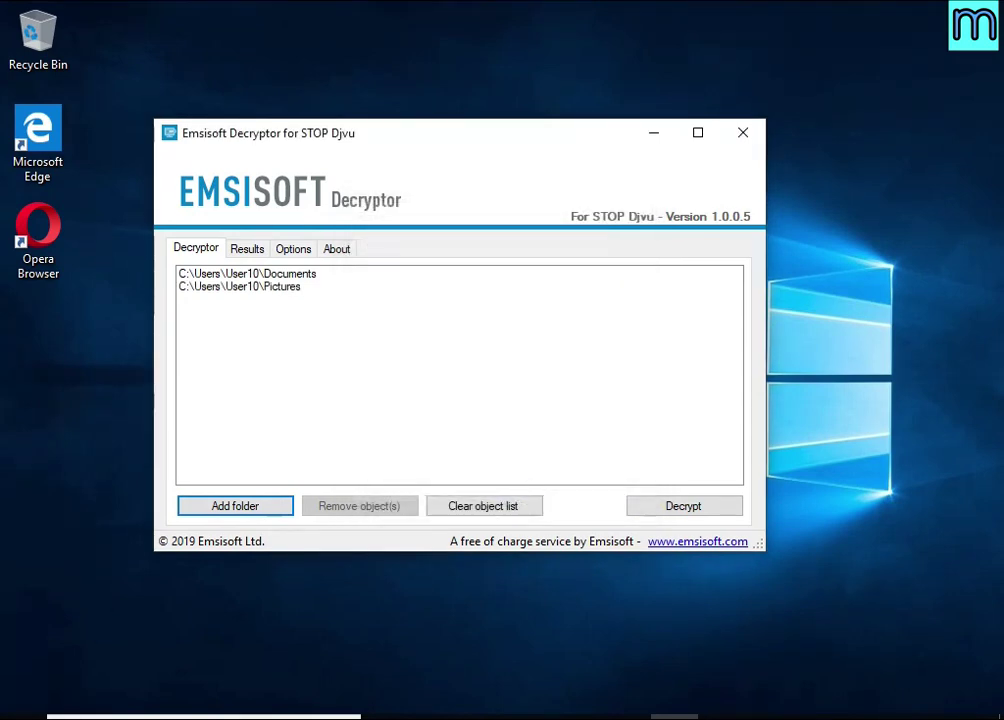
{"action": "left_click", "coordinate": [685, 507]}
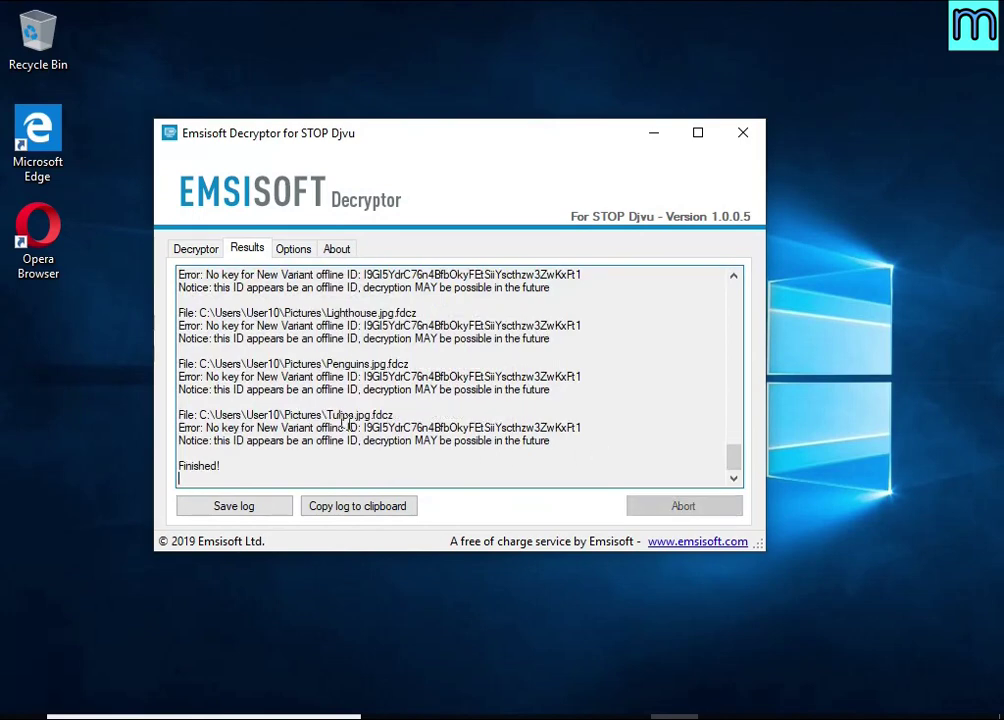
Examine the error and offline ID notice for Tulips.jpg.fdcz in the decryption results, then close the decryptor.
{"action": "left_click_drag", "start_coordinate": [180, 427], "coordinate": [463, 454]}
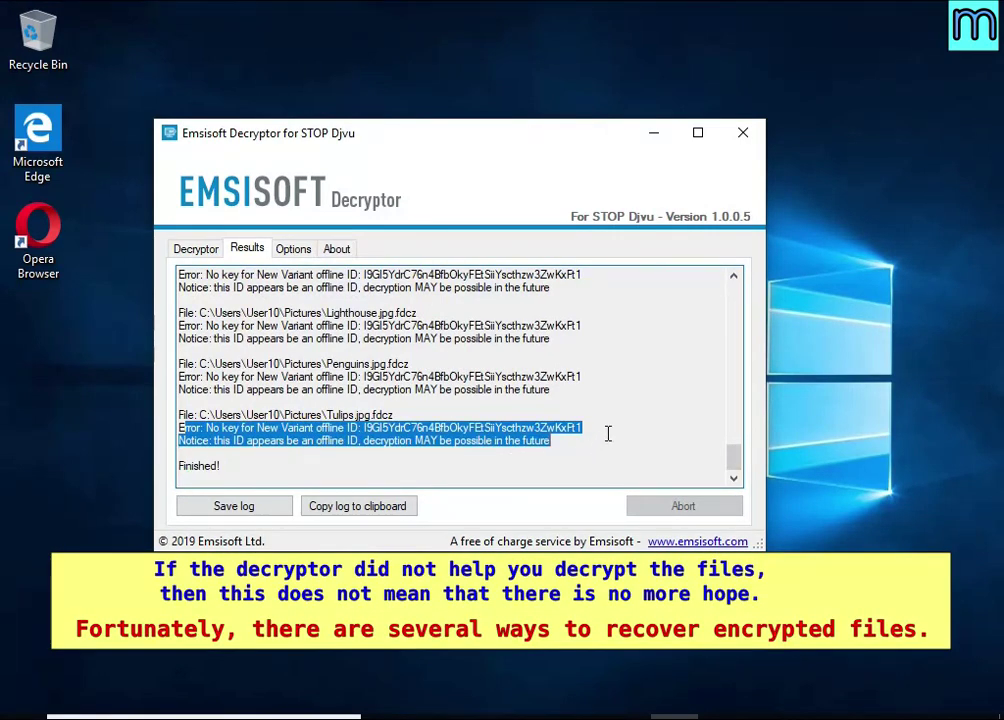
{"action": "left_click_drag", "start_coordinate": [607, 433], "coordinate": [443, 450]}
{"action": "left_click_drag", "start_coordinate": [193, 441], "coordinate": [517, 456]}
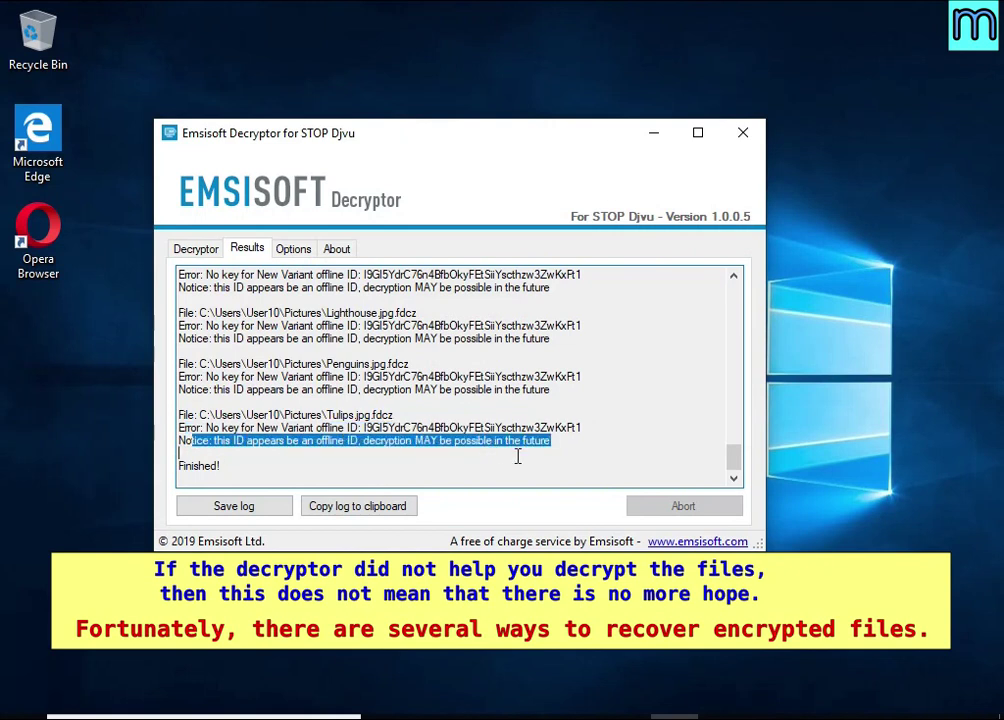
{"action": "double_click", "coordinate": [340, 446]}
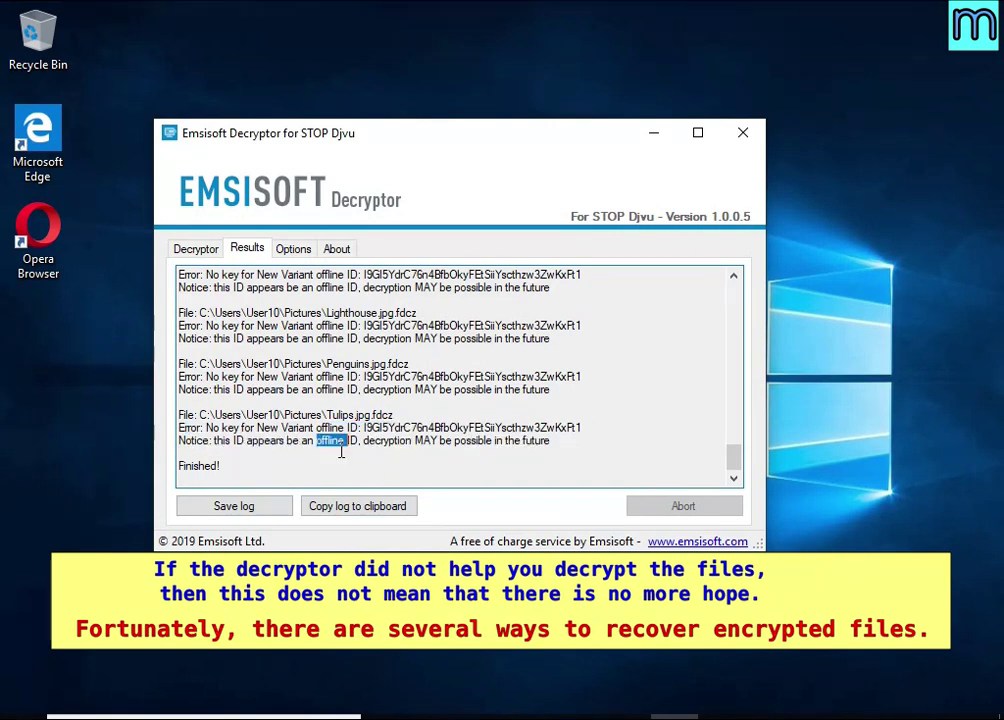
{"action": "double_click", "coordinate": [395, 442]}
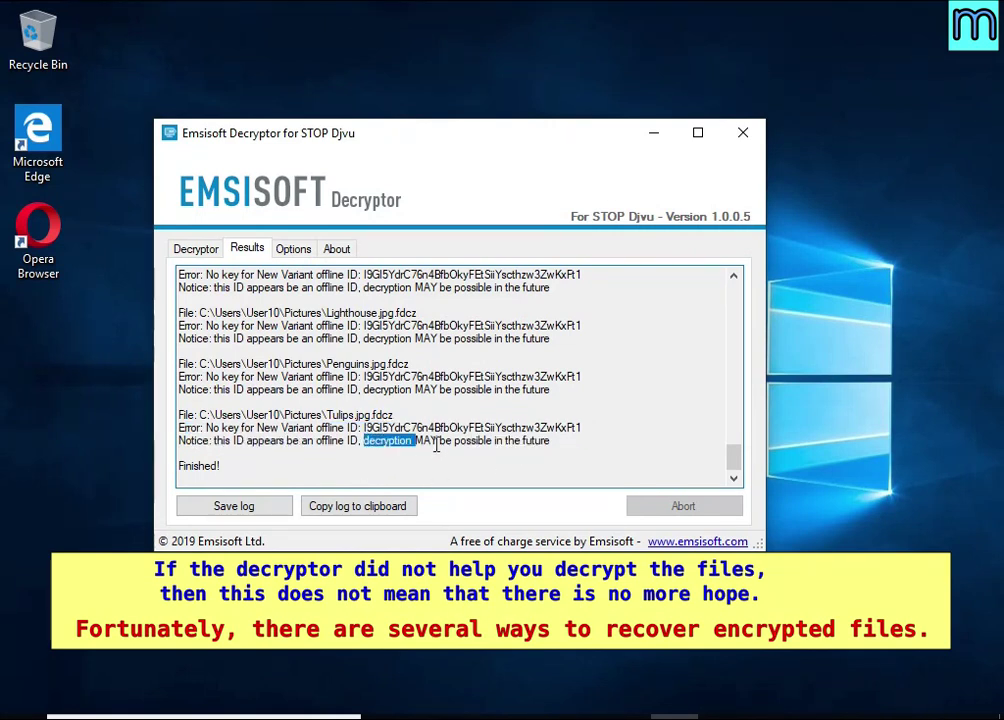
{"action": "double_click", "coordinate": [426, 441]}
{"action": "double_click", "coordinate": [474, 441]}
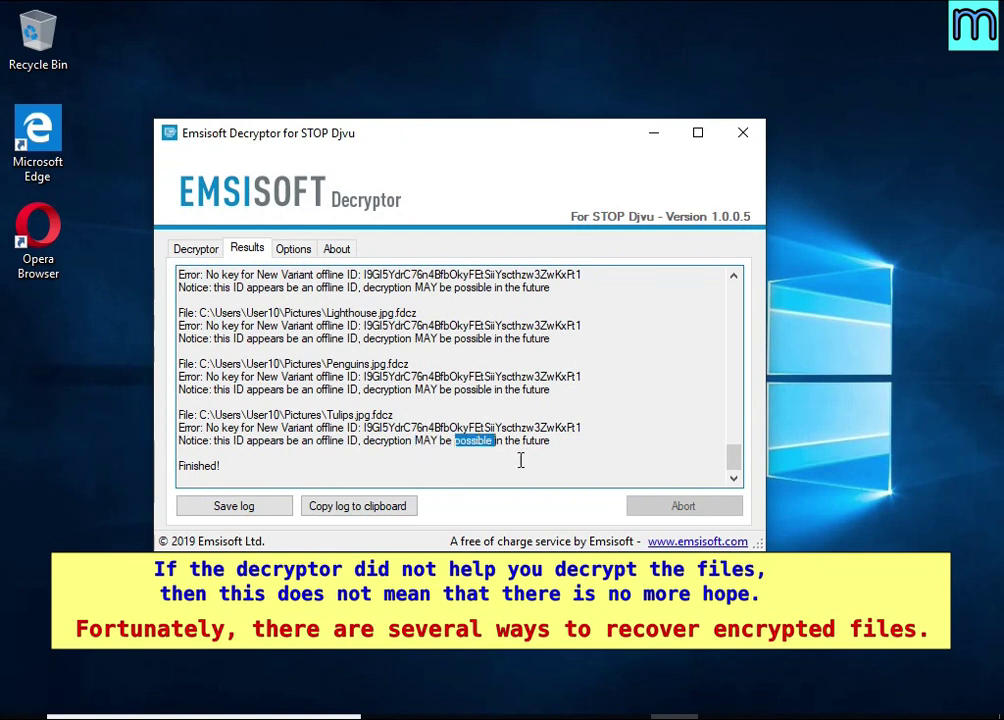
{"action": "double_click", "coordinate": [536, 441]}
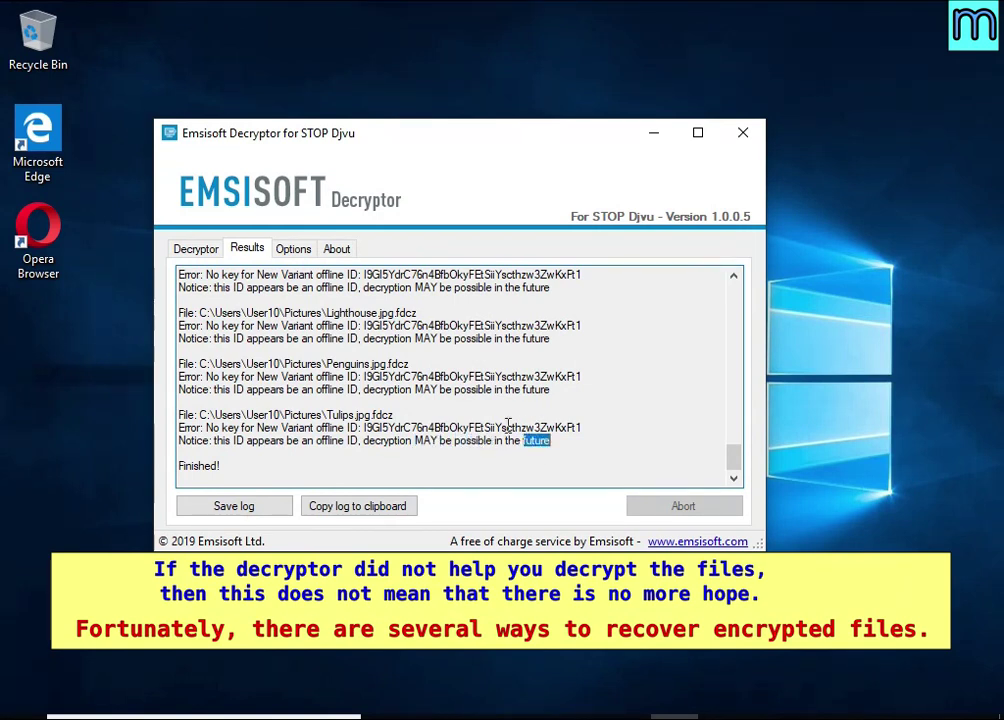
{"action": "left_click", "coordinate": [755, 144]}
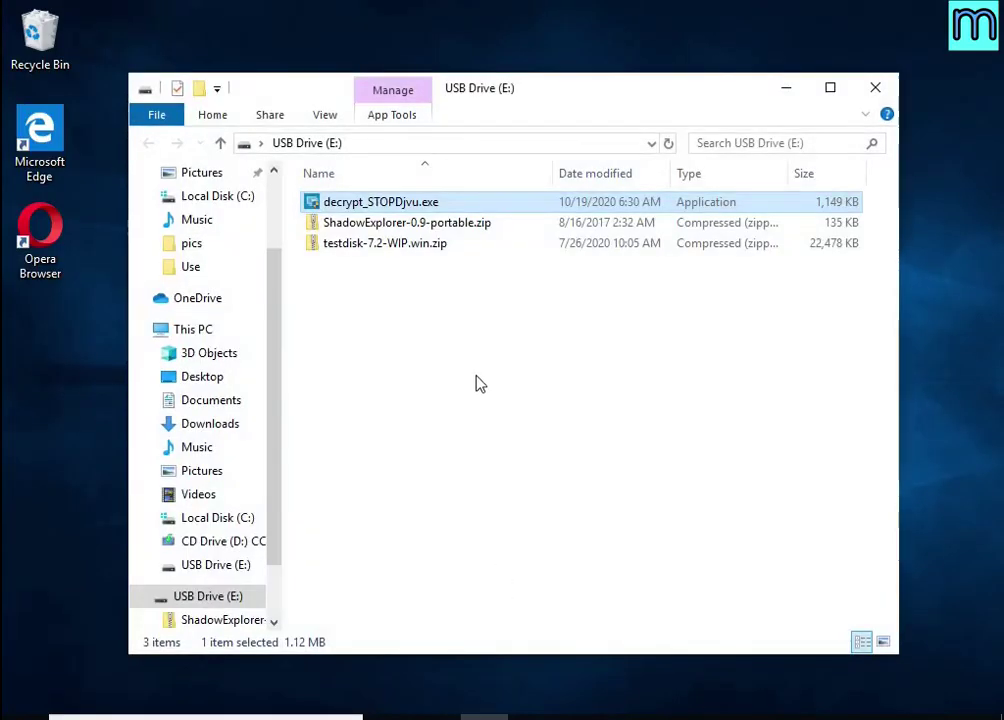
Extract ShadowExplorer-0.9-portable.zip on USB Drive (E:).
{"action": "left_click", "coordinate": [366, 224]}
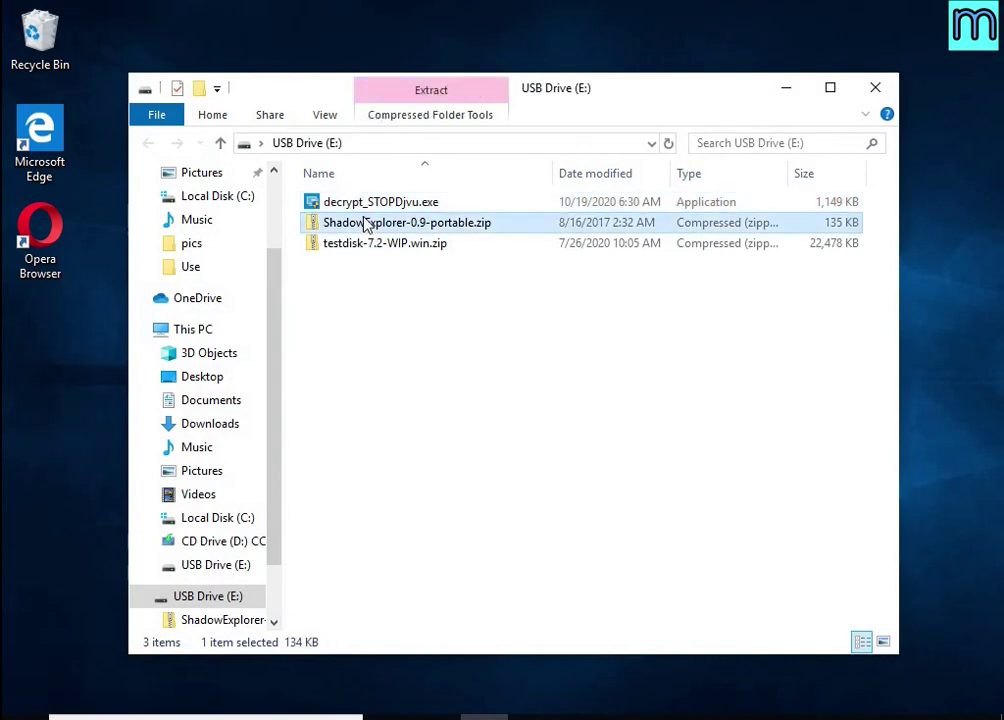
{"action": "right_click", "coordinate": [506, 232]}
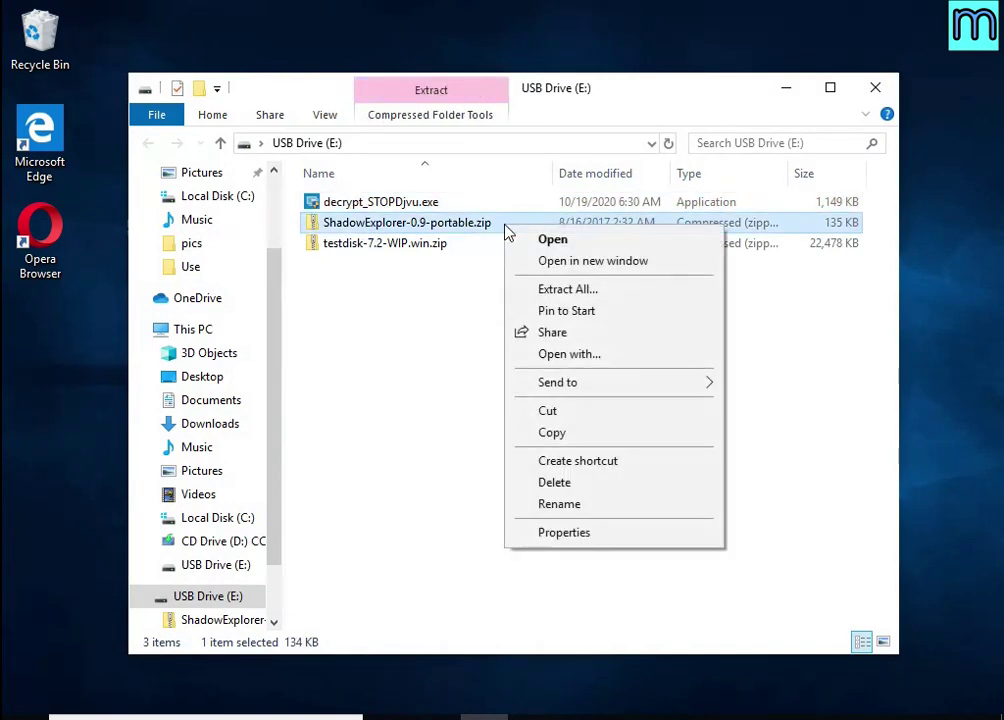
{"action": "left_click", "coordinate": [614, 291]}
{"action": "left_click", "coordinate": [660, 555]}
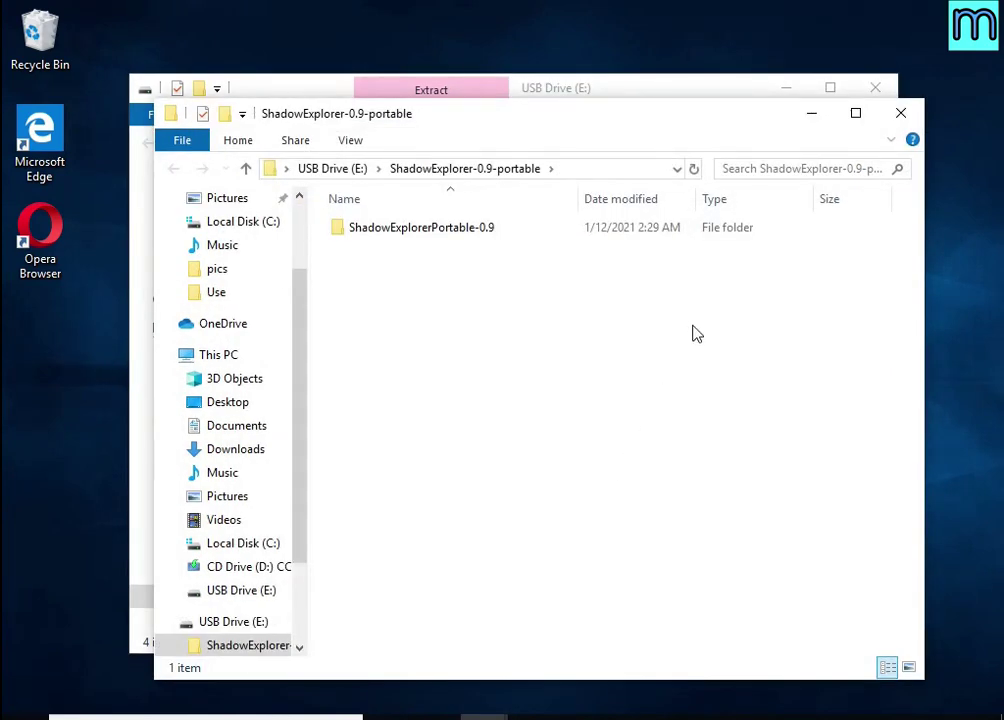
Run ShadowExplorerPortable.exe from the extracted ShadowExplorerPortable-0.9 folder, allowing it to make changes to the device.
{"action": "double_click", "coordinate": [520, 232]}
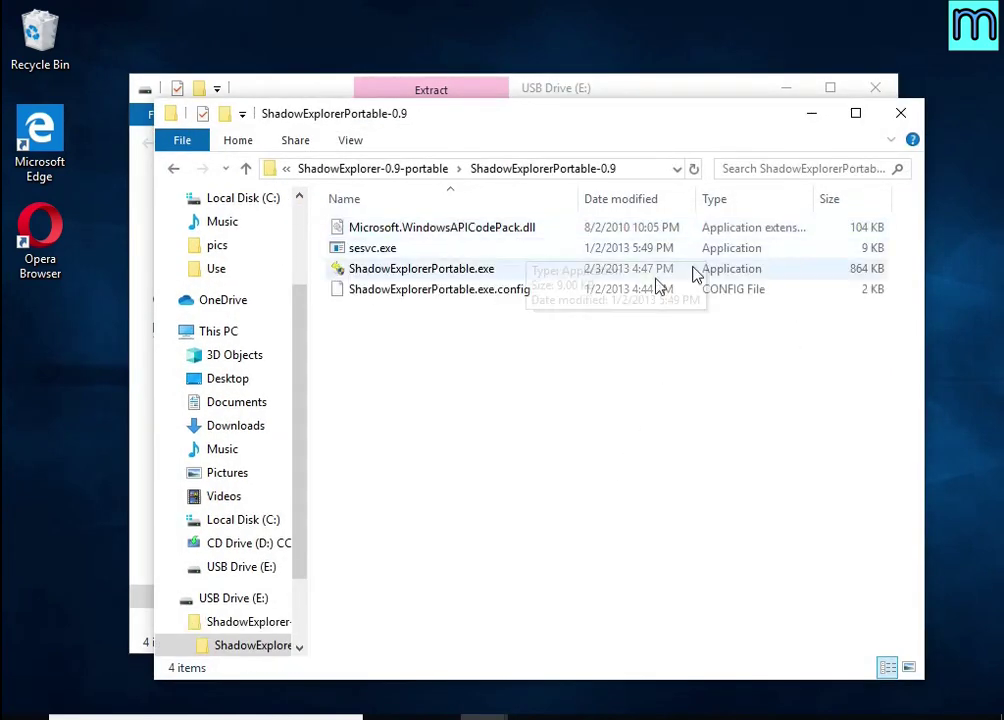
{"action": "left_click", "coordinate": [786, 90]}
{"action": "double_click", "coordinate": [490, 270]}
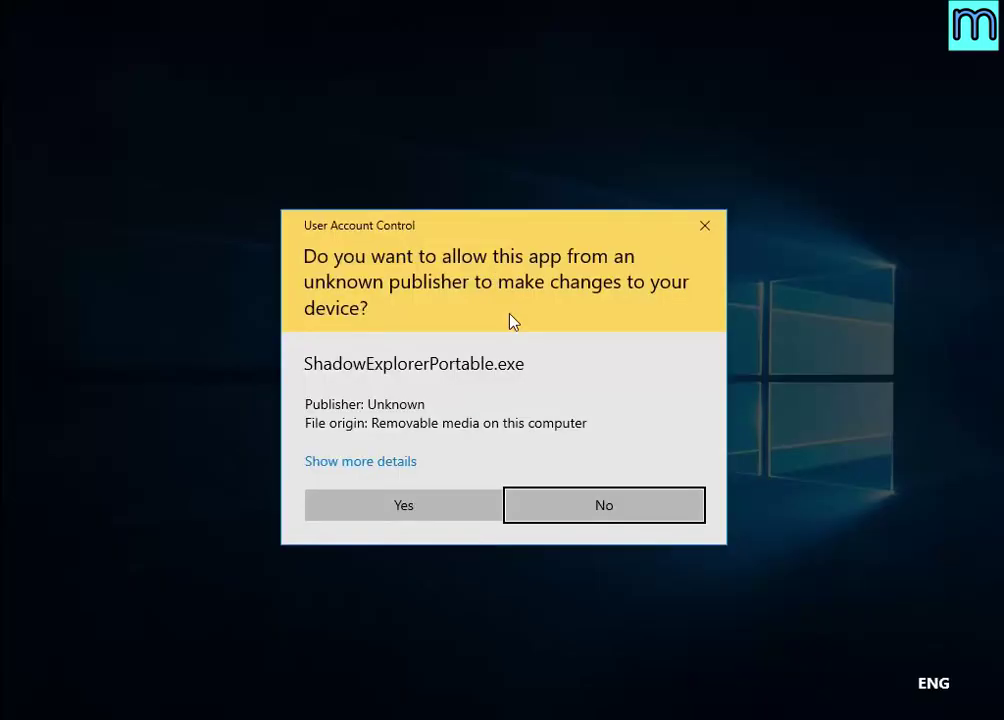
{"action": "left_click", "coordinate": [437, 509]}
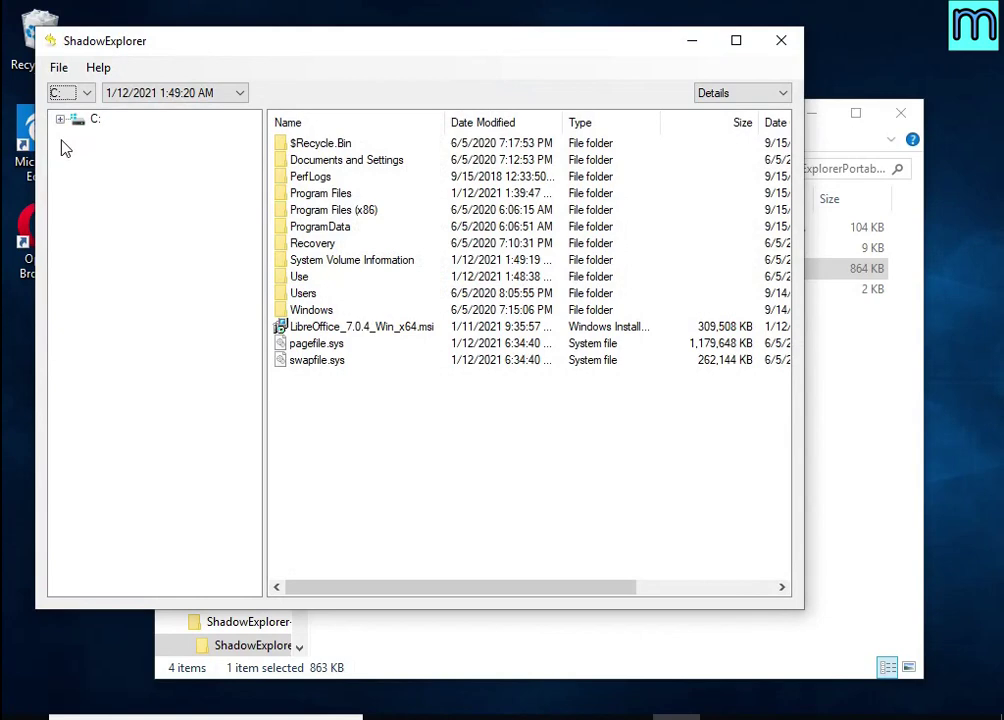
Choose the C: shadow copy dated 1/12/2021 1:49:20 AM and open the Documents folder under Users\User10.
{"action": "left_click", "coordinate": [70, 92]}
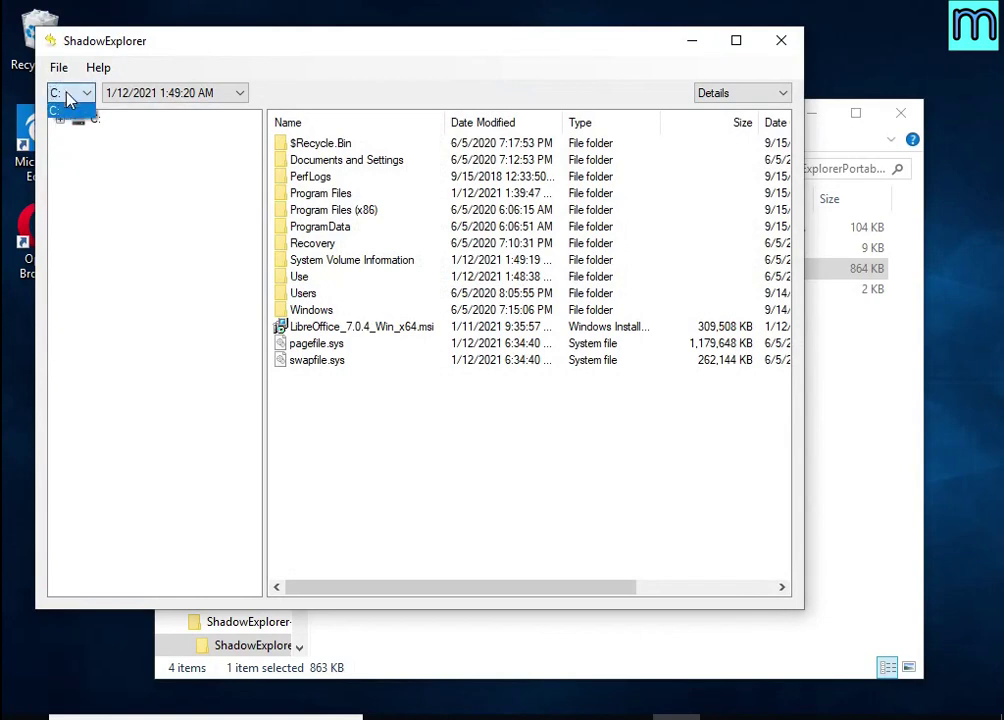
{"action": "left_click", "coordinate": [70, 108]}
{"action": "left_click", "coordinate": [160, 92]}
{"action": "left_click", "coordinate": [160, 111]}
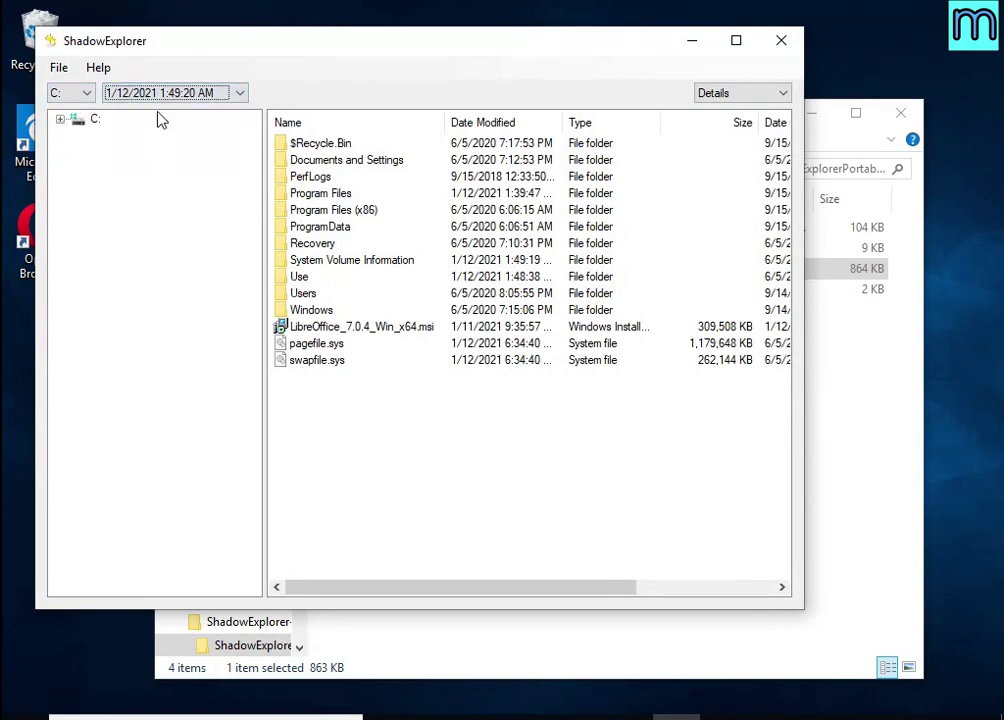
{"action": "double_click", "coordinate": [310, 295]}
{"action": "double_click", "coordinate": [305, 208]}
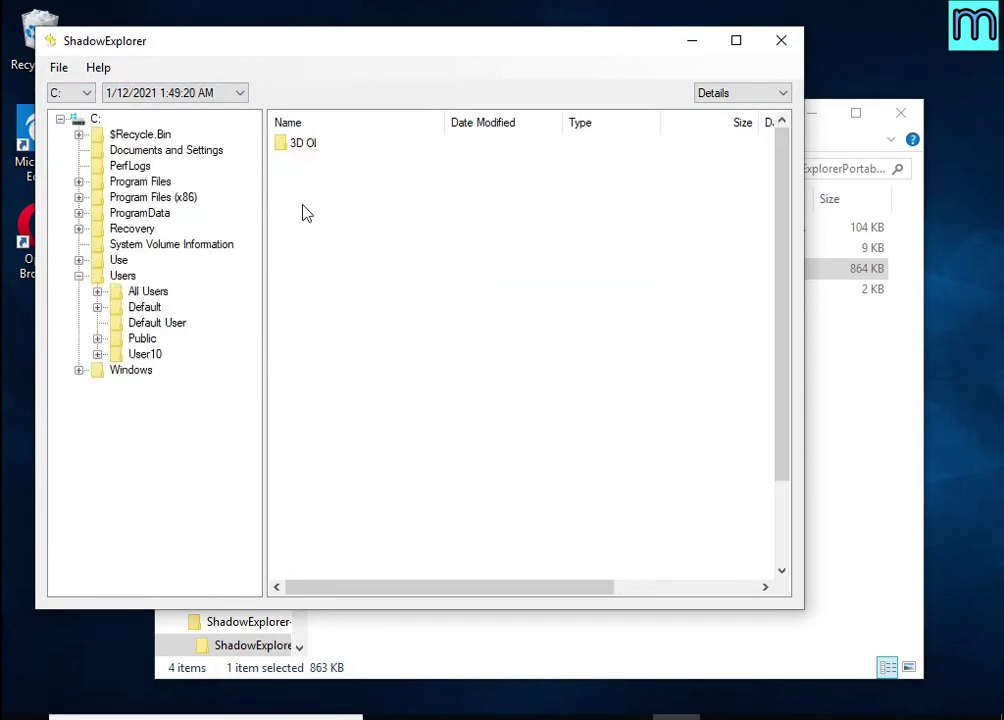
{"action": "double_click", "coordinate": [318, 245]}
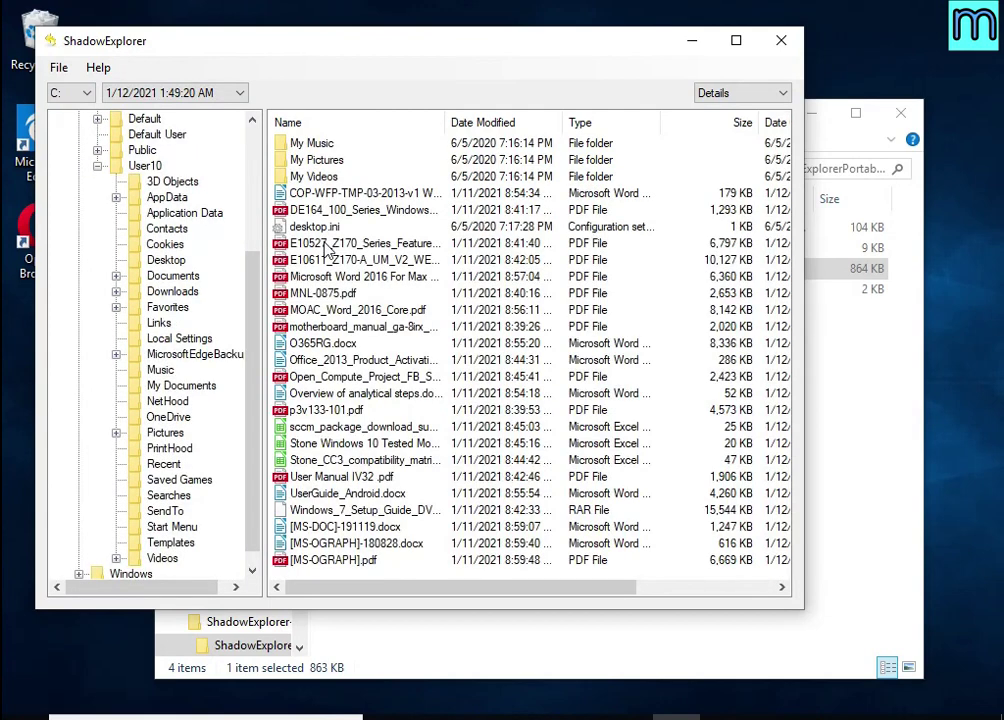
Export the motherboard_manual_ga-8irx PDF from the shadow copy's Documents folder to USB Drive (E:).
{"action": "left_click", "coordinate": [398, 211]}
{"action": "left_click", "coordinate": [340, 260]}
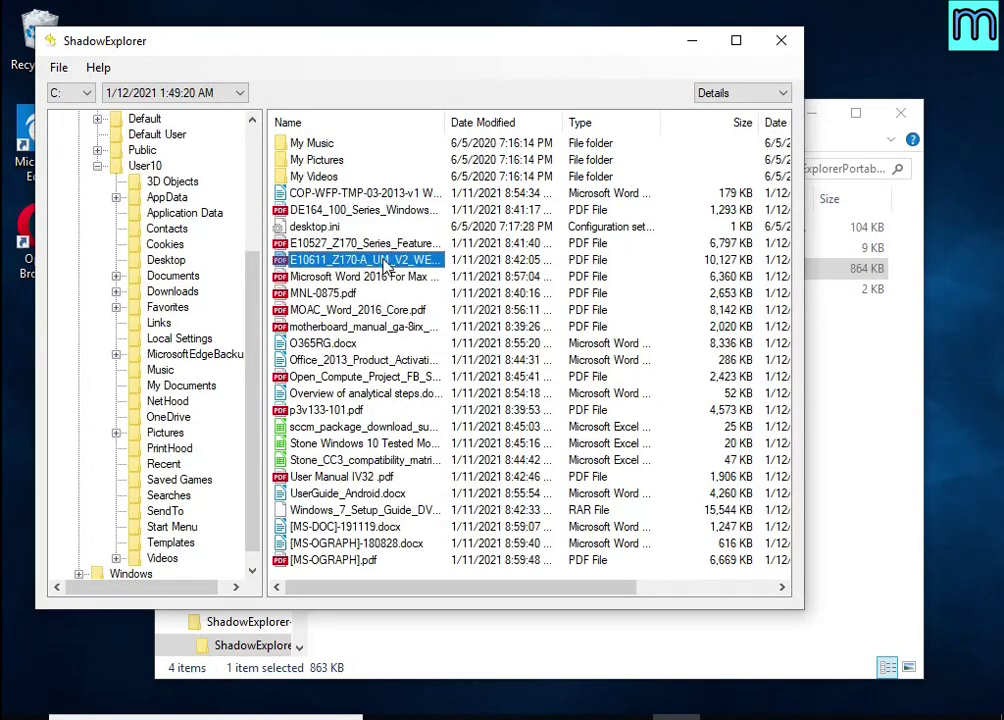
{"action": "left_click", "coordinate": [350, 276]}
{"action": "left_click", "coordinate": [336, 293]}
{"action": "left_click", "coordinate": [337, 310]}
{"action": "right_click", "coordinate": [337, 327]}
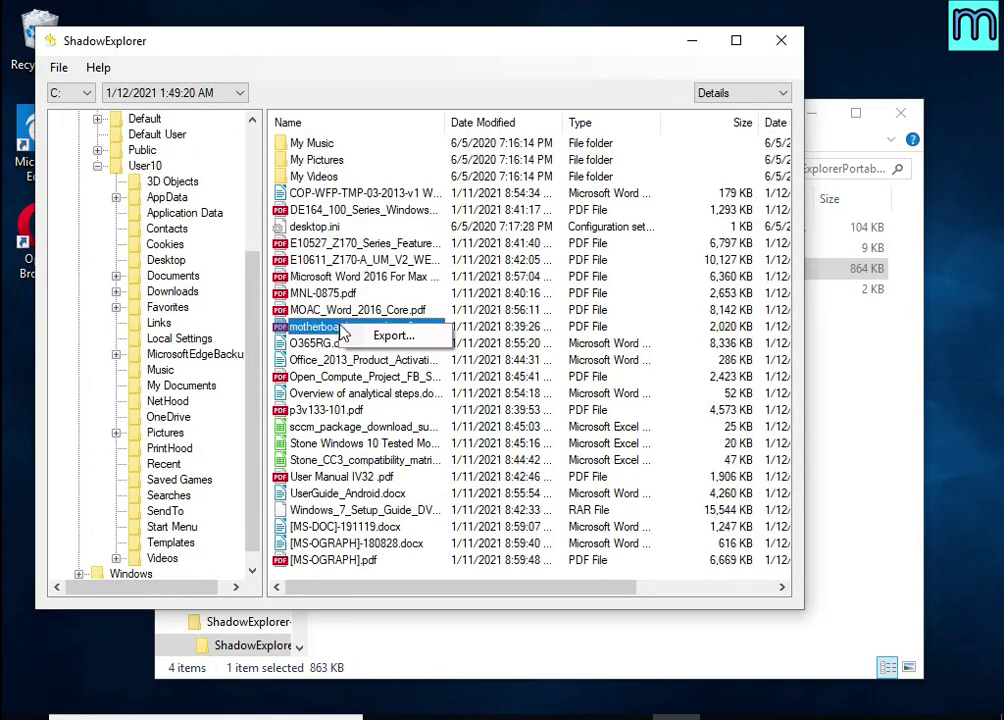
{"action": "left_click", "coordinate": [415, 338]}
{"action": "double_click", "coordinate": [455, 391]}
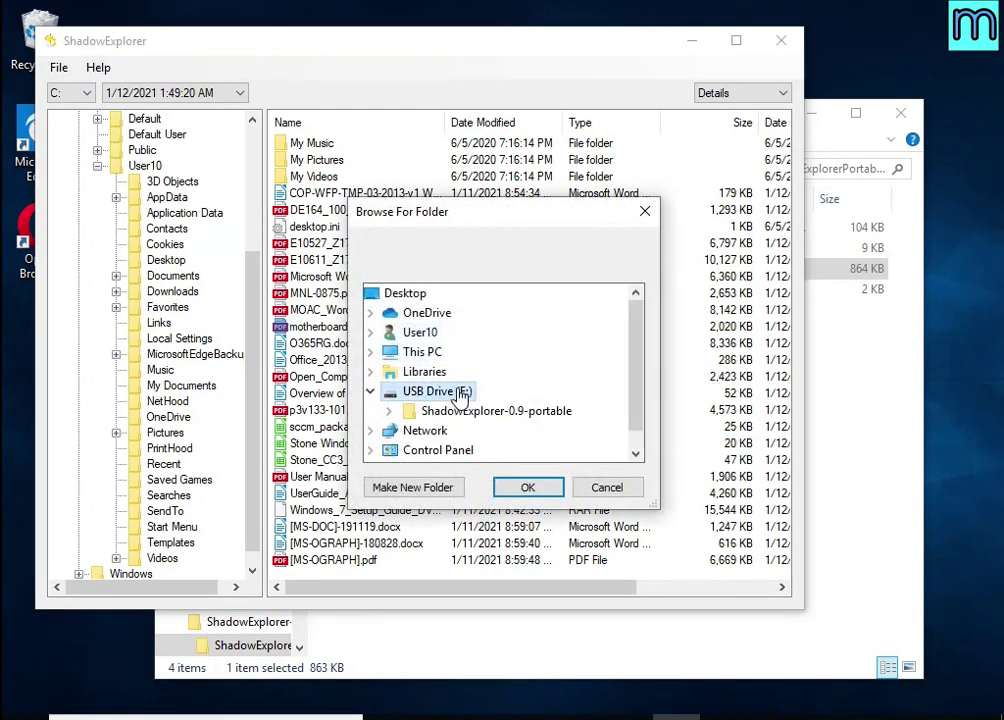
{"action": "left_click", "coordinate": [528, 487]}
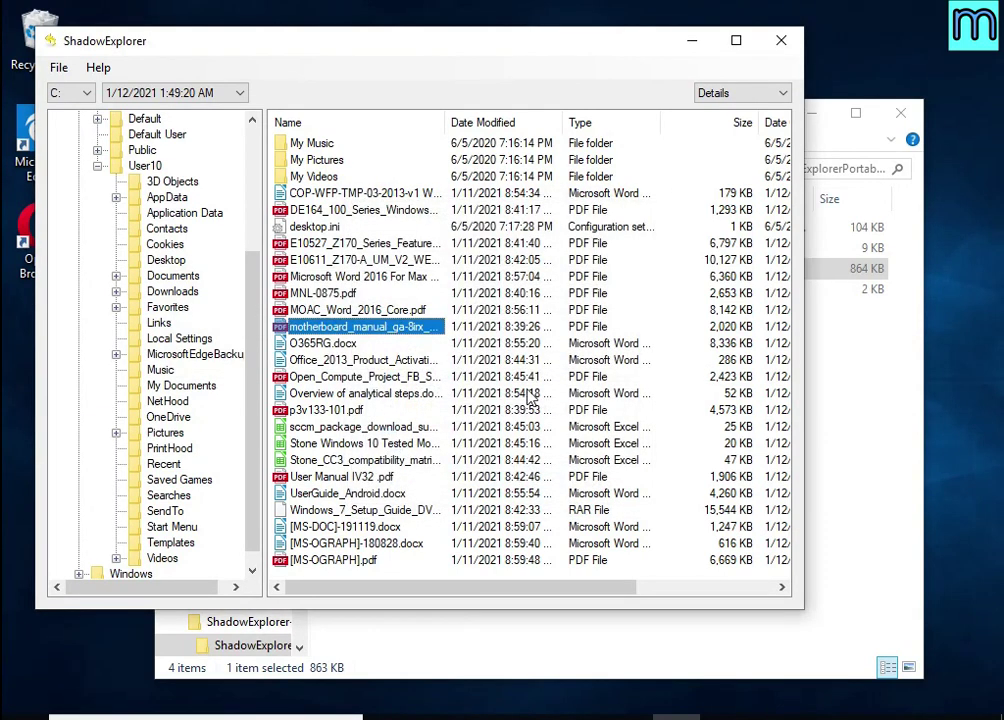
Export the Office_2013_Product_Activati... Word document and p3v133-101.pdf to USB Drive (E:).
{"action": "left_click", "coordinate": [421, 359]}
{"action": "right_click", "coordinate": [423, 360]}
{"action": "left_click", "coordinate": [462, 371]}
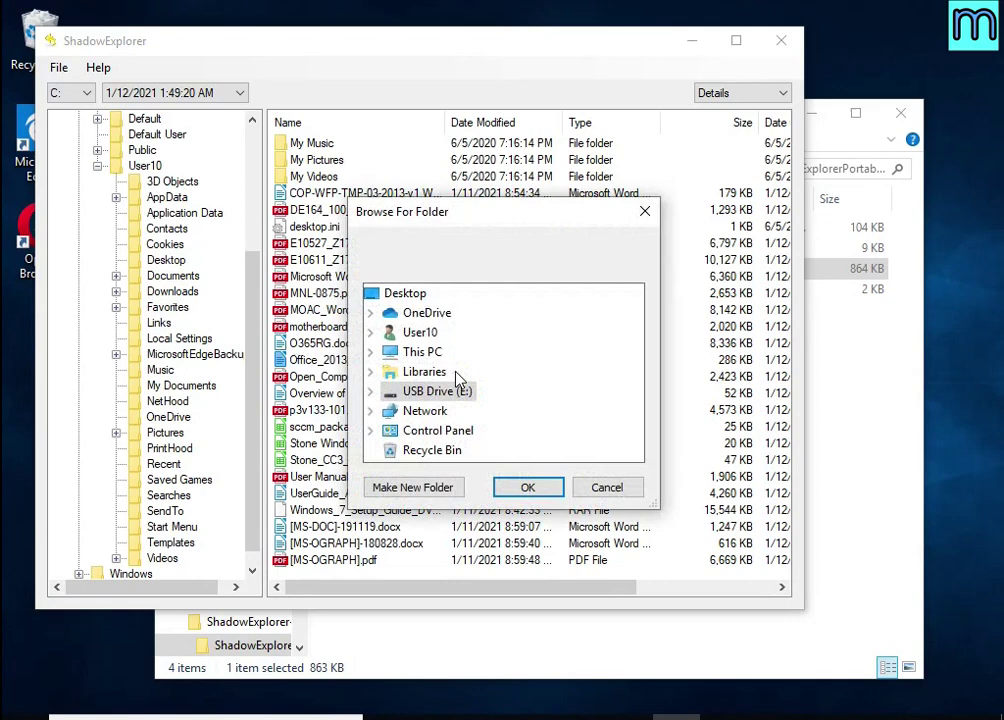
{"action": "left_click", "coordinate": [525, 488]}
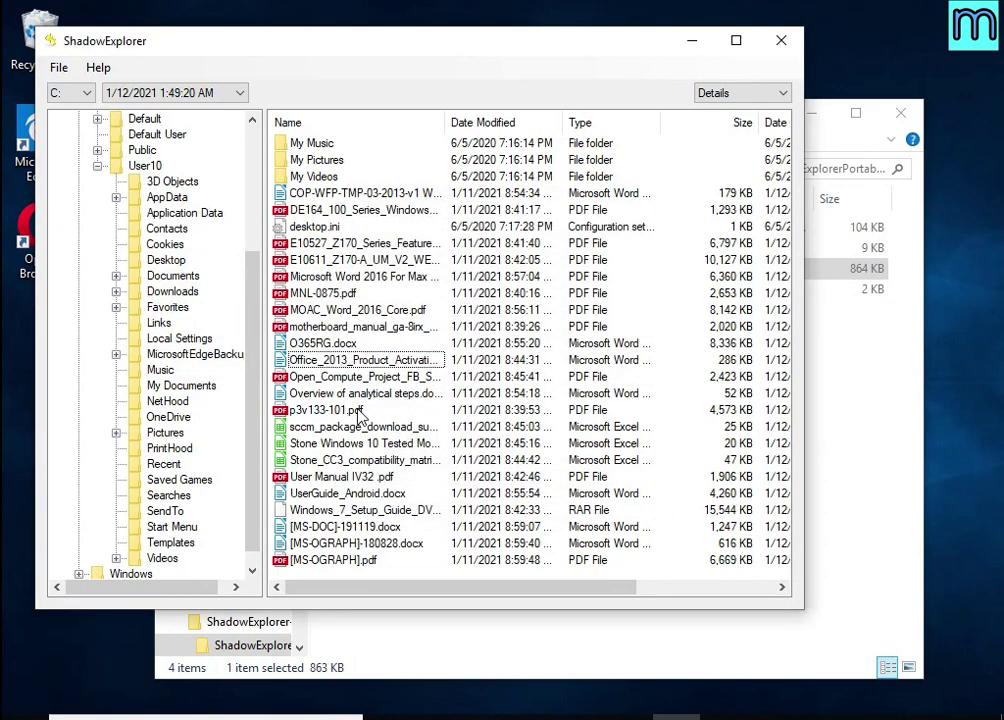
{"action": "right_click", "coordinate": [360, 415]}
{"action": "left_click", "coordinate": [412, 418]}
{"action": "left_click", "coordinate": [522, 546]}
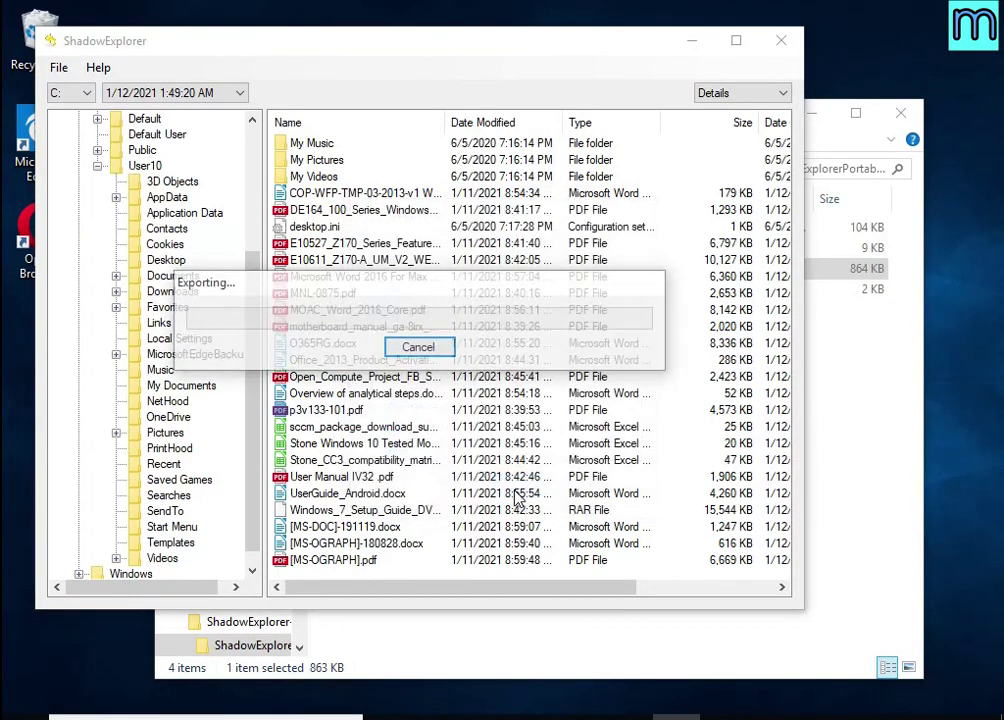
Export the Stone Windows 10 Tested Mo... Excel file to USB Drive (E:).
{"action": "left_click", "coordinate": [365, 428]}
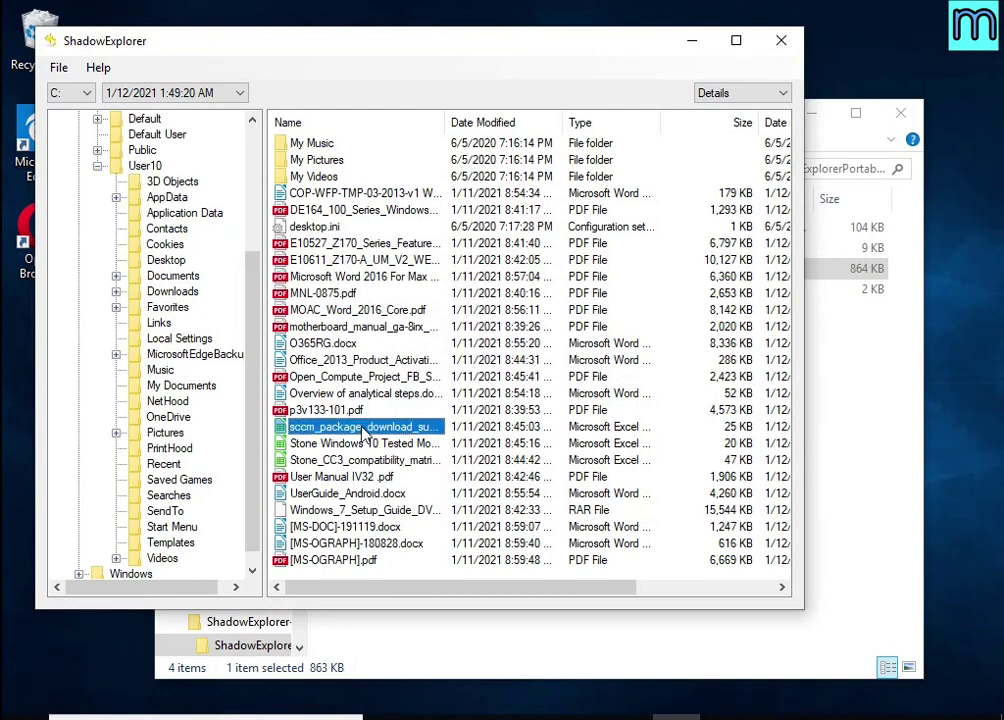
{"action": "right_click", "coordinate": [362, 445]}
{"action": "left_click", "coordinate": [415, 455]}
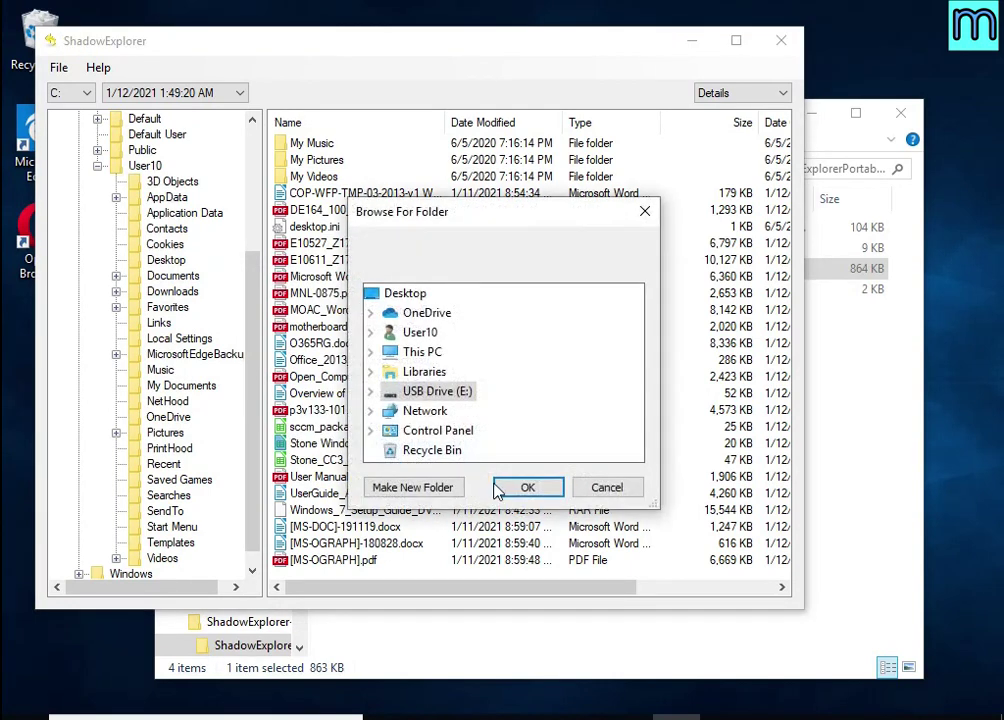
{"action": "left_click", "coordinate": [516, 484]}
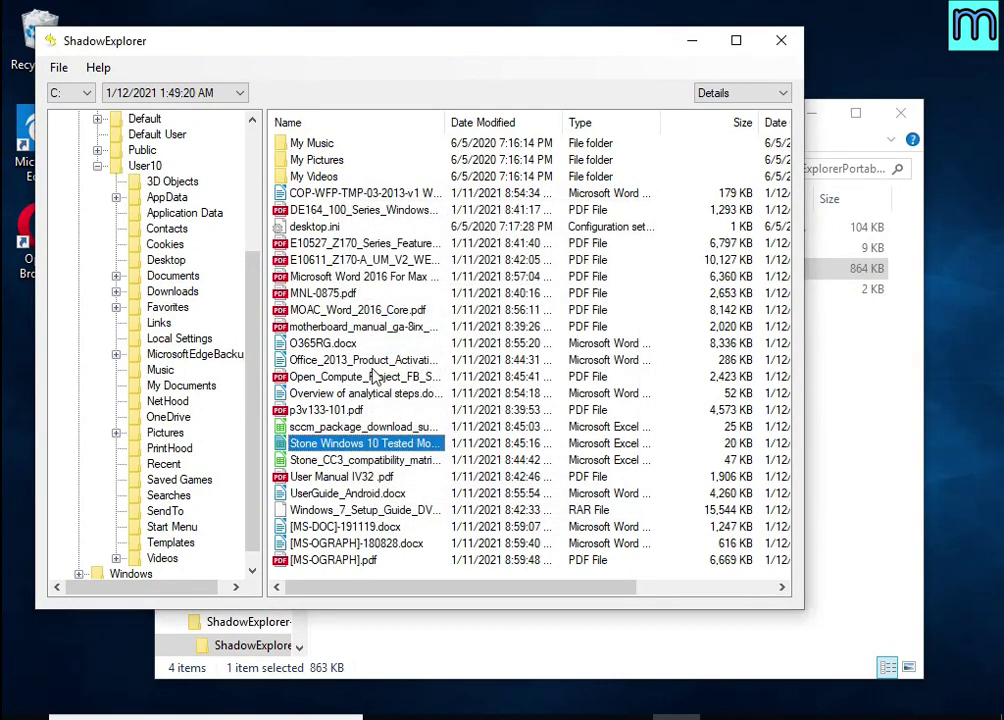
Export Hydrangeas.jpg from the shadow copy's Pictures folder under User10 to USB Drive (E:).
{"action": "left_click", "coordinate": [165, 432]}
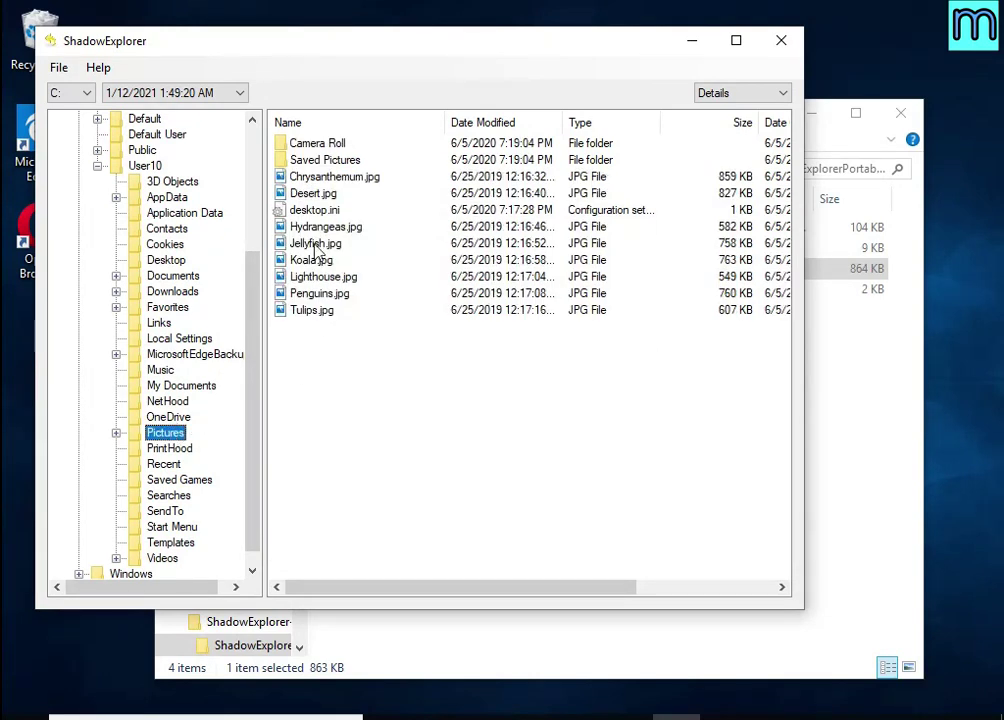
{"action": "left_click", "coordinate": [300, 177]}
{"action": "left_click", "coordinate": [310, 226]}
{"action": "right_click", "coordinate": [315, 227]}
{"action": "left_click", "coordinate": [360, 240]}
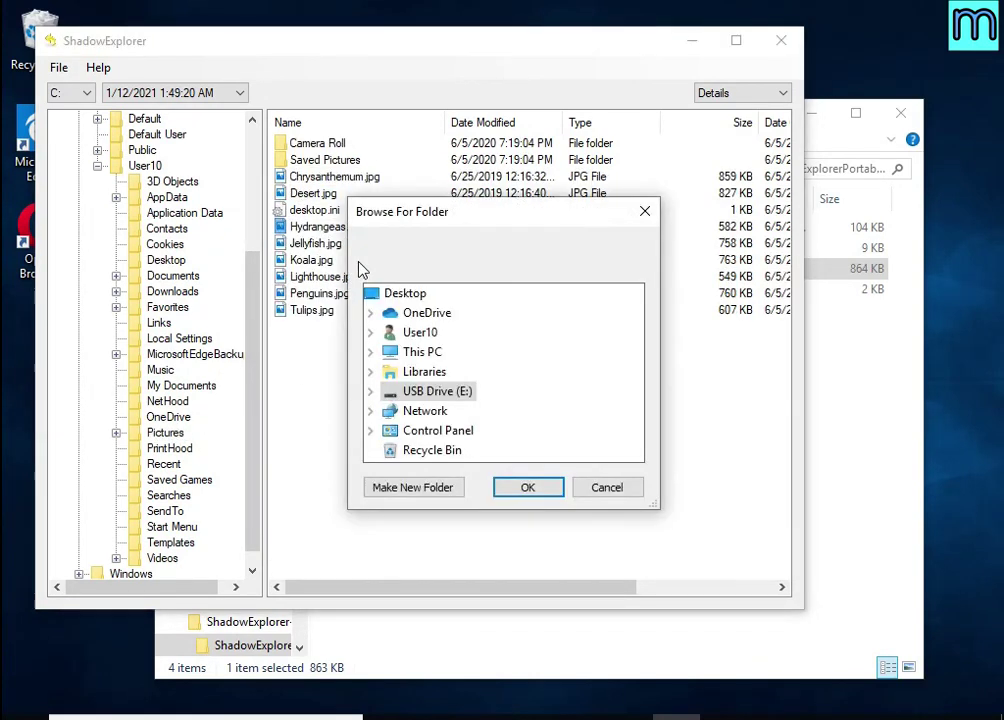
{"action": "left_click", "coordinate": [497, 487]}
Export Lighthouse.jpg and Chrysanthemum.jpg from the shadow copy's Pictures folder to USB Drive (E:).
{"action": "left_click", "coordinate": [322, 277]}
{"action": "right_click", "coordinate": [326, 278]}
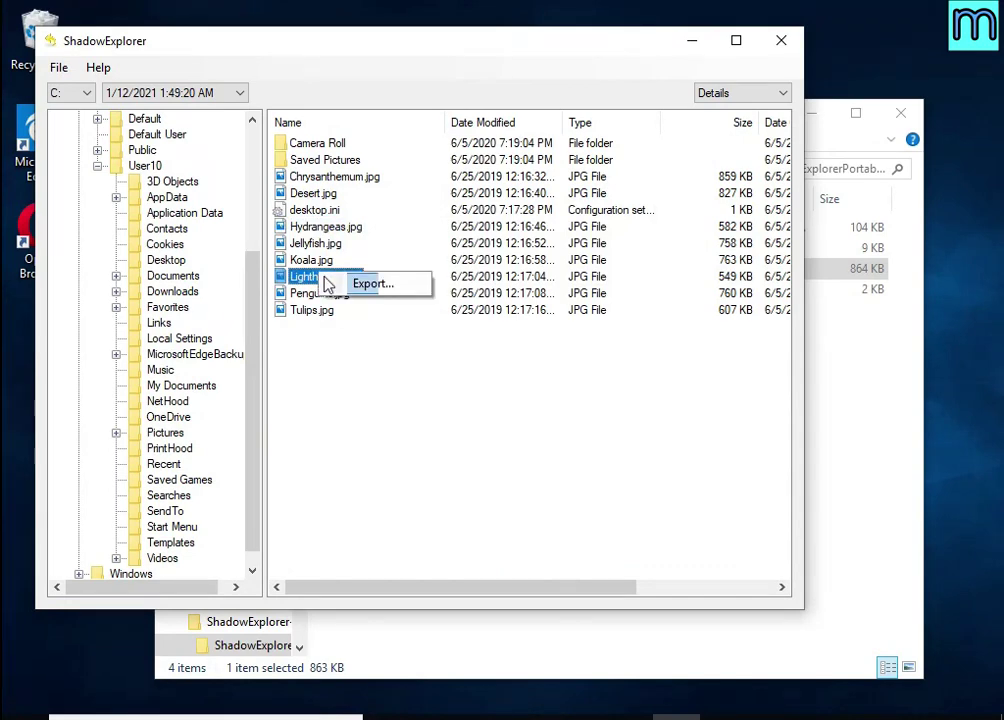
{"action": "left_click", "coordinate": [373, 291]}
{"action": "left_click", "coordinate": [508, 481]}
{"action": "left_click", "coordinate": [372, 176]}
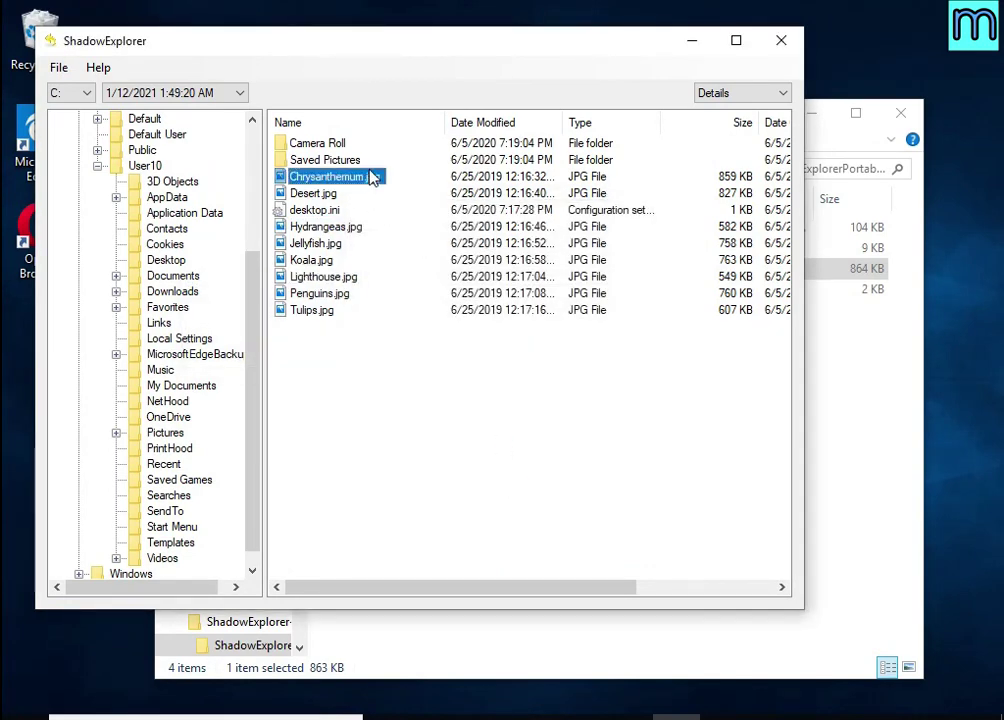
{"action": "left_click", "coordinate": [372, 177]}
{"action": "right_click", "coordinate": [372, 177]}
{"action": "left_click", "coordinate": [420, 184]}
{"action": "left_click", "coordinate": [522, 489]}
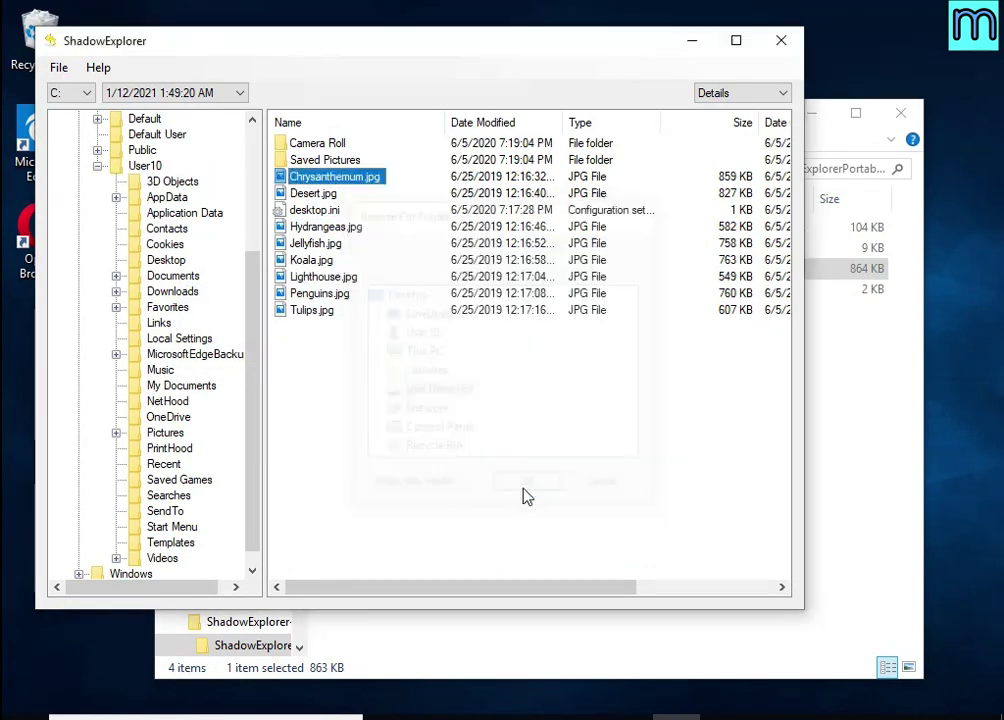
Close ShadowExplorer and view the recovered Chrysanthemum, Hydrangeas and Lighthouse photos on USB Drive (E:).
{"action": "left_click", "coordinate": [785, 44]}
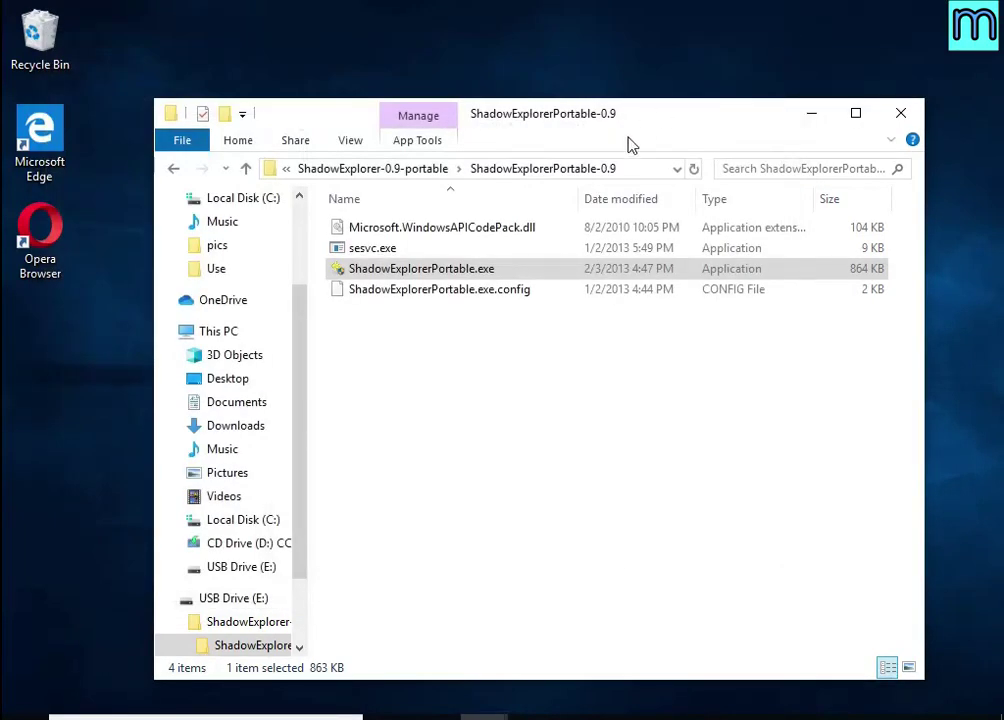
{"action": "left_click", "coordinate": [198, 598]}
{"action": "left_click", "coordinate": [446, 254]}
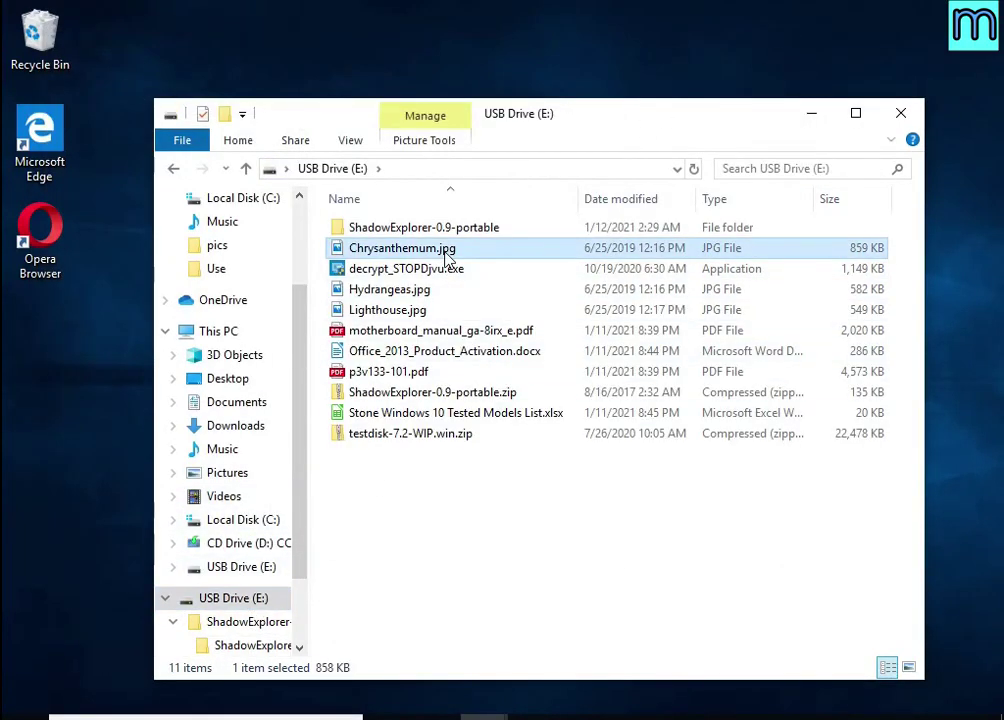
{"action": "double_click", "coordinate": [446, 256]}
{"action": "left_click", "coordinate": [889, 17]}
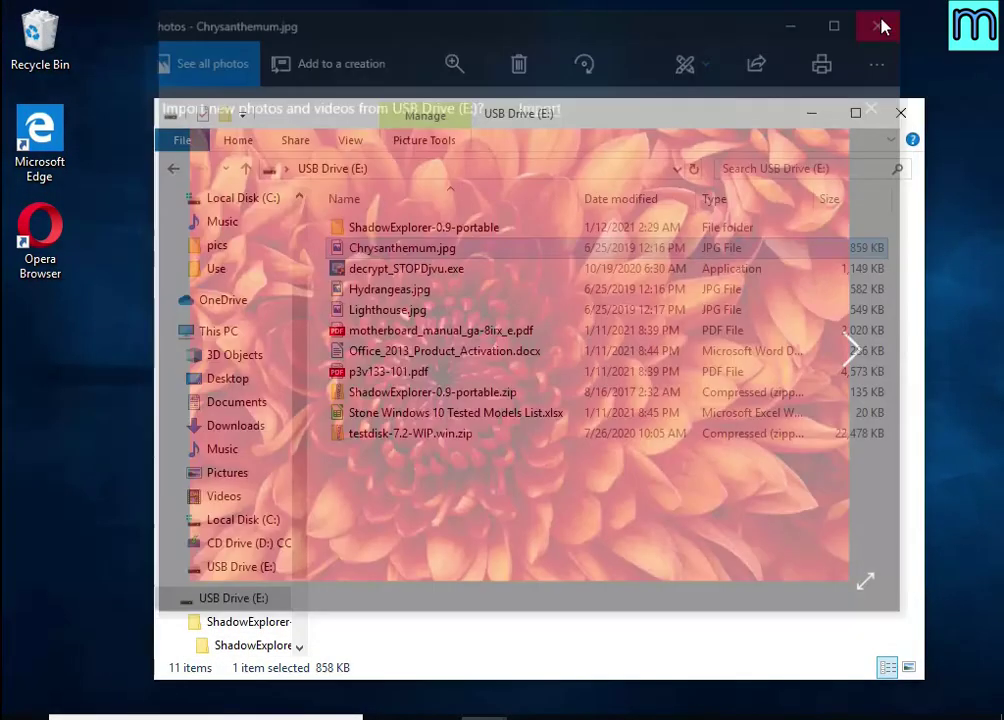
{"action": "double_click", "coordinate": [470, 290]}
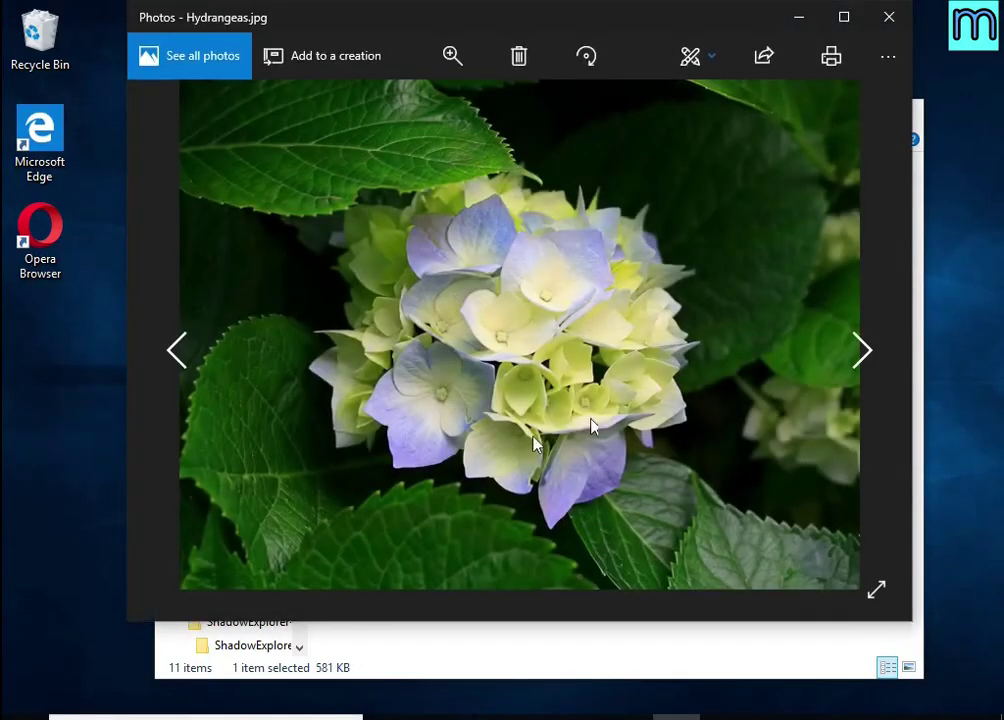
{"action": "left_click", "coordinate": [889, 17]}
{"action": "double_click", "coordinate": [404, 308]}
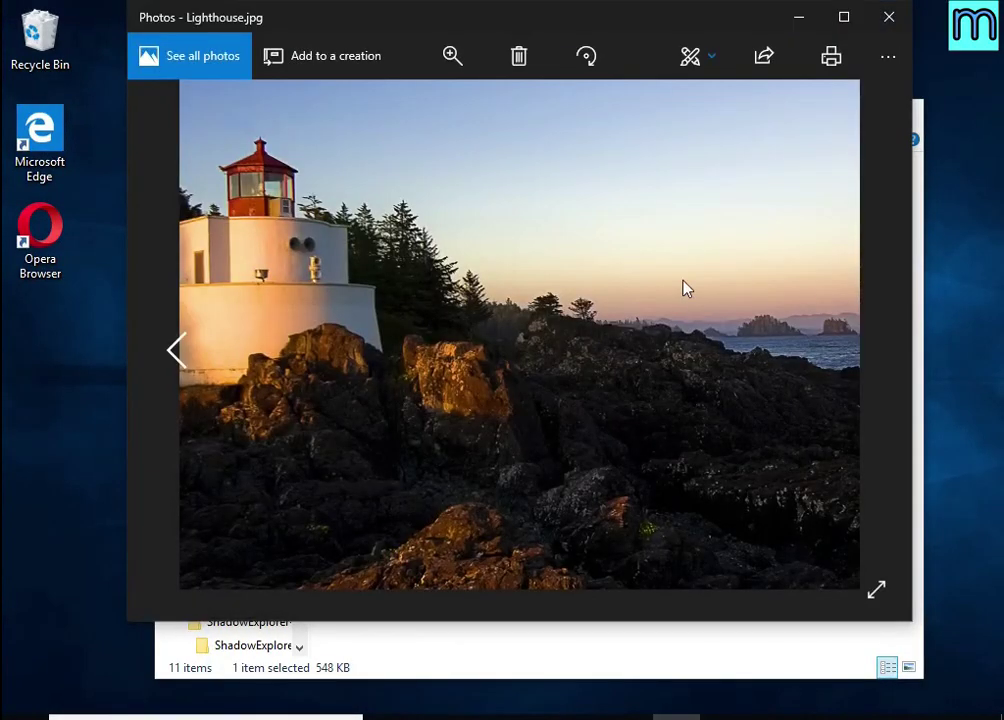
{"action": "left_click", "coordinate": [889, 17]}
Open the recovered motherboard_manual_ga-8irx_e.pdf, look through its pages, and close it.
{"action": "double_click", "coordinate": [520, 331]}
{"action": "double_click", "coordinate": [510, 318]}
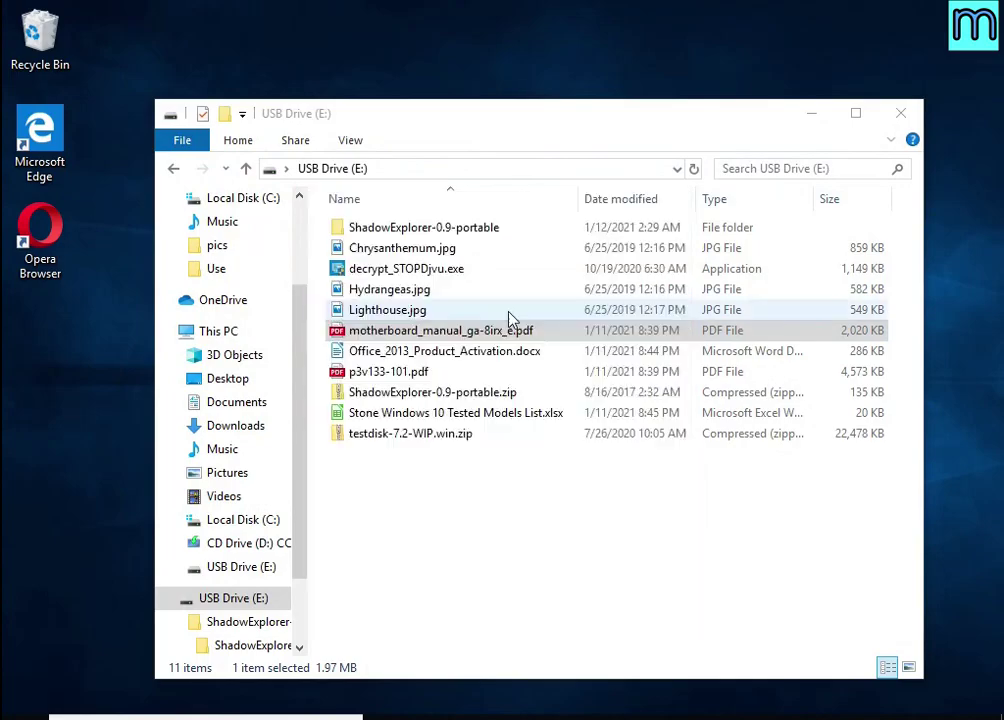
{"action": "scroll", "coordinate": [657, 243], "scroll_direction": "down", "scroll_amount": 10}
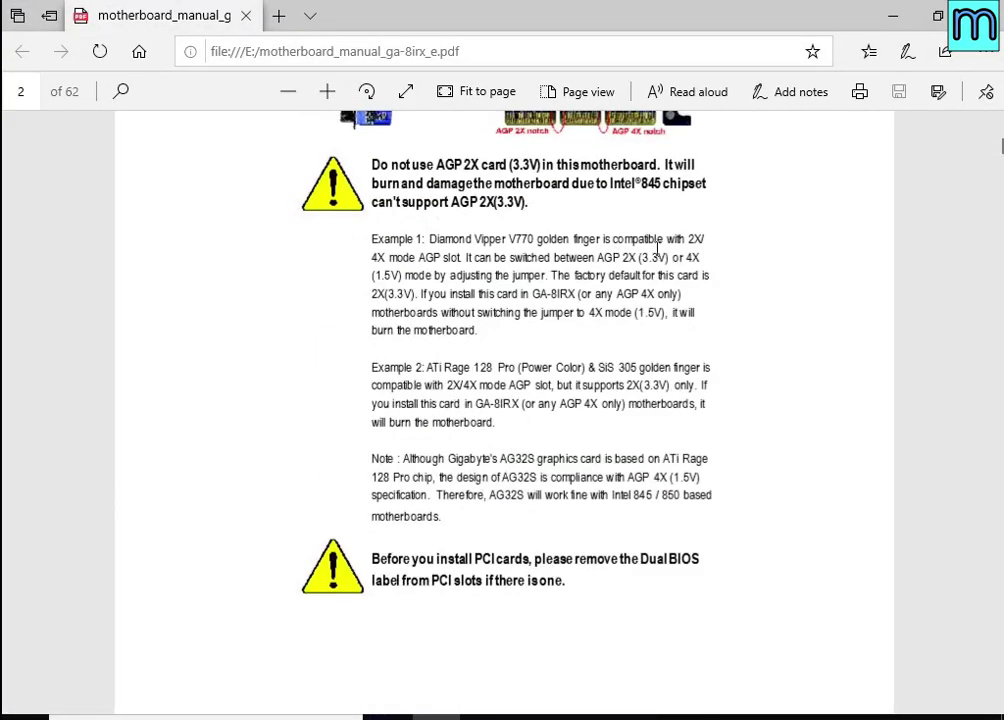
{"action": "left_click", "coordinate": [983, 15]}
Open the recovered Office_2013_Product_Activation.docx, dismiss the Tip of the Day, and look through the document.
{"action": "double_click", "coordinate": [477, 352]}
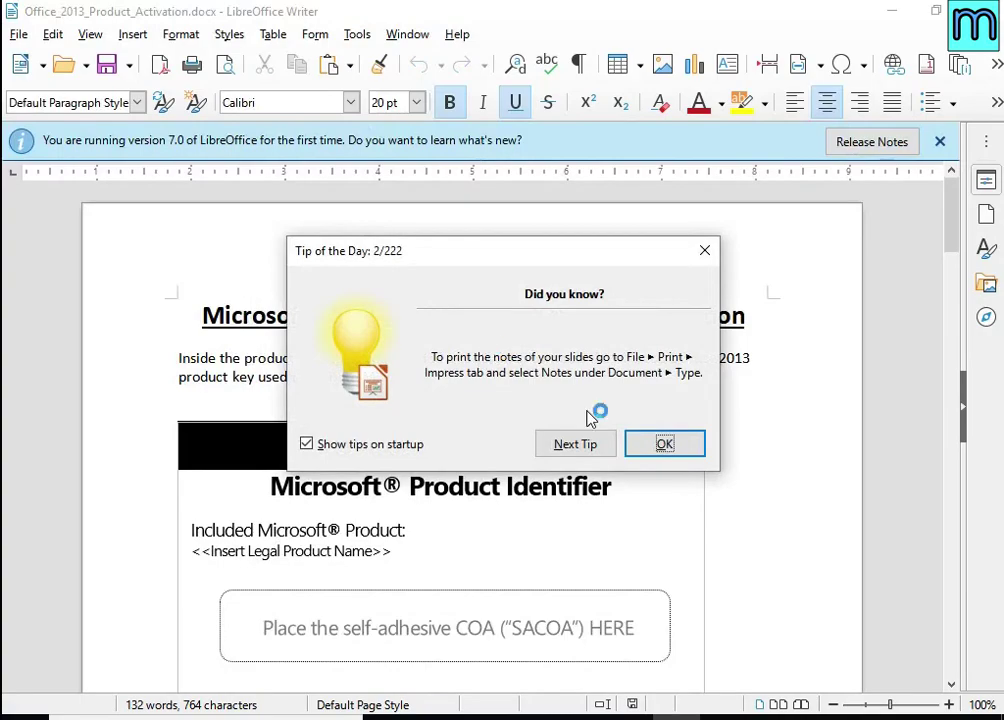
{"action": "left_click", "coordinate": [651, 441]}
{"action": "scroll", "coordinate": [495, 373], "scroll_direction": "down", "scroll_amount": 10}
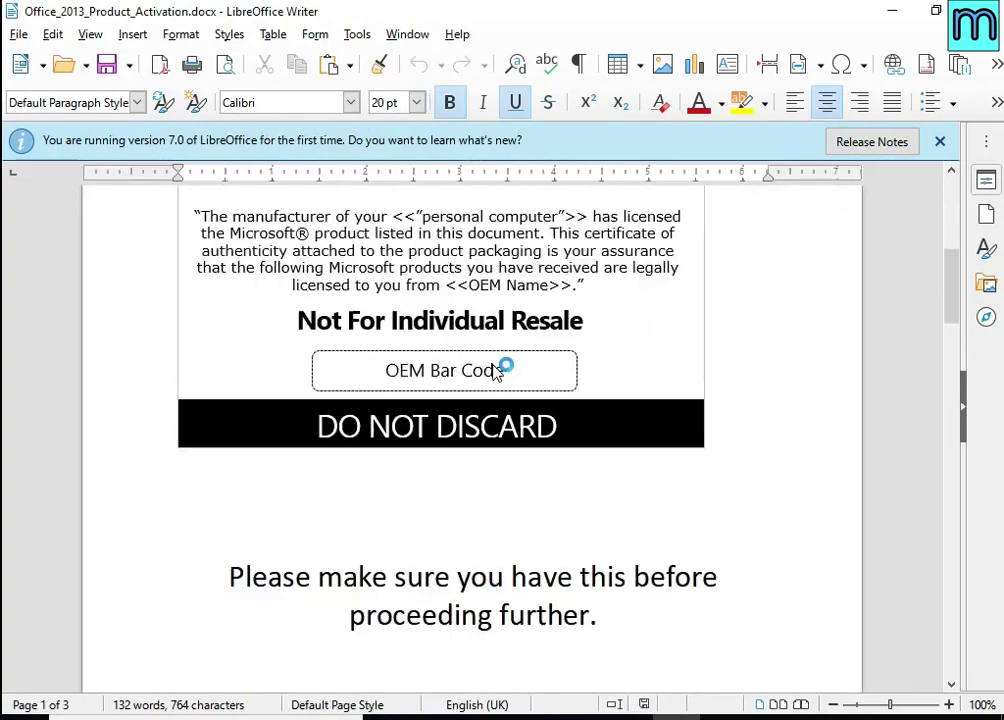
{"action": "scroll", "coordinate": [495, 373], "scroll_direction": "down", "scroll_amount": 4}
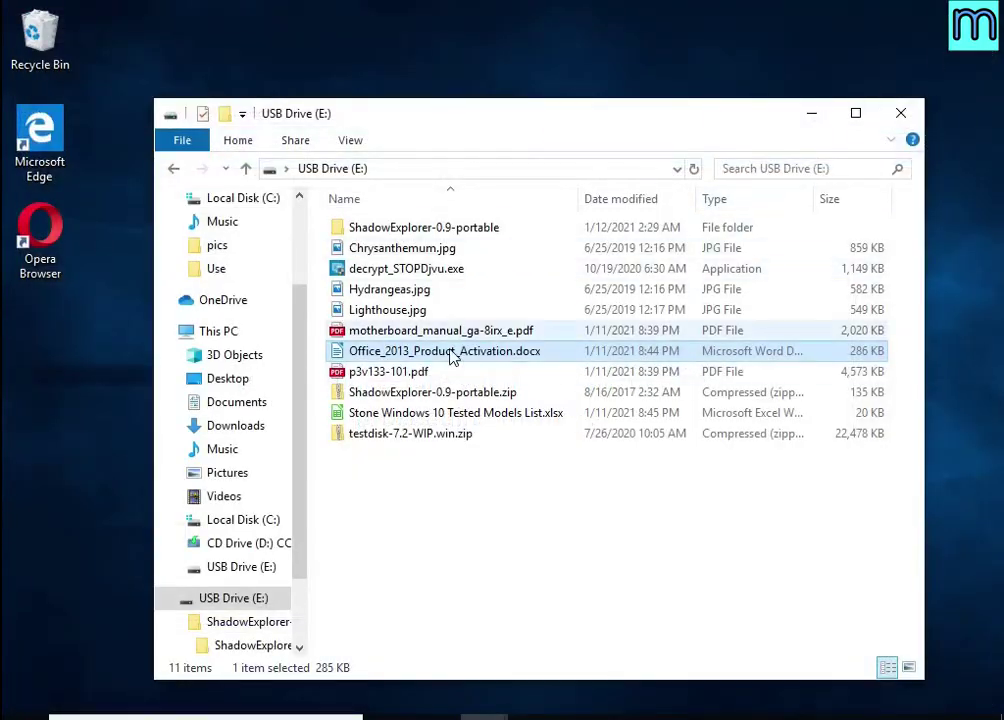
Open and look through the recovered p3v133-101.pdf and Stone Windows 10 Tested Models List.xlsx.
{"action": "double_click", "coordinate": [415, 372]}
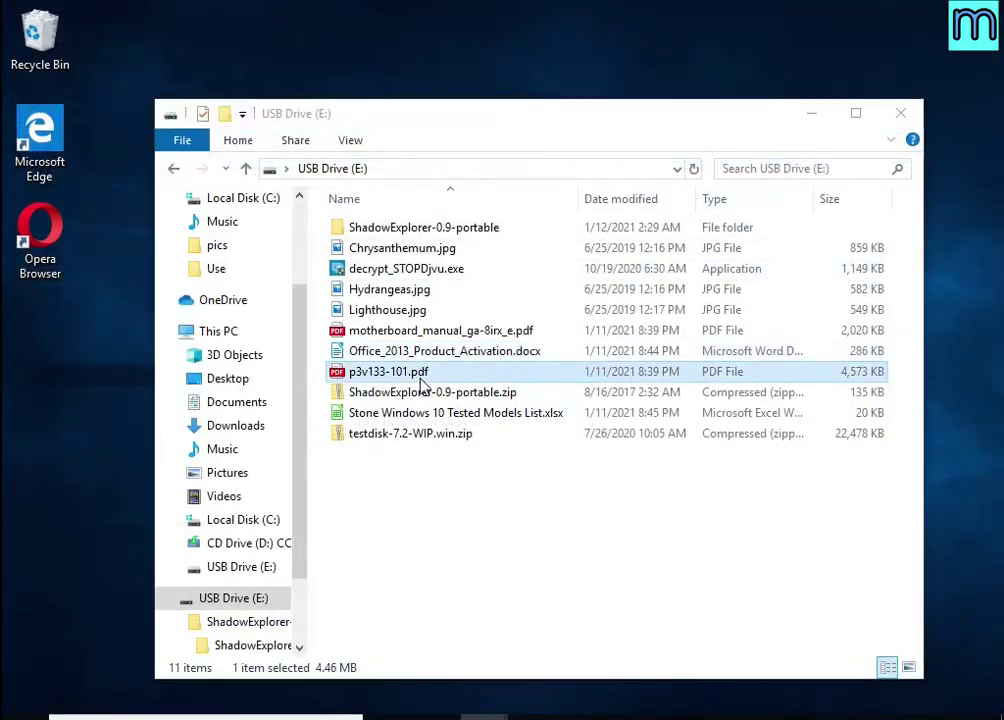
{"action": "scroll", "coordinate": [475, 351], "scroll_direction": "down", "scroll_amount": 2}
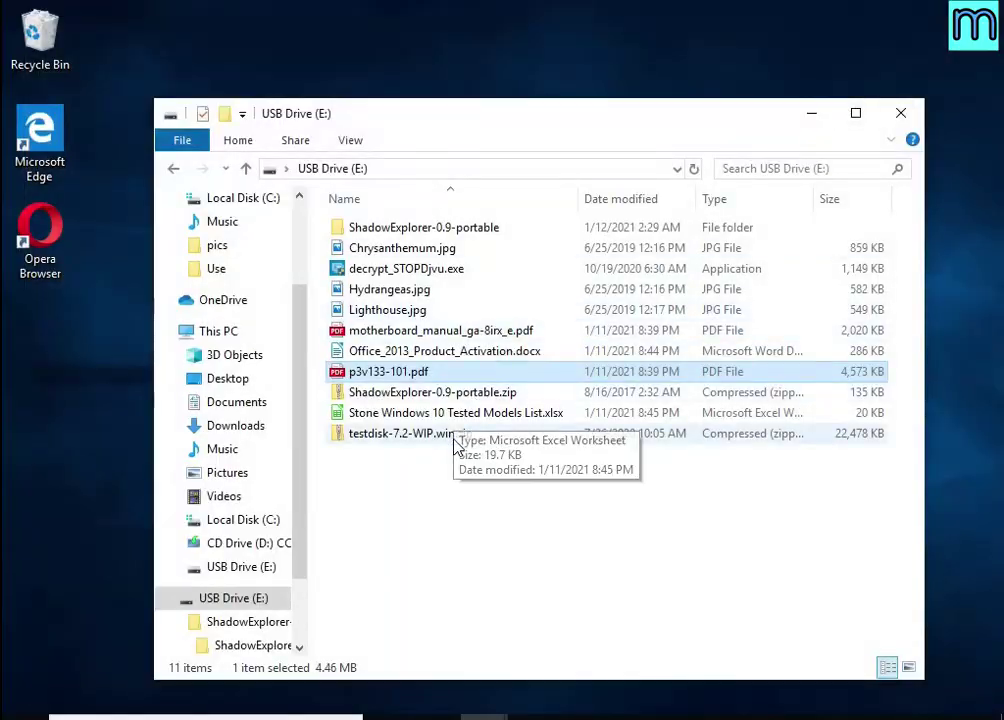
{"action": "double_click", "coordinate": [457, 413]}
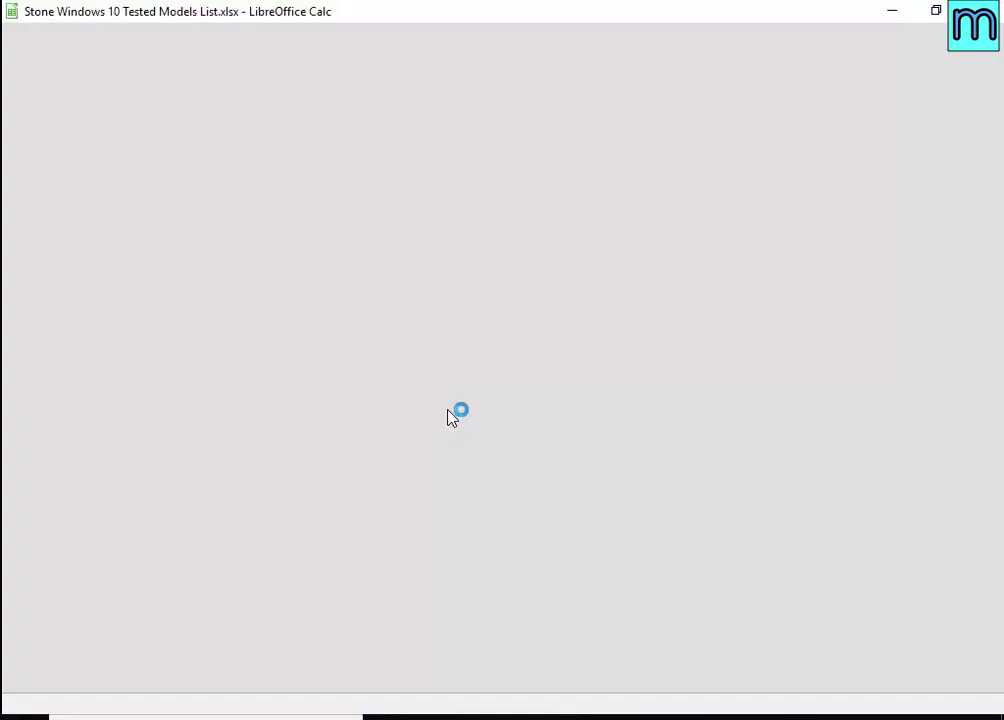
{"action": "scroll", "coordinate": [430, 335], "scroll_direction": "down", "scroll_amount": 10}
{"action": "scroll", "coordinate": [593, 314], "scroll_direction": "up", "scroll_amount": 8}
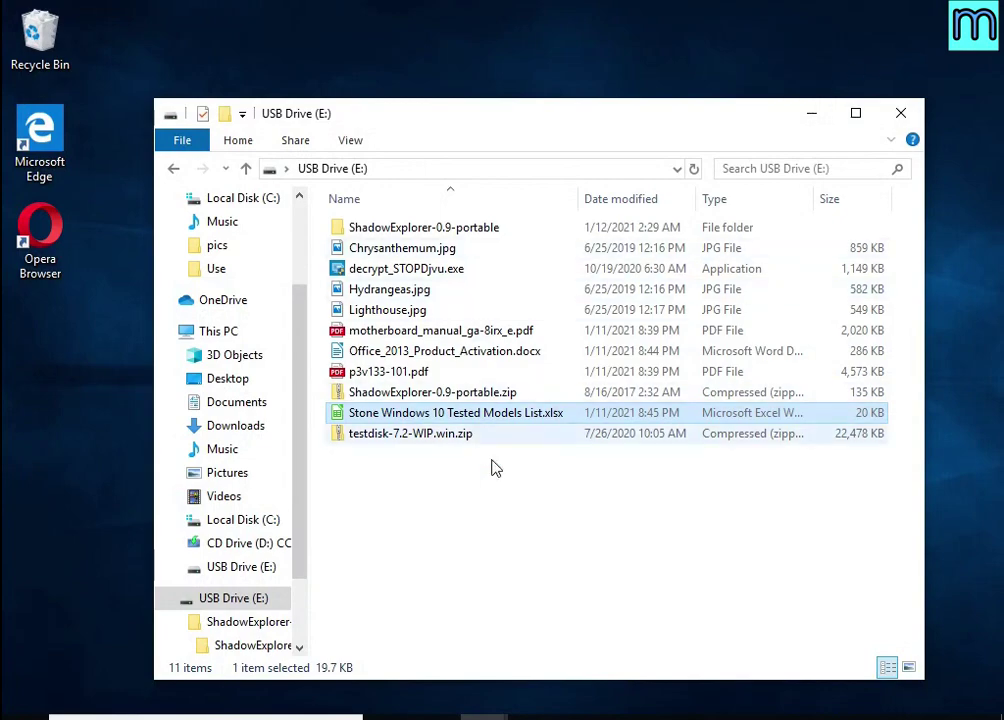
Extract testdisk-7.2-WIP.win.zip to its own folder on USB Drive (E:).
{"action": "left_click", "coordinate": [470, 482]}
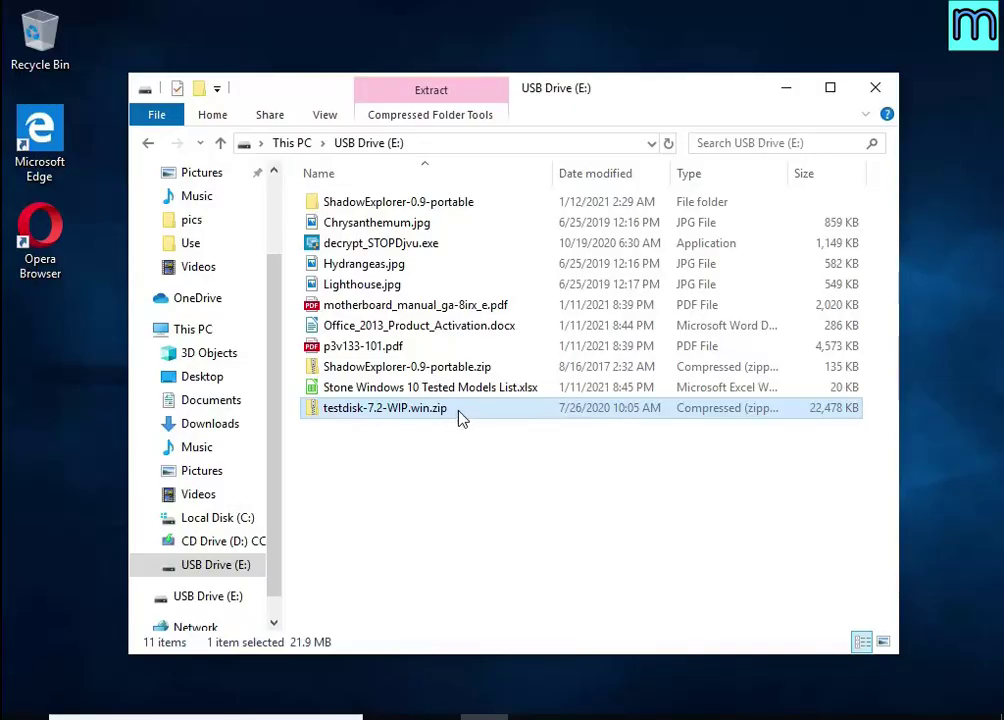
{"action": "right_click", "coordinate": [515, 412]}
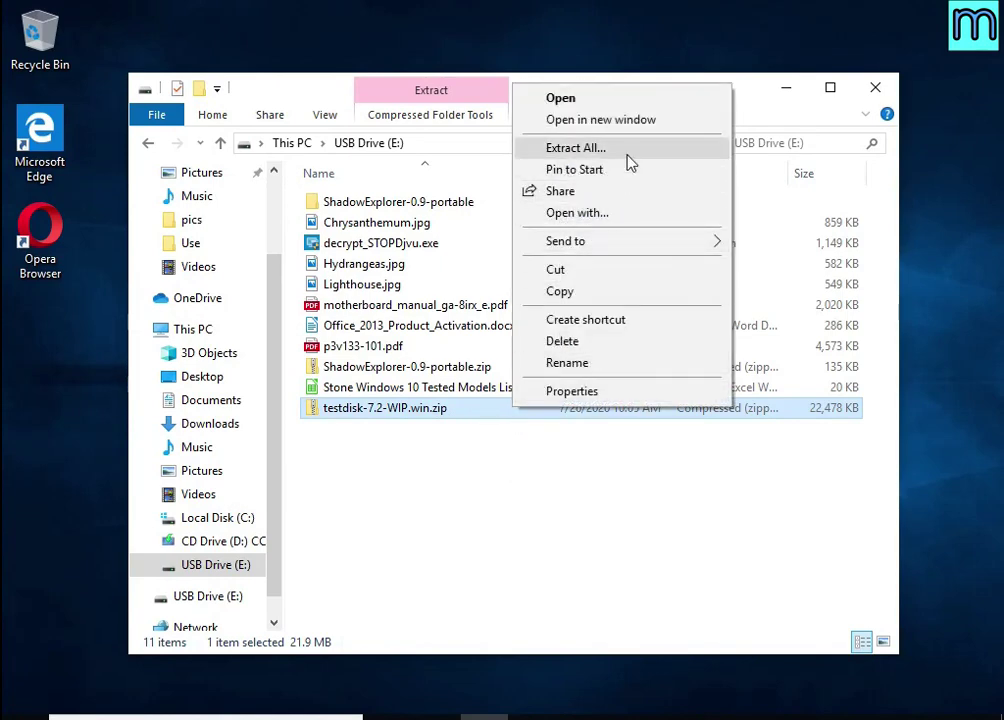
{"action": "left_click", "coordinate": [576, 148]}
{"action": "left_click", "coordinate": [692, 556]}
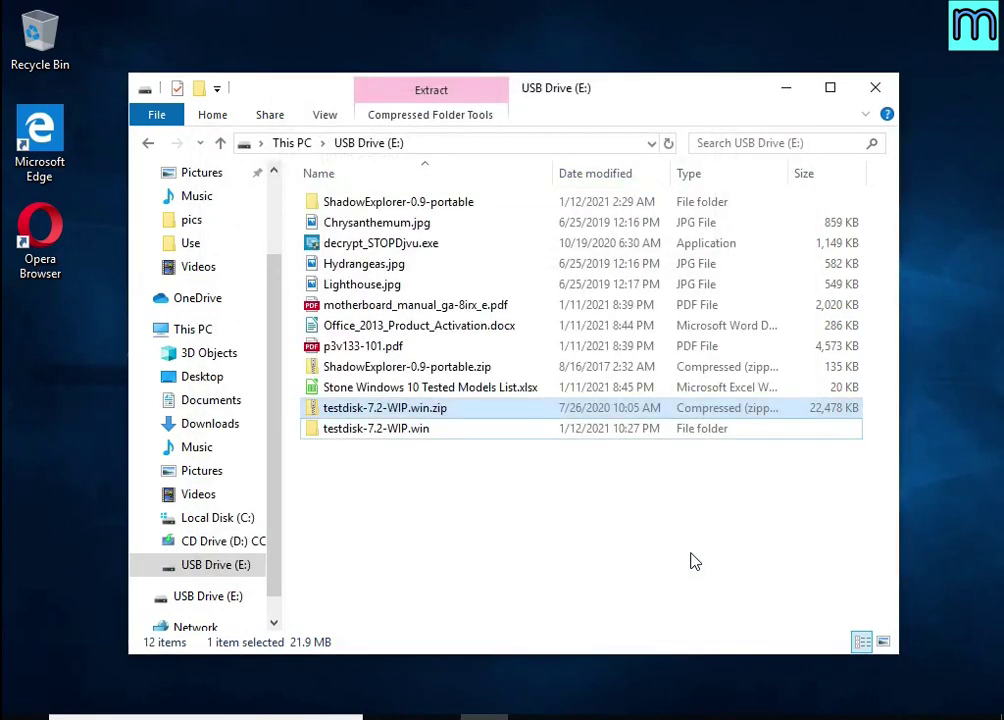
Run qphotorec_win.exe from the extracted testdisk-7.2-WIP folder and allow it to make changes to the device.
{"action": "left_click", "coordinate": [444, 430]}
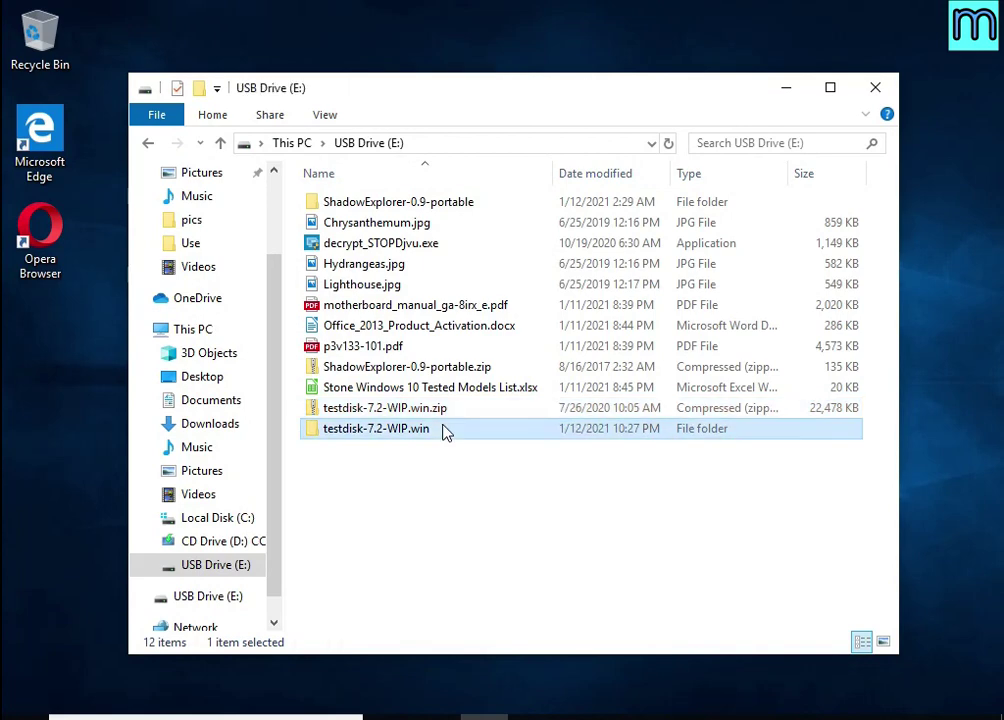
{"action": "double_click", "coordinate": [444, 430]}
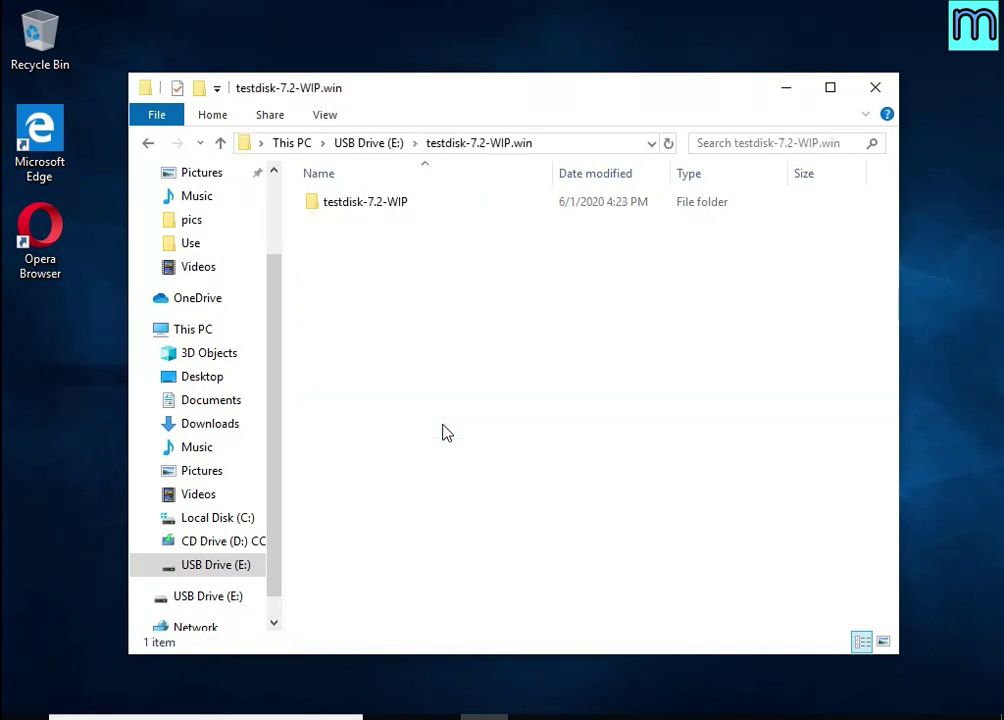
{"action": "double_click", "coordinate": [394, 206]}
{"action": "left_click", "coordinate": [394, 206]}
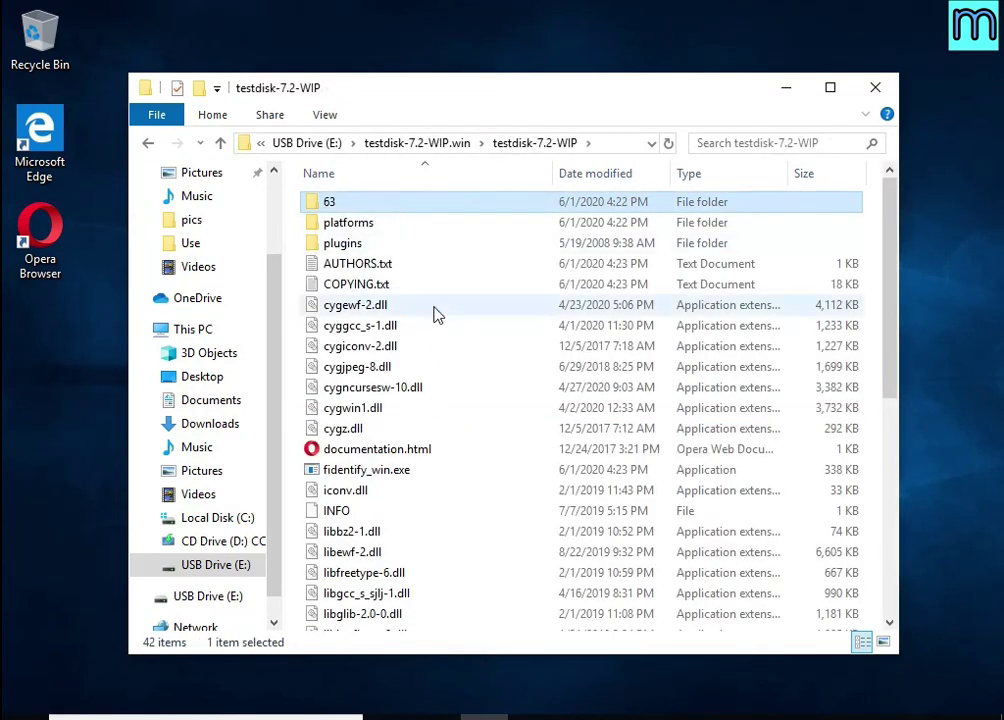
{"action": "scroll", "coordinate": [437, 315], "scroll_direction": "down", "scroll_amount": 7}
{"action": "left_click", "coordinate": [441, 436]}
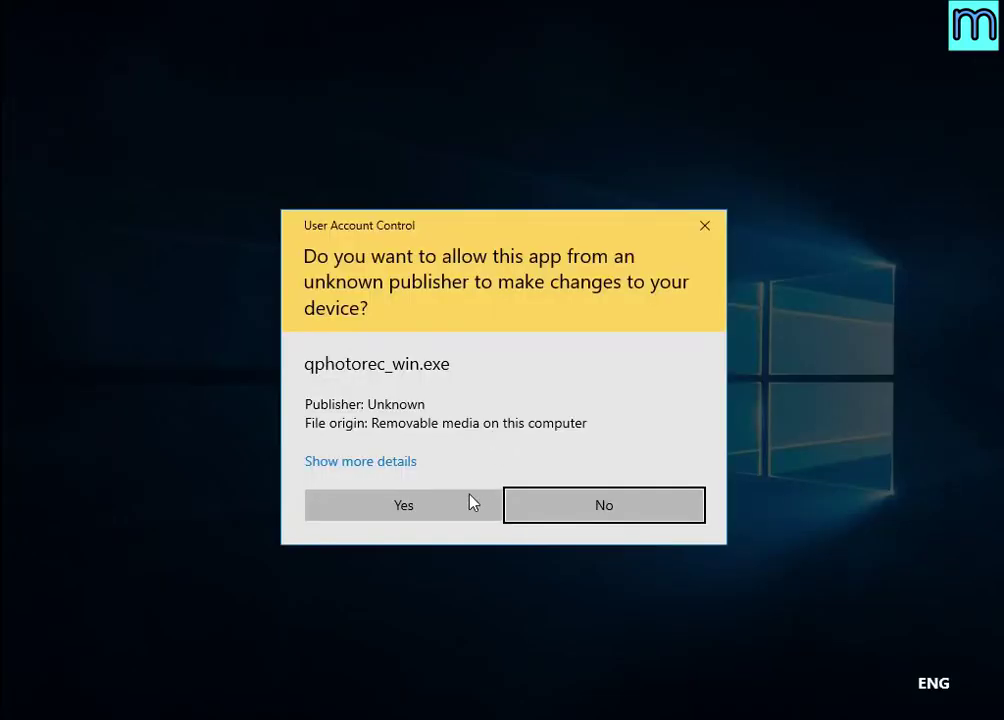
{"action": "left_click", "coordinate": [403, 504]}
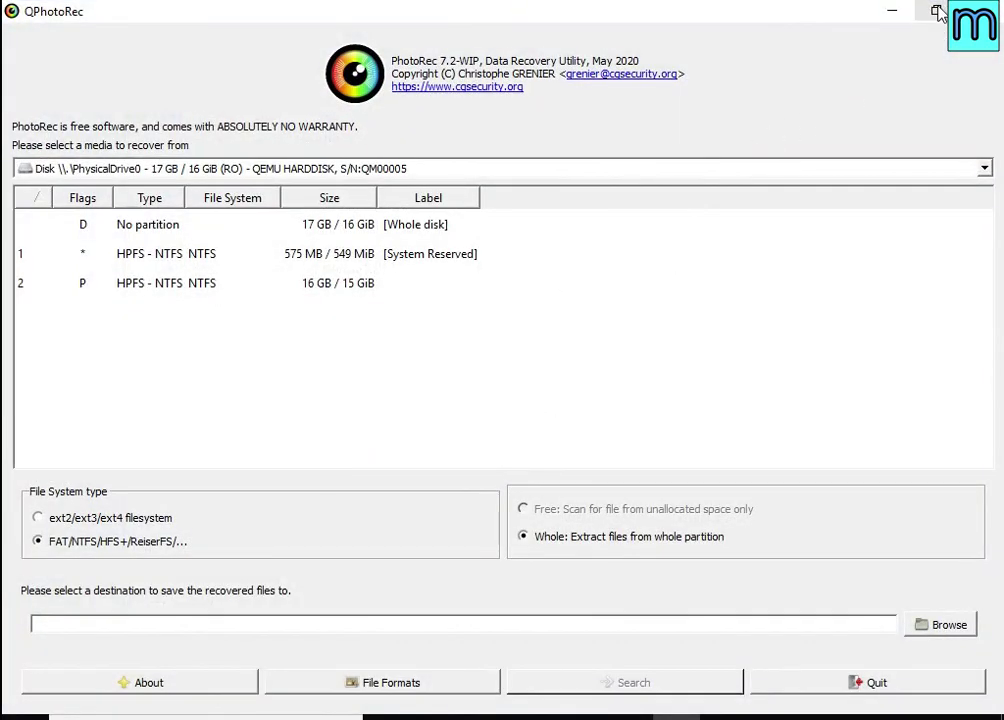
Restore QPhotoRec to a smaller window and select PhysicalDrive0 with its 16 GB NTFS partition 2 as the recovery source.
{"action": "left_click", "coordinate": [936, 11]}
{"action": "left_click", "coordinate": [789, 94]}
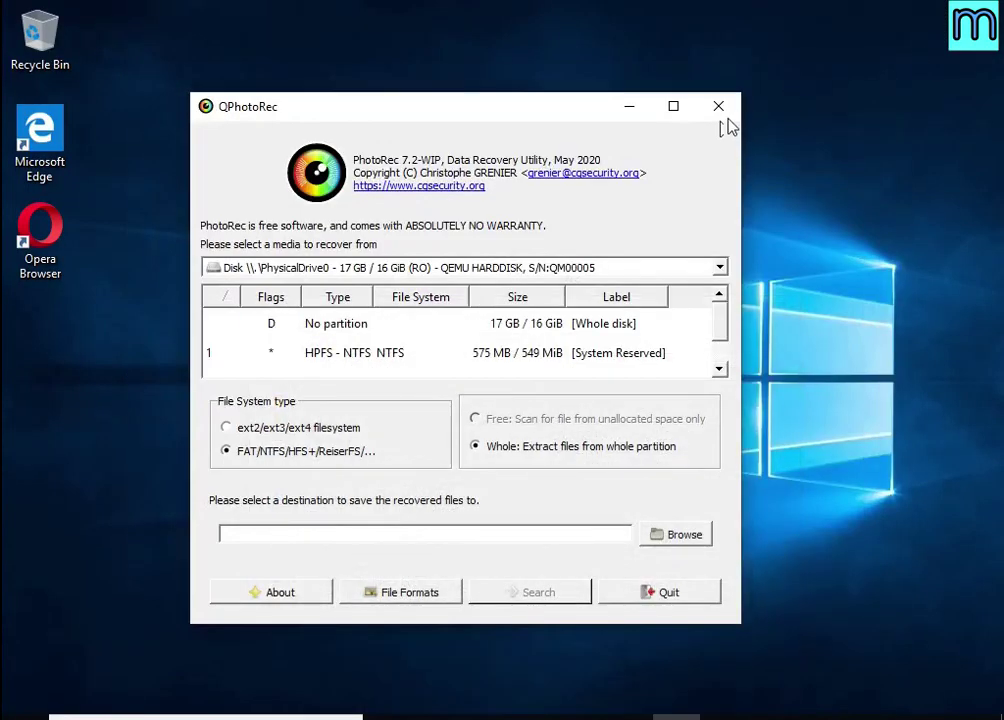
{"action": "left_click_drag", "start_coordinate": [521, 122], "coordinate": [537, 121]}
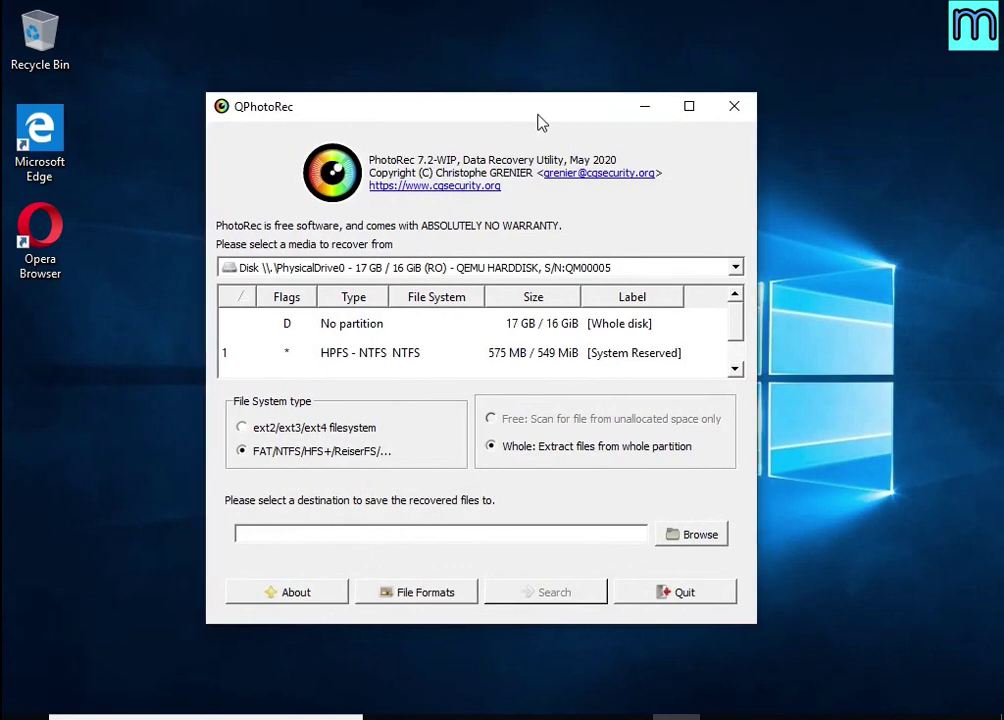
{"action": "left_click", "coordinate": [464, 268]}
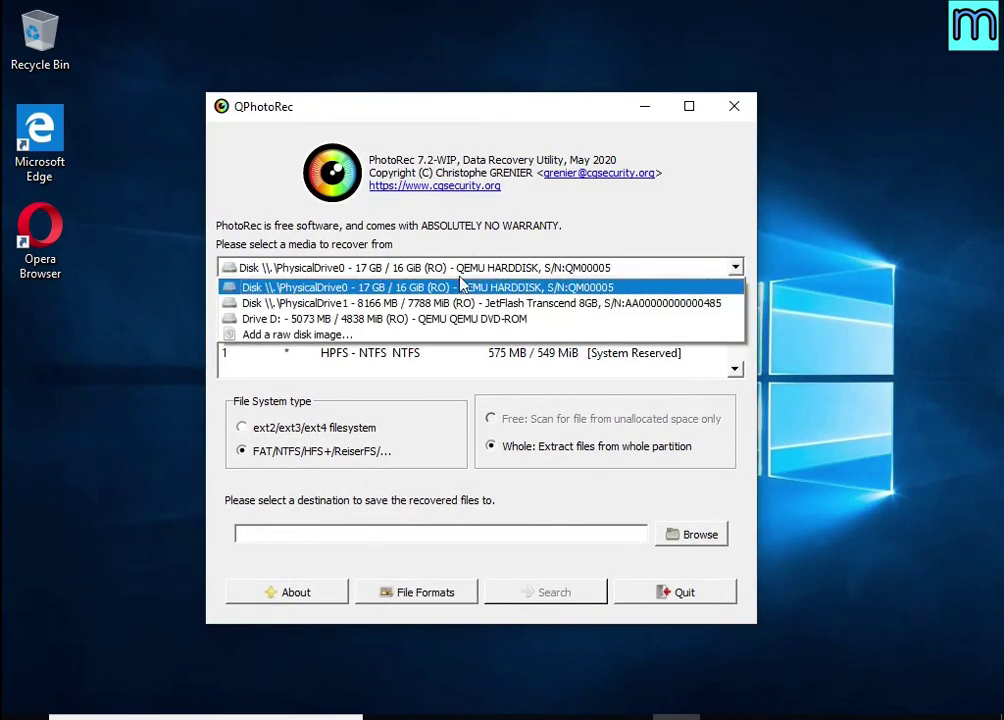
{"action": "left_click", "coordinate": [465, 287]}
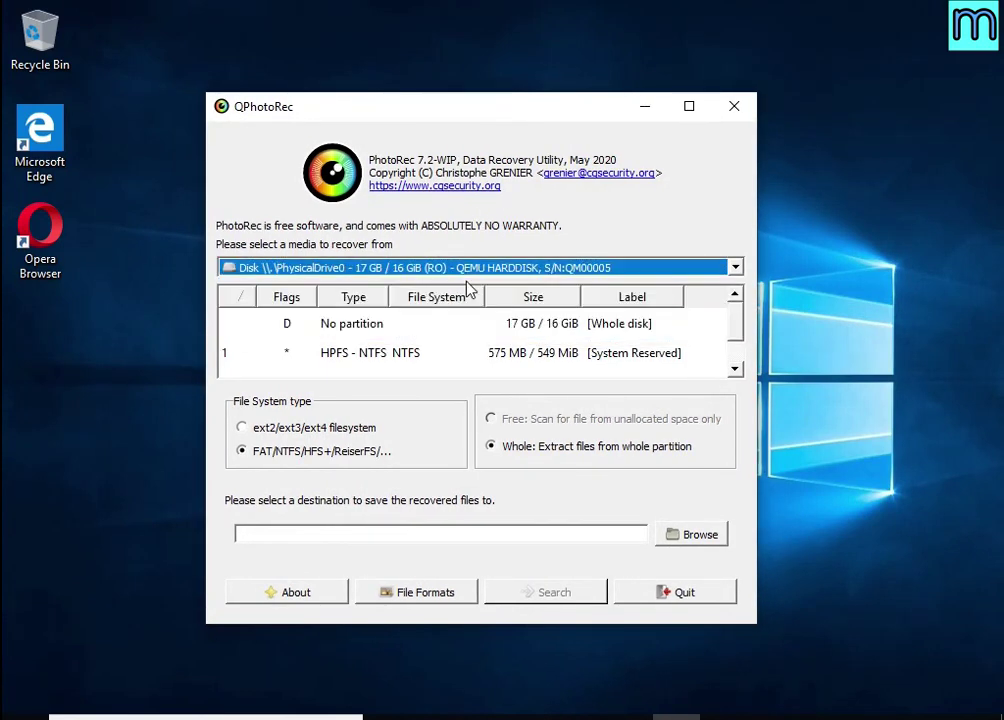
{"action": "left_click", "coordinate": [465, 338]}
{"action": "scroll", "coordinate": [468, 339], "scroll_direction": "down", "scroll_amount": 1}
{"action": "left_click", "coordinate": [484, 372]}
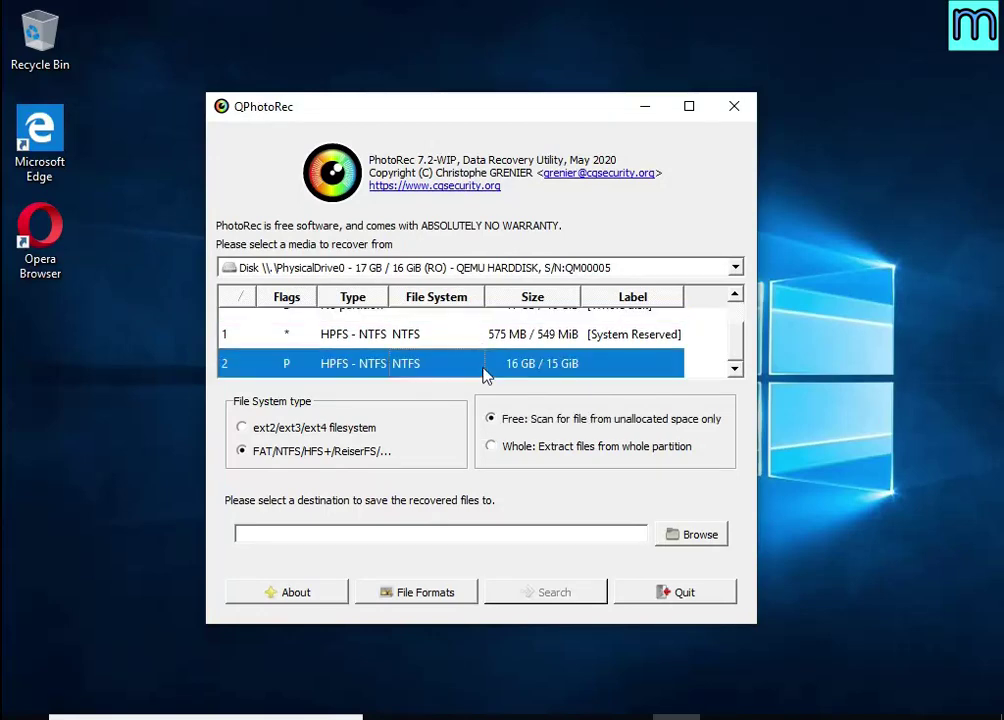
Deselect all recoverable file formats and enable only the doc Microsoft Office Document format.
{"action": "left_click", "coordinate": [417, 592]}
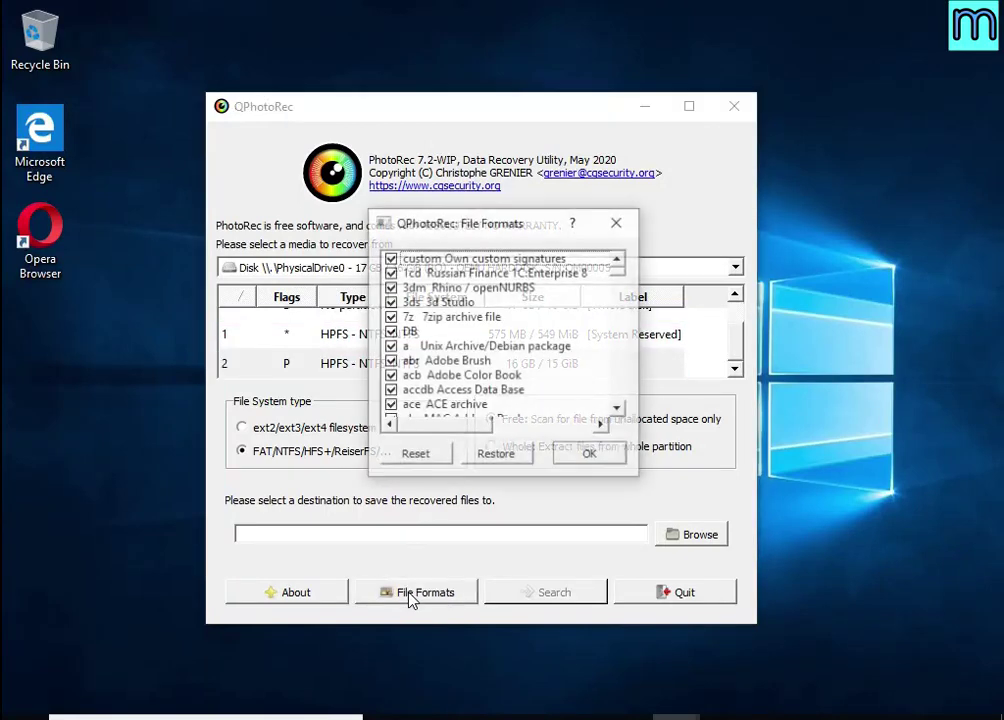
{"action": "left_click", "coordinate": [416, 456]}
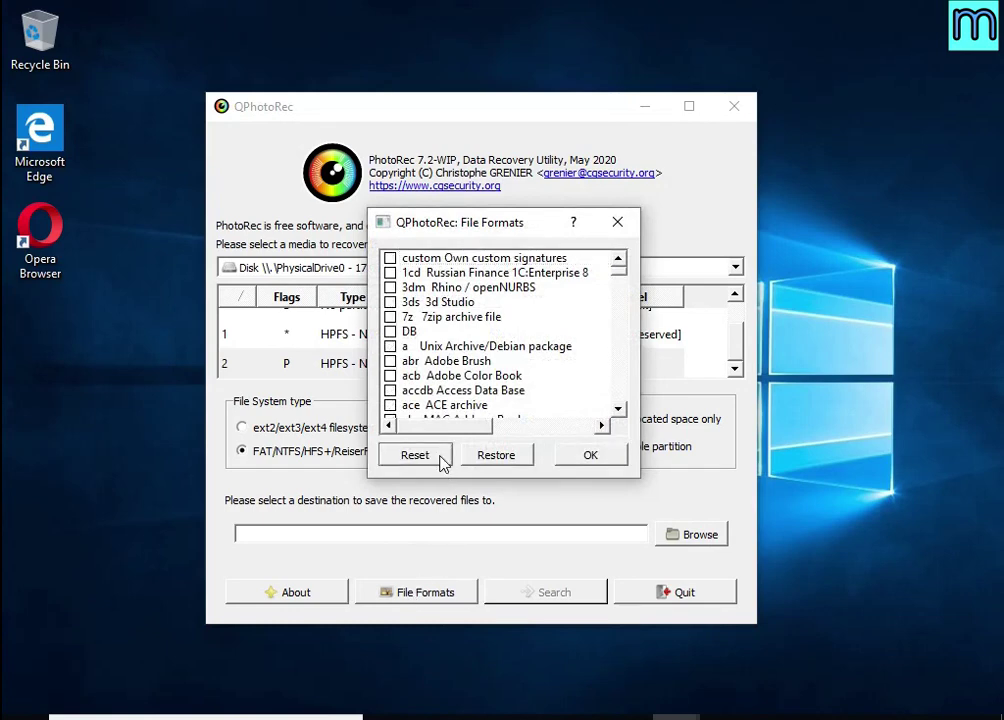
{"action": "scroll", "coordinate": [481, 338], "scroll_direction": "down", "scroll_amount": 10}
{"action": "scroll", "coordinate": [481, 338], "scroll_direction": "down", "scroll_amount": 15}
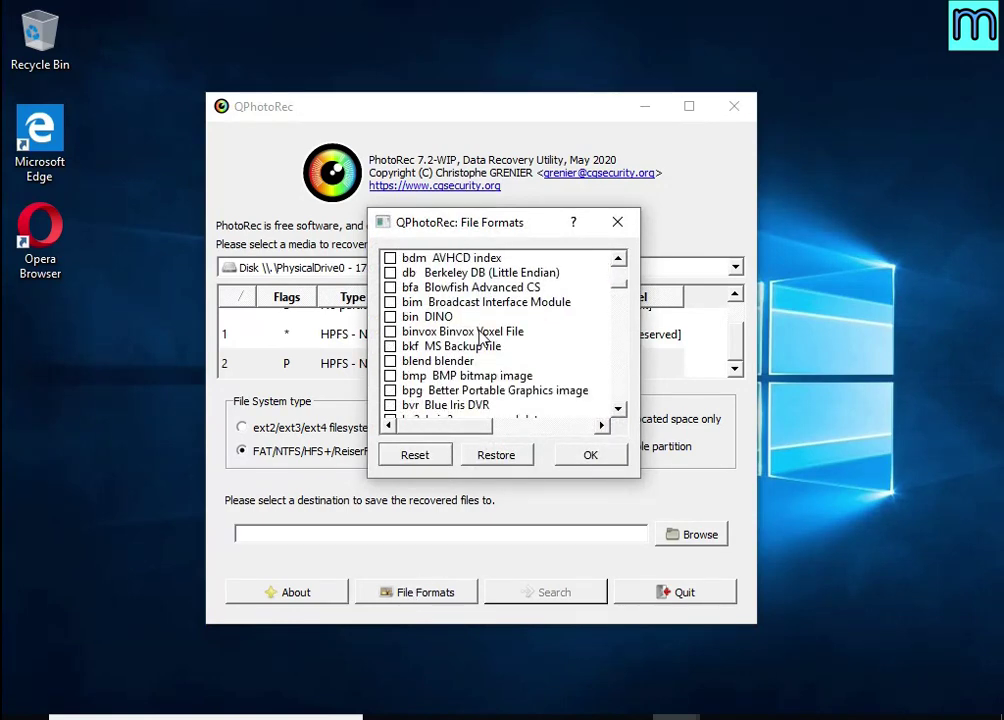
{"action": "scroll", "coordinate": [481, 338], "scroll_direction": "down", "scroll_amount": 2}
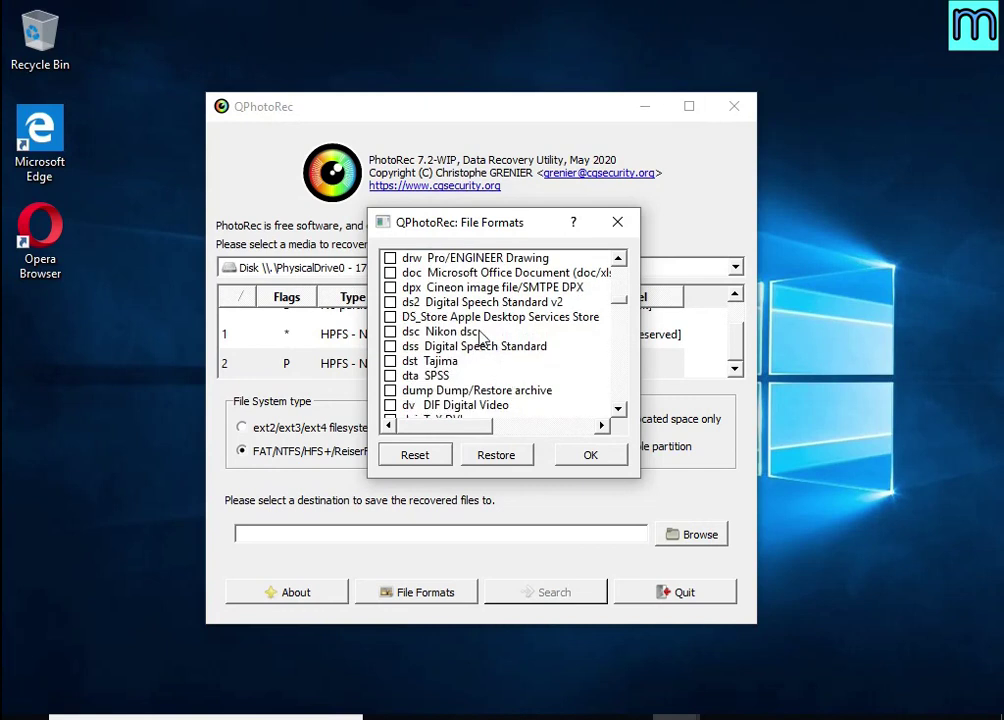
{"action": "left_click", "coordinate": [390, 273]}
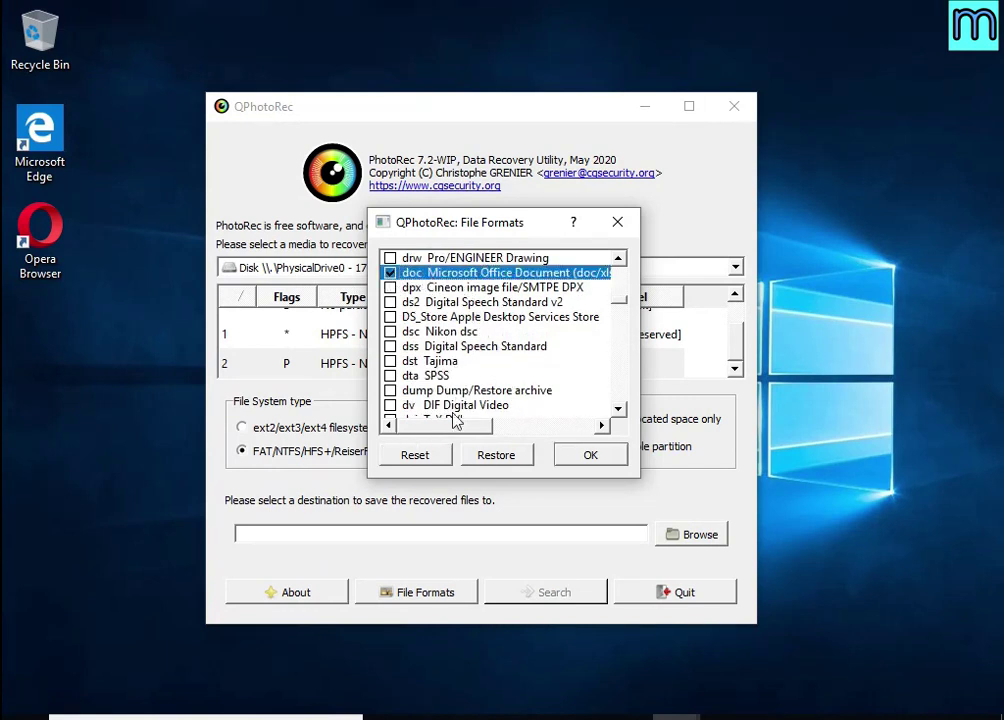
{"action": "left_click_drag", "start_coordinate": [459, 424], "coordinate": [497, 417]}
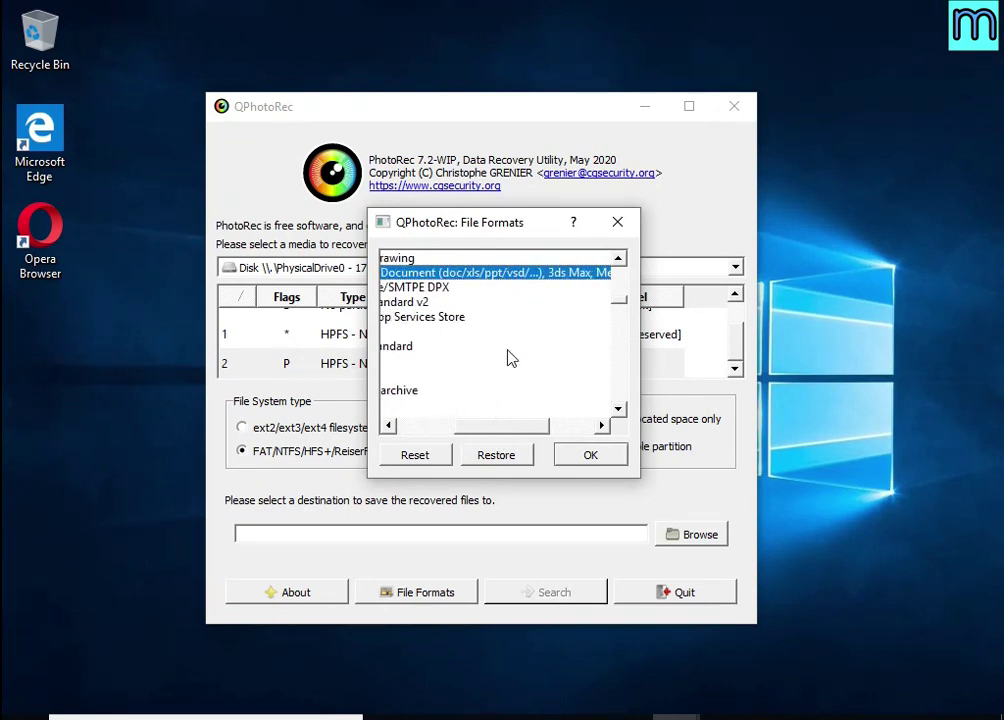
{"action": "left_click_drag", "start_coordinate": [505, 423], "coordinate": [420, 412]}
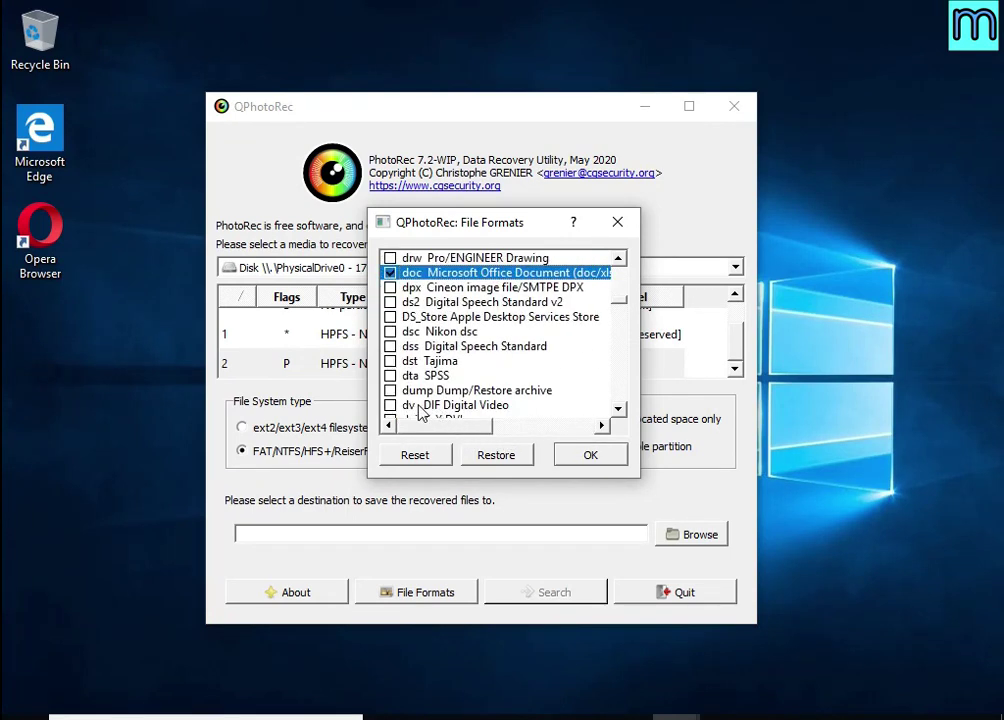
Enable the jpg JPG picture and pdf Portable Document Format types for recovery.
{"action": "scroll", "coordinate": [440, 368], "scroll_direction": "down", "scroll_amount": 20}
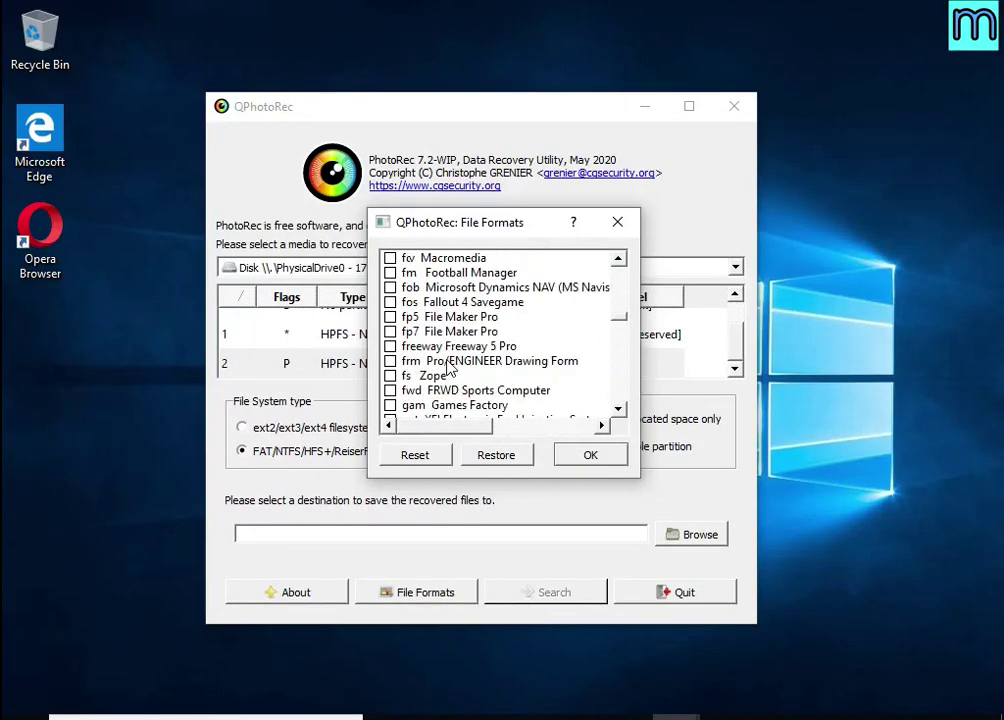
{"action": "scroll", "coordinate": [448, 368], "scroll_direction": "down", "scroll_amount": 15}
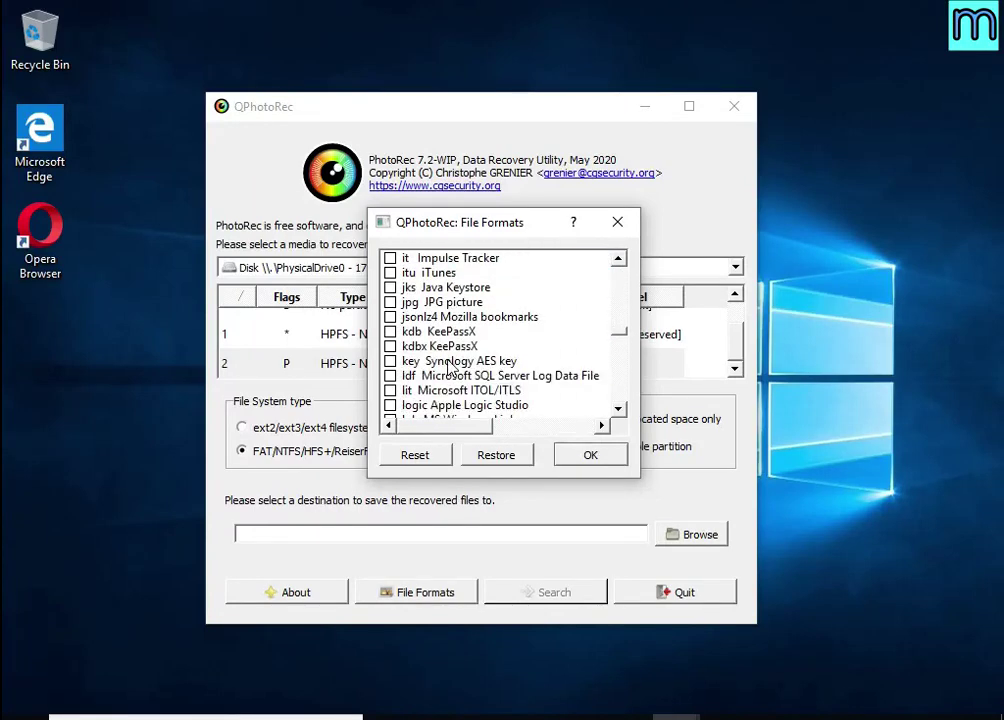
{"action": "left_click", "coordinate": [390, 303]}
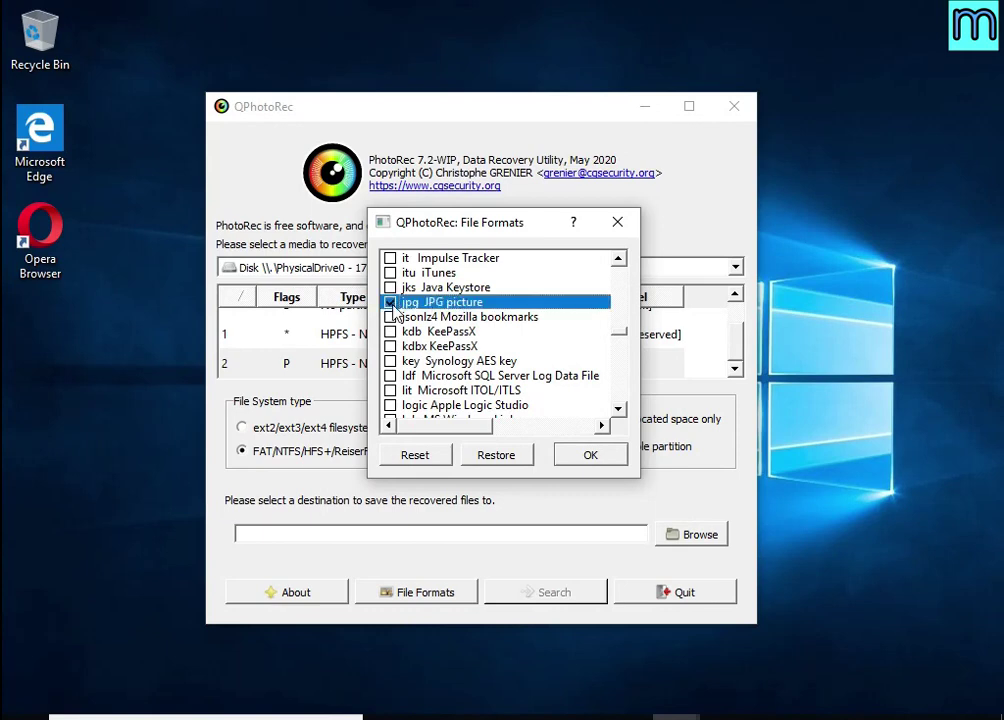
{"action": "scroll", "coordinate": [500, 364], "scroll_direction": "down", "scroll_amount": 20}
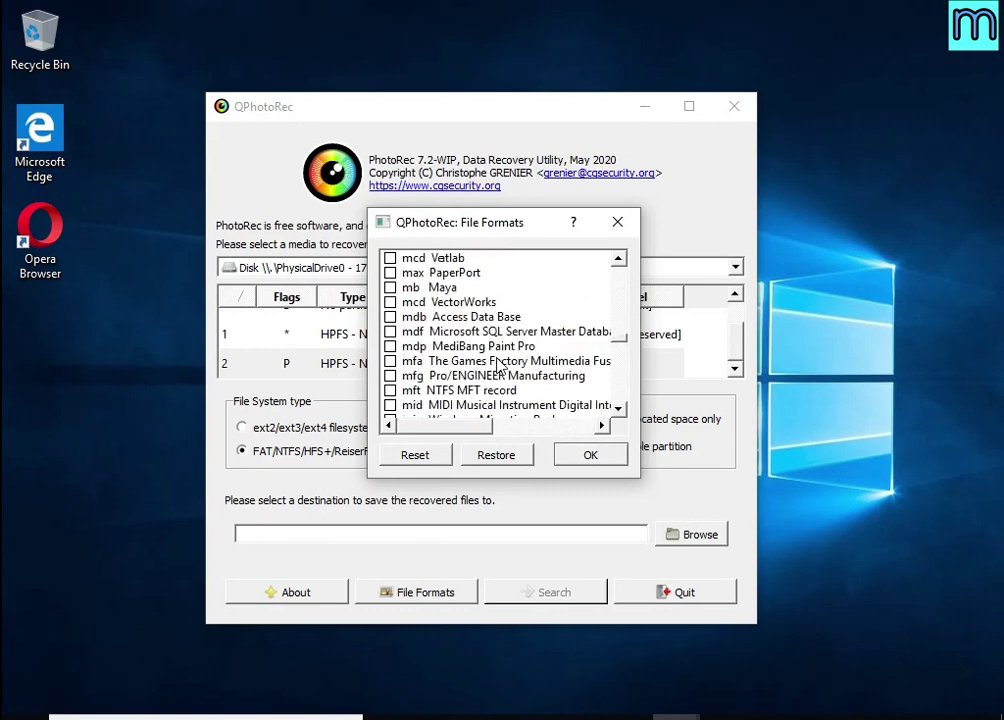
{"action": "scroll", "coordinate": [500, 366], "scroll_direction": "down", "scroll_amount": 2}
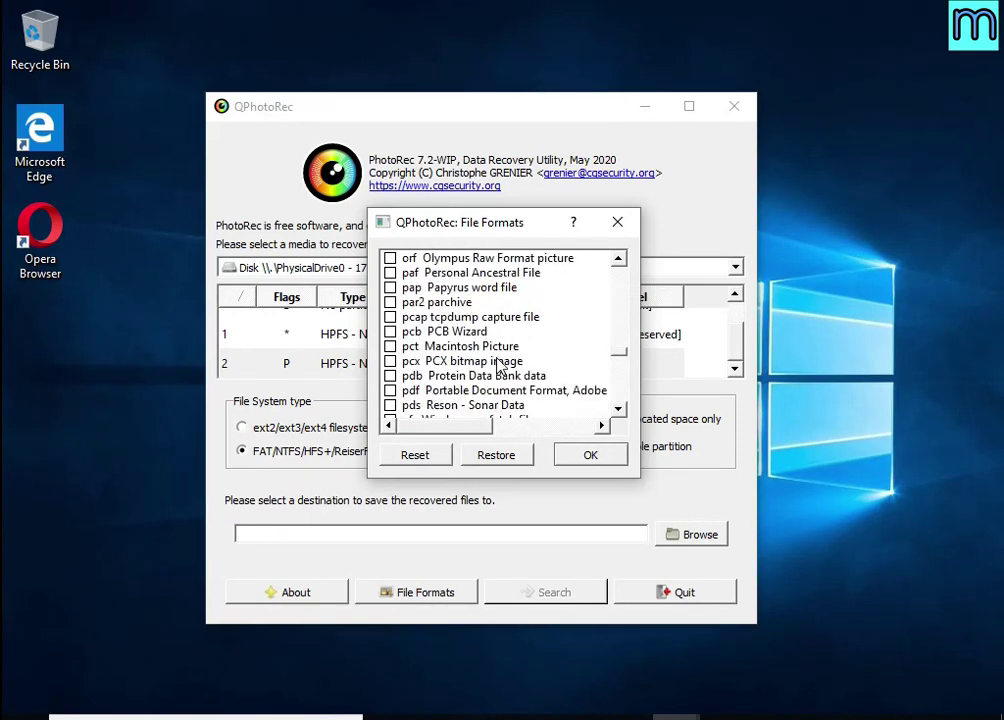
{"action": "left_click", "coordinate": [391, 346]}
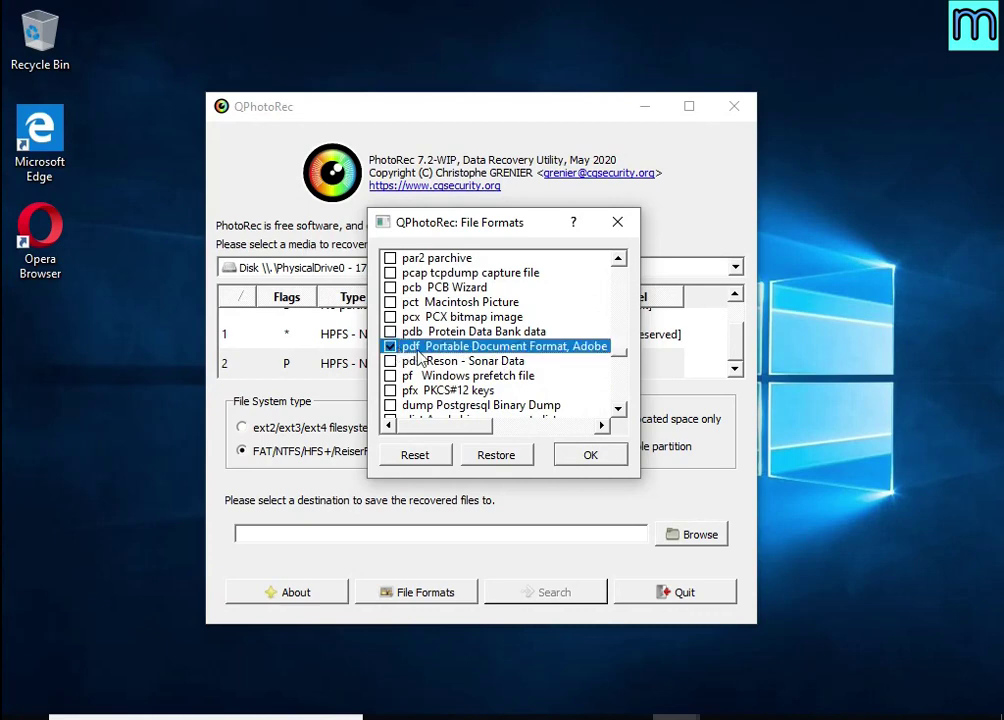
Enable the zip archive format, which includes OpenOffice and MSOffice 2007 files, and accept the file format selection.
{"action": "mouse_move", "coordinate": [446, 430]}
{"action": "left_mouse_down"}
{"action": "mouse_move", "coordinate": [480, 444]}
{"action": "mouse_move", "coordinate": [450, 432]}
{"action": "left_mouse_up"}
{"action": "scroll", "coordinate": [460, 390], "scroll_direction": "down", "scroll_amount": 8}
{"action": "scroll", "coordinate": [460, 388], "scroll_direction": "down", "scroll_amount": 20}
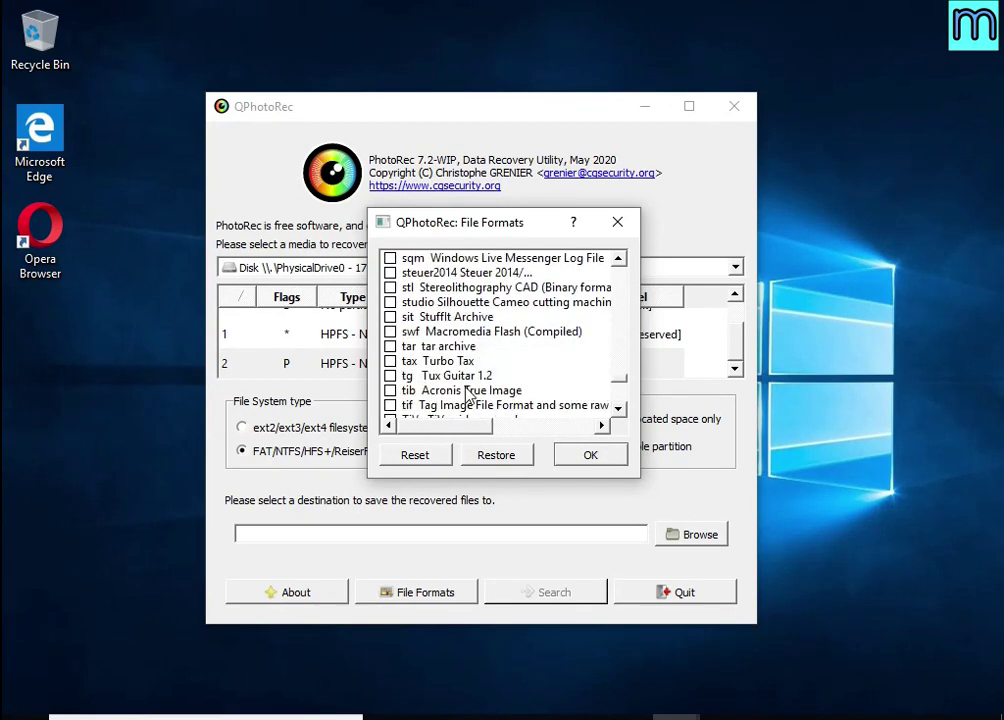
{"action": "scroll", "coordinate": [467, 395], "scroll_direction": "down", "scroll_amount": 6}
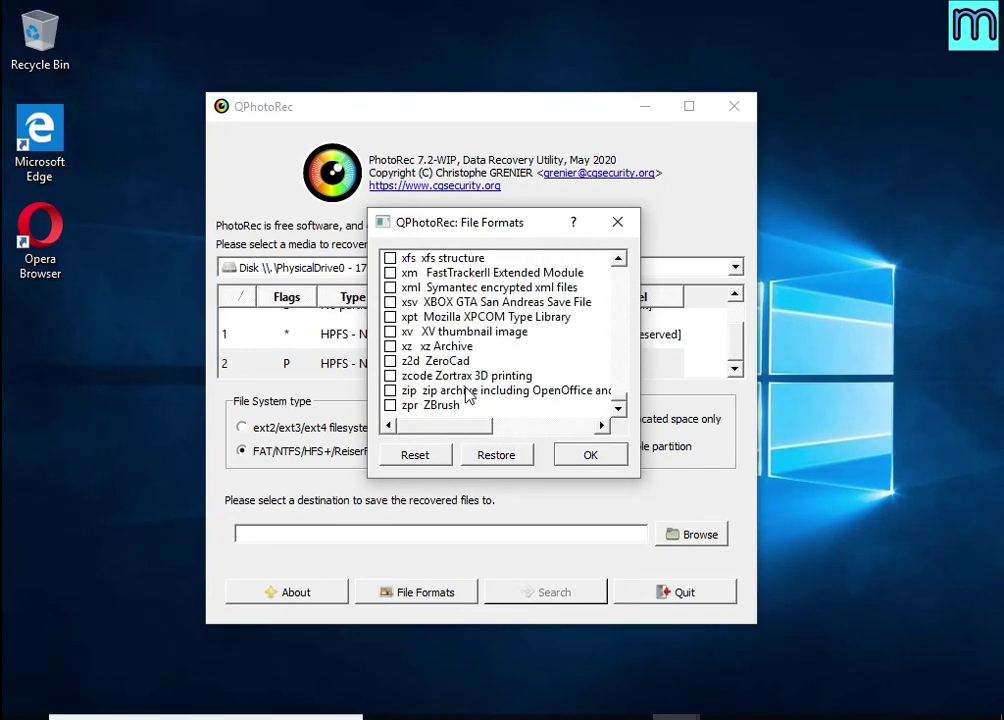
{"action": "left_click", "coordinate": [401, 391]}
{"action": "mouse_move", "coordinate": [425, 425]}
{"action": "left_mouse_down"}
{"action": "mouse_move", "coordinate": [487, 447]}
{"action": "mouse_move", "coordinate": [435, 418]}
{"action": "left_mouse_up"}
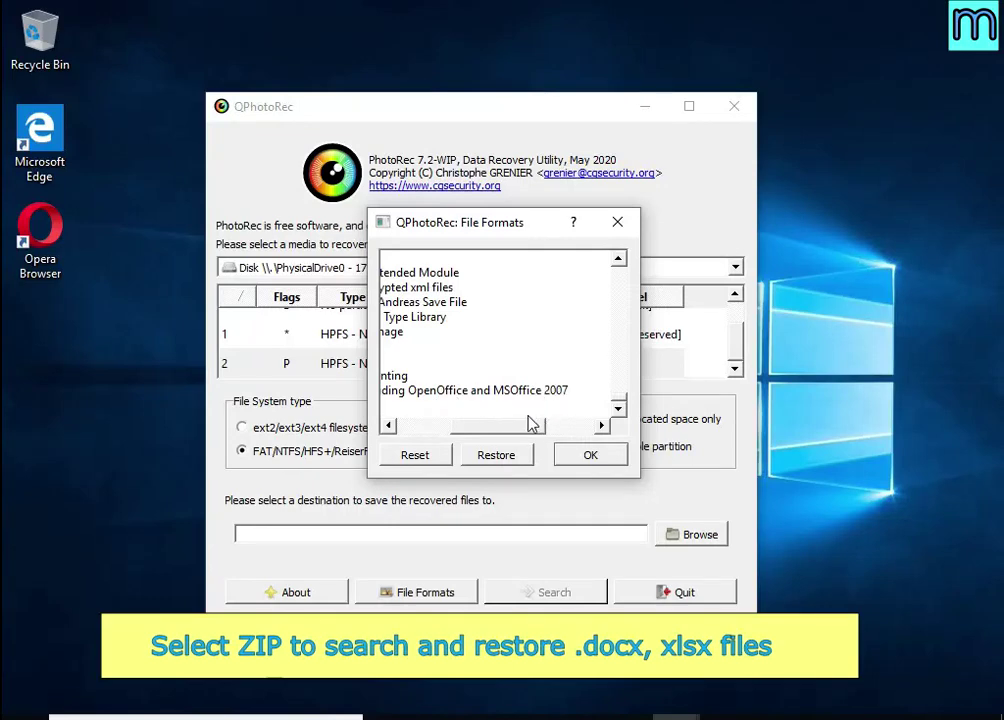
{"action": "left_click_drag", "start_coordinate": [531, 421], "coordinate": [428, 445]}
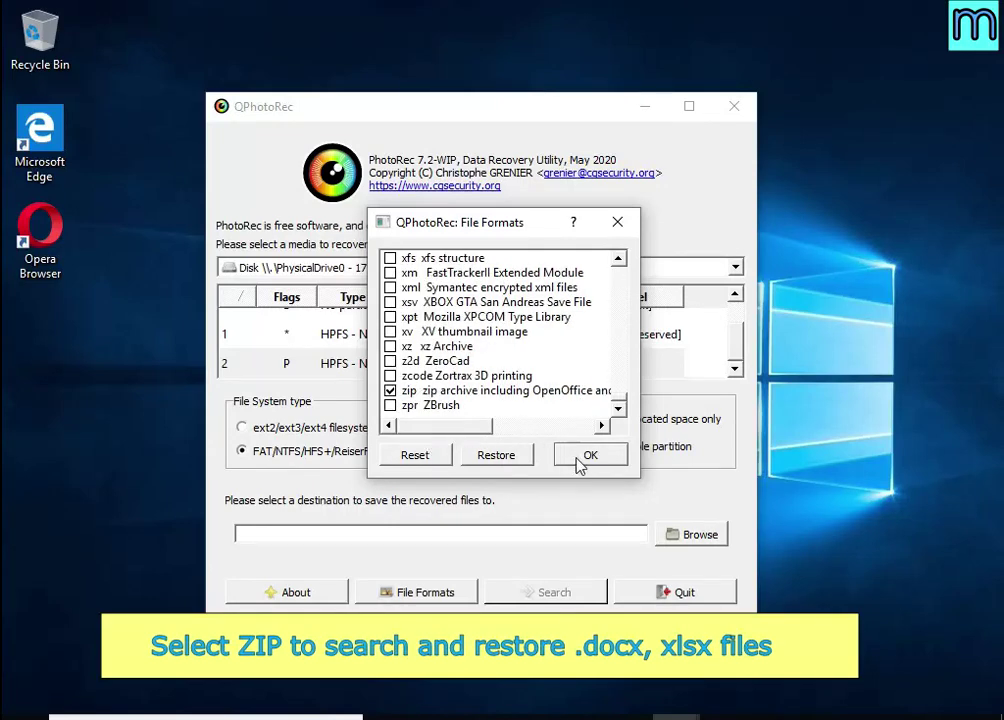
{"action": "left_click", "coordinate": [585, 456]}
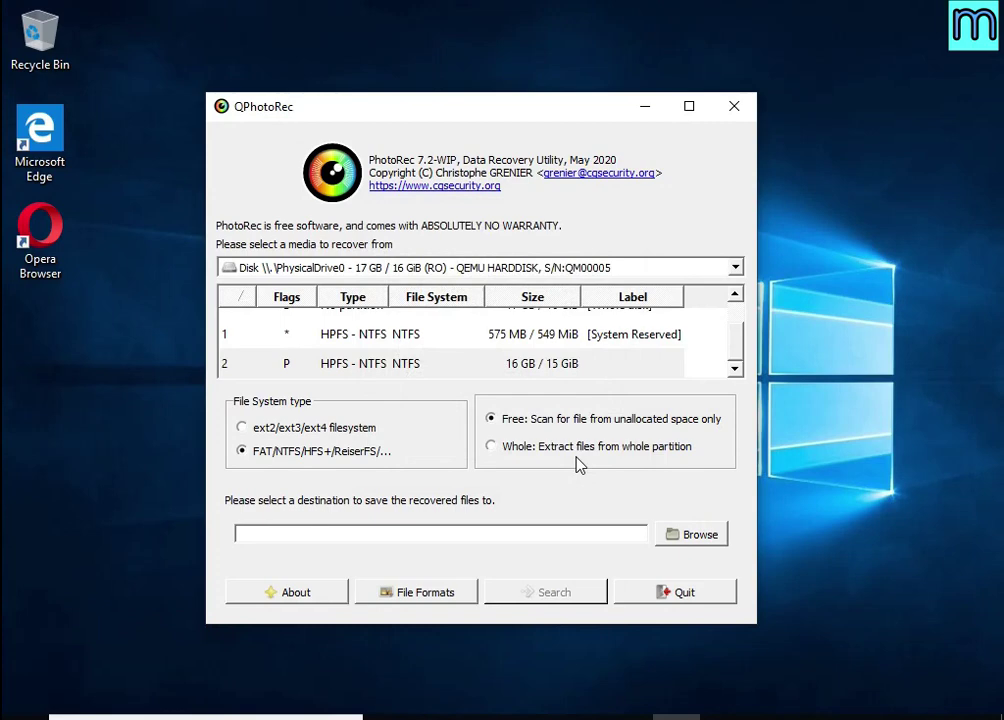
Set USB Drive (E:) as the destination for recovered files, run the search to completion, and quit QPhotoRec.
{"action": "left_click", "coordinate": [688, 545]}
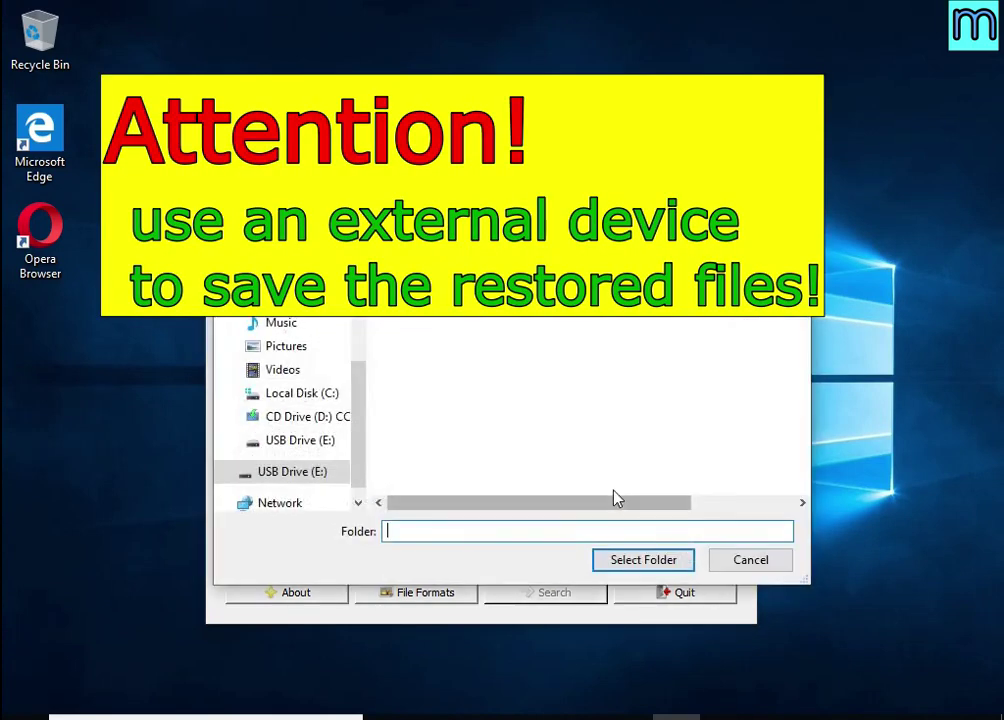
{"action": "left_click", "coordinate": [335, 481]}
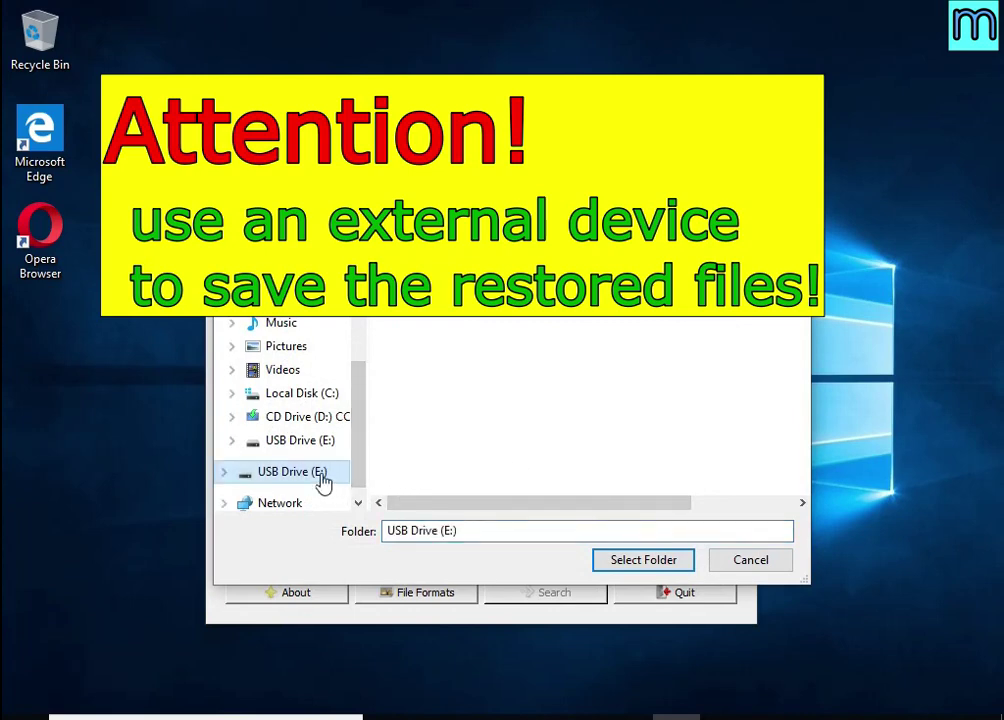
{"action": "left_click", "coordinate": [643, 560]}
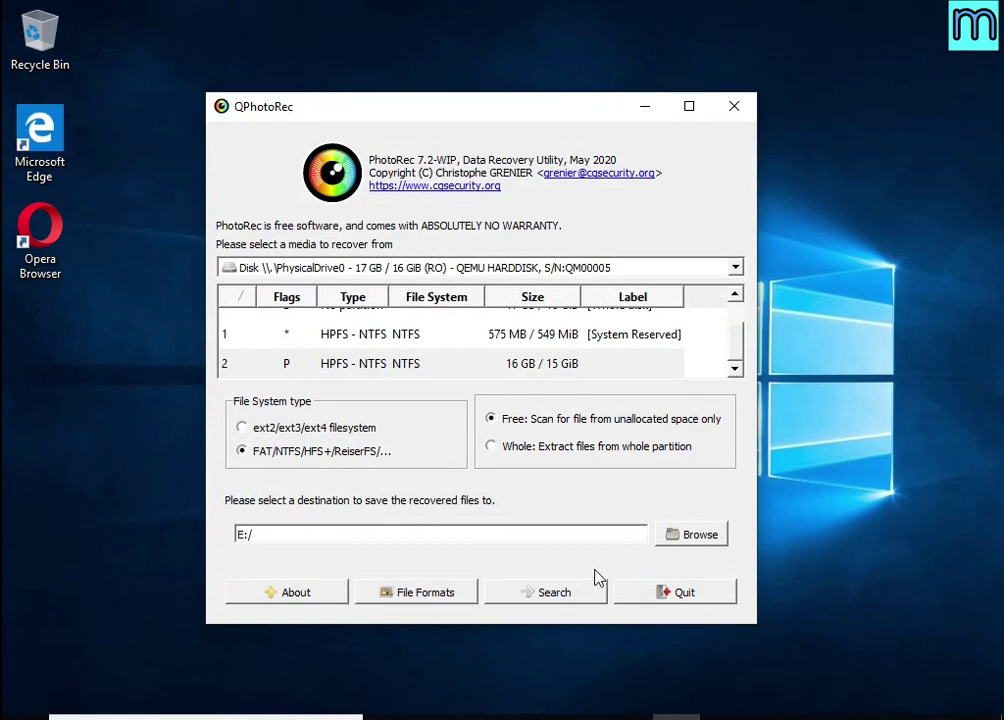
{"action": "left_click", "coordinate": [550, 594]}
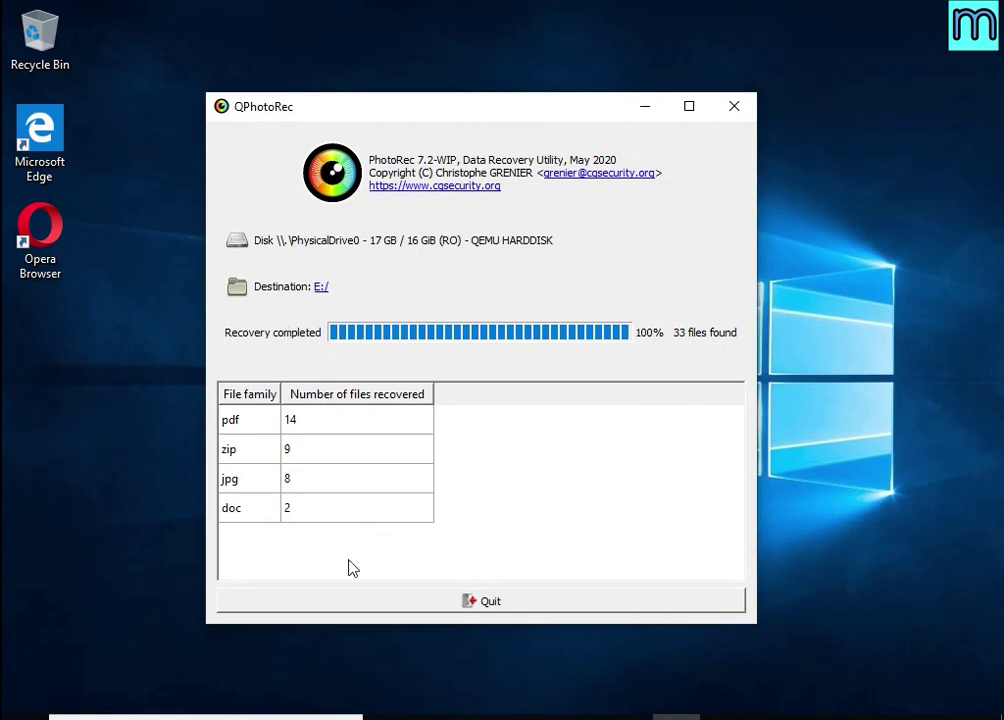
{"action": "left_click", "coordinate": [481, 601]}
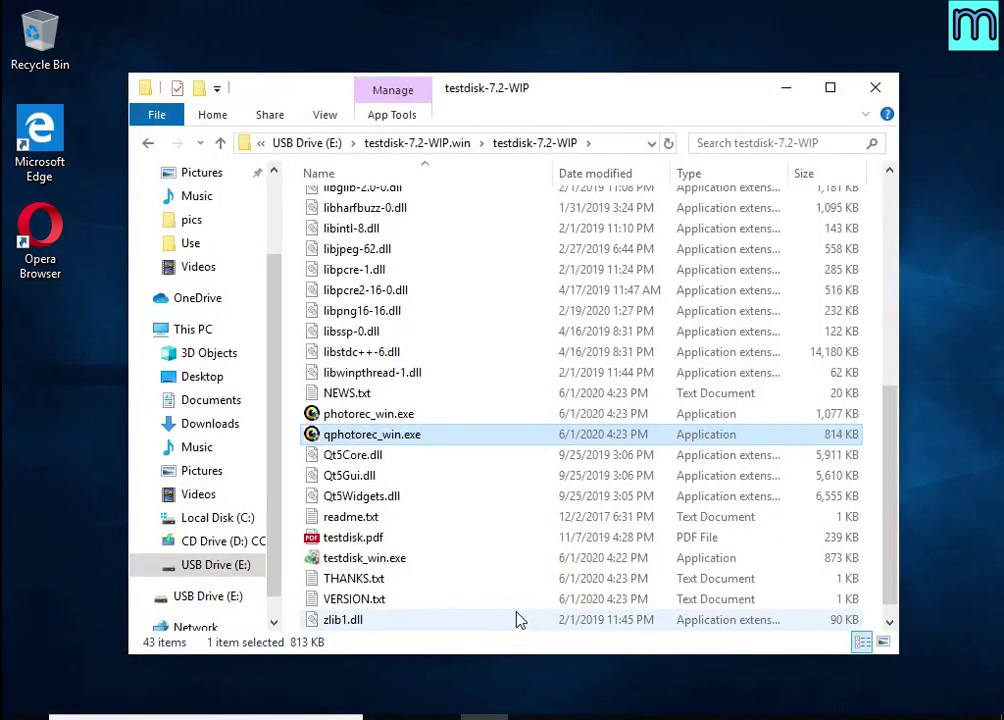
Open the recup_dir.1 folder on USB Drive (E:) and sort its files by size, largest first.
{"action": "left_click", "coordinate": [369, 143]}
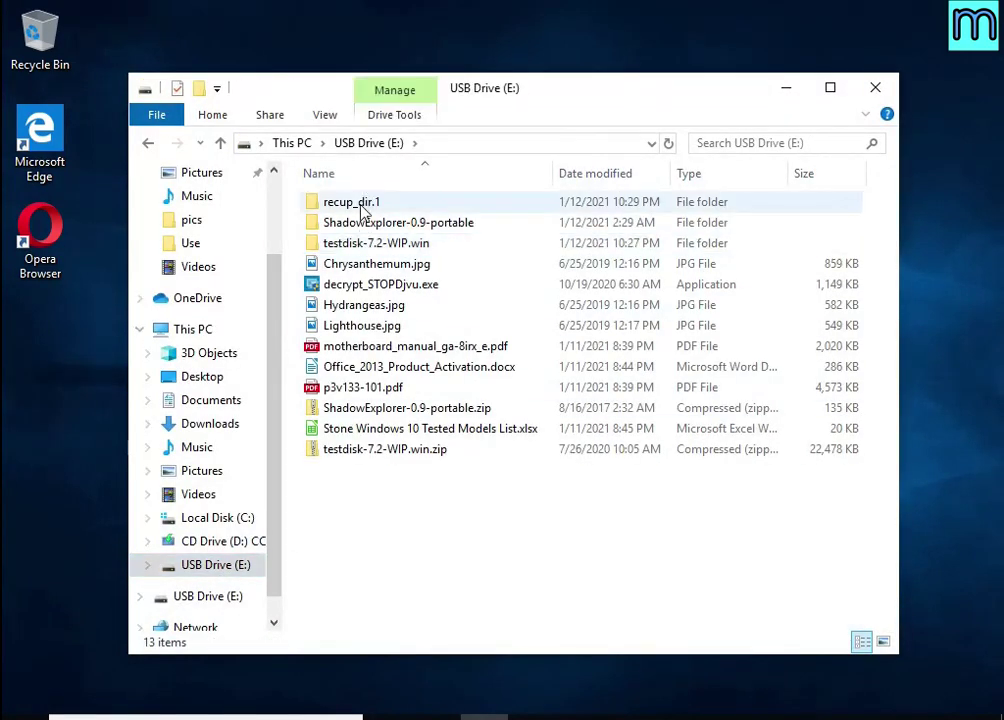
{"action": "double_click", "coordinate": [466, 217]}
{"action": "left_click", "coordinate": [425, 182]}
{"action": "left_click", "coordinate": [425, 181]}
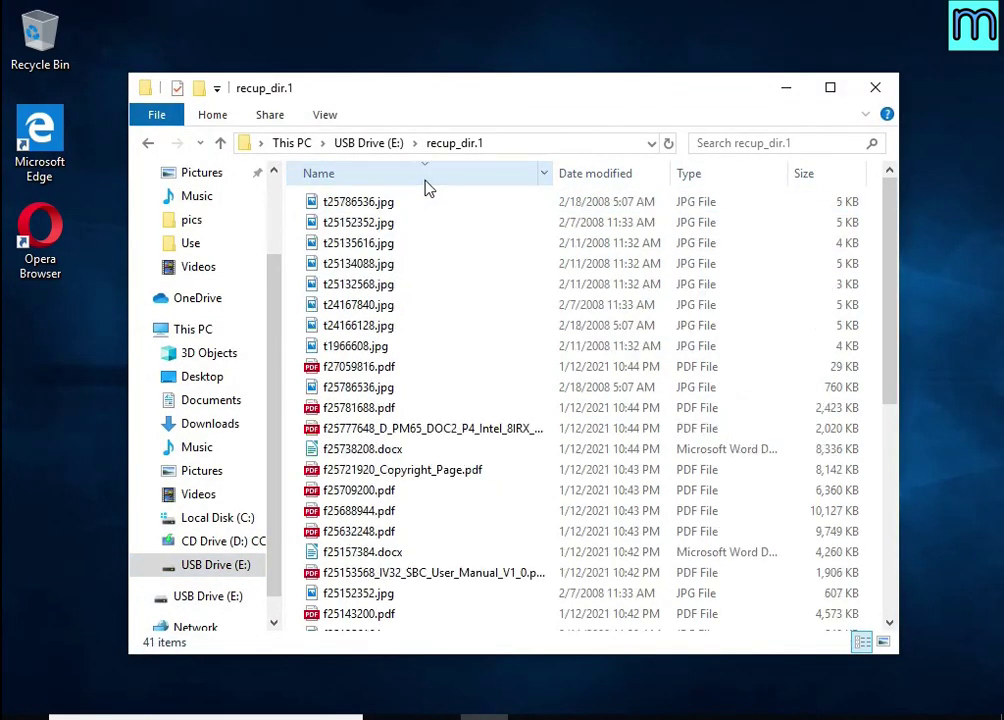
{"action": "left_click", "coordinate": [746, 186]}
{"action": "left_click", "coordinate": [746, 186]}
{"action": "left_click", "coordinate": [838, 183]}
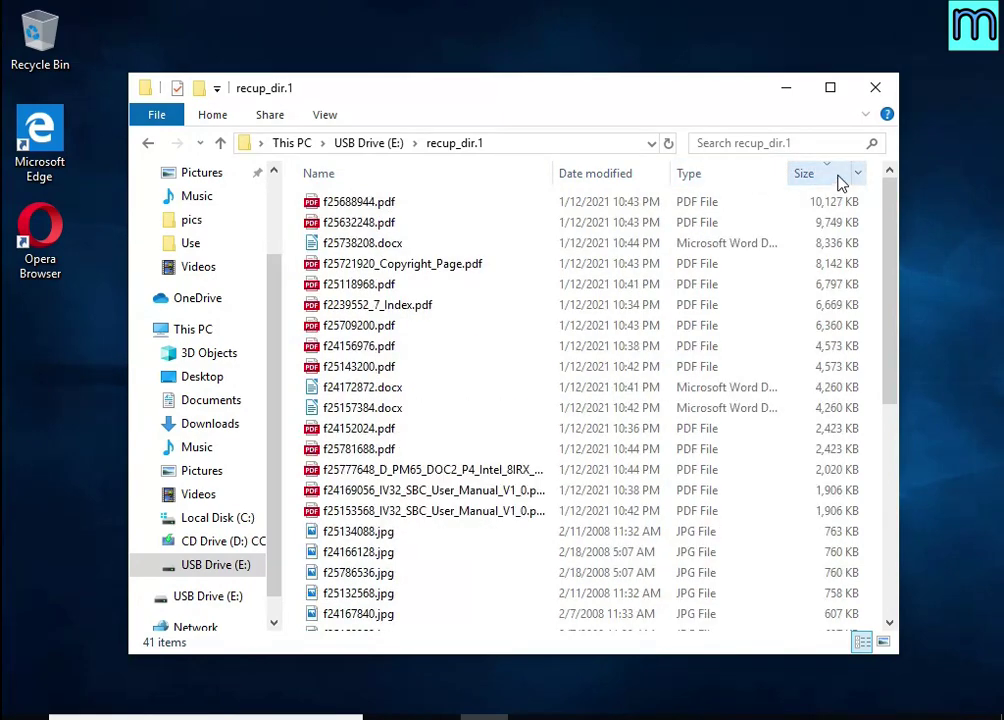
Open and look through the recovered f25688944.pdf and f24172872.docx, closing each after viewing.
{"action": "double_click", "coordinate": [440, 202]}
{"action": "scroll", "coordinate": [625, 396], "scroll_direction": "down", "scroll_amount": 5}
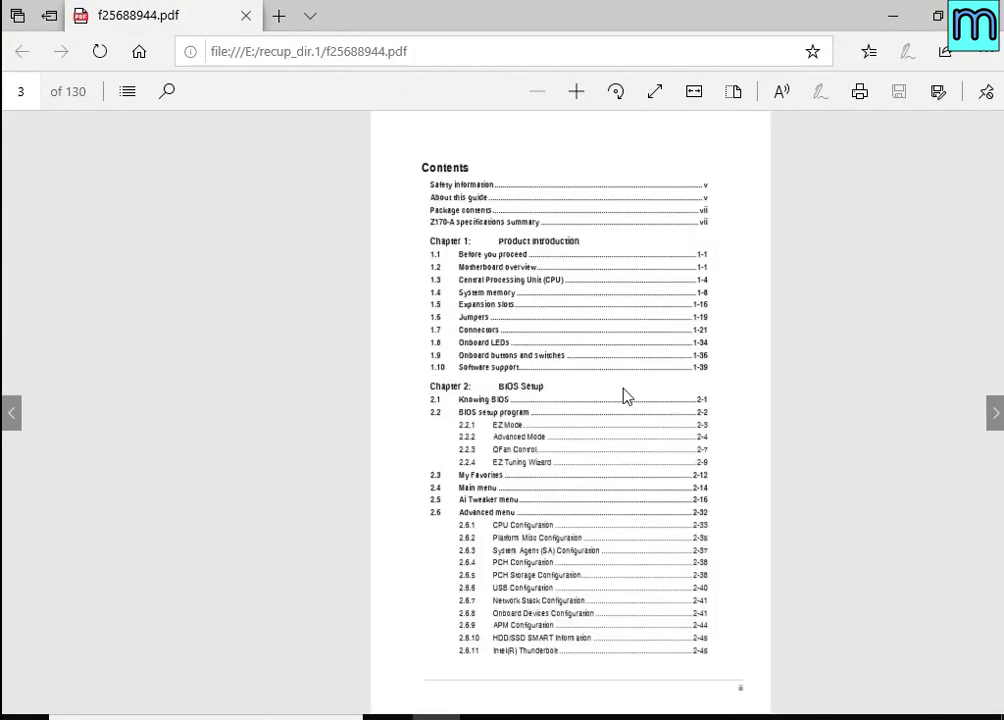
{"action": "left_click", "coordinate": [988, 15]}
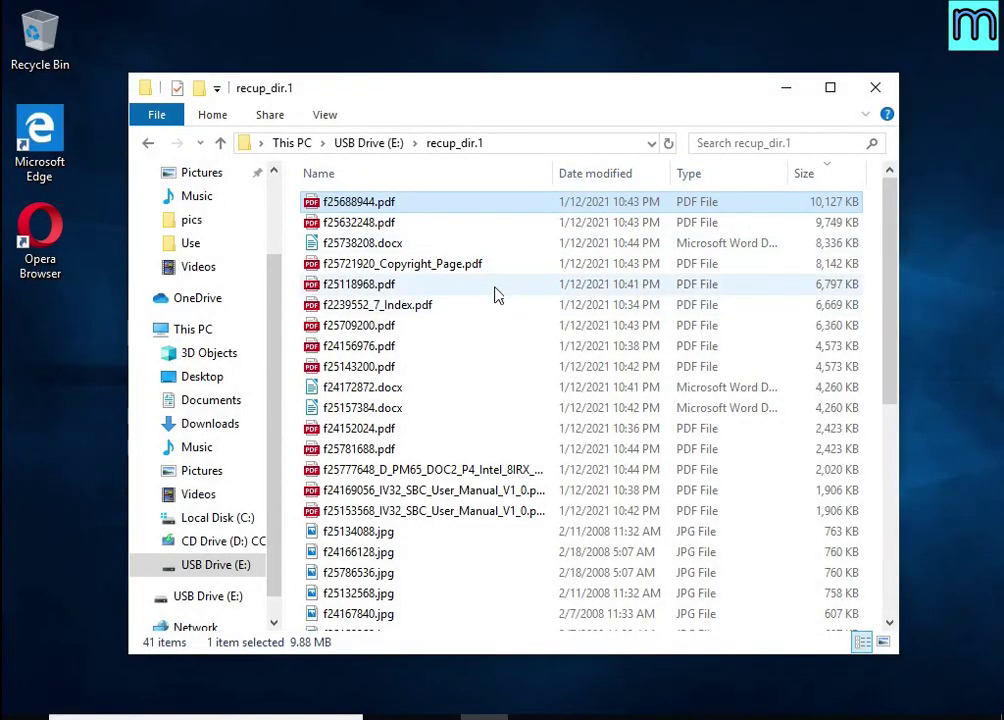
{"action": "double_click", "coordinate": [468, 389]}
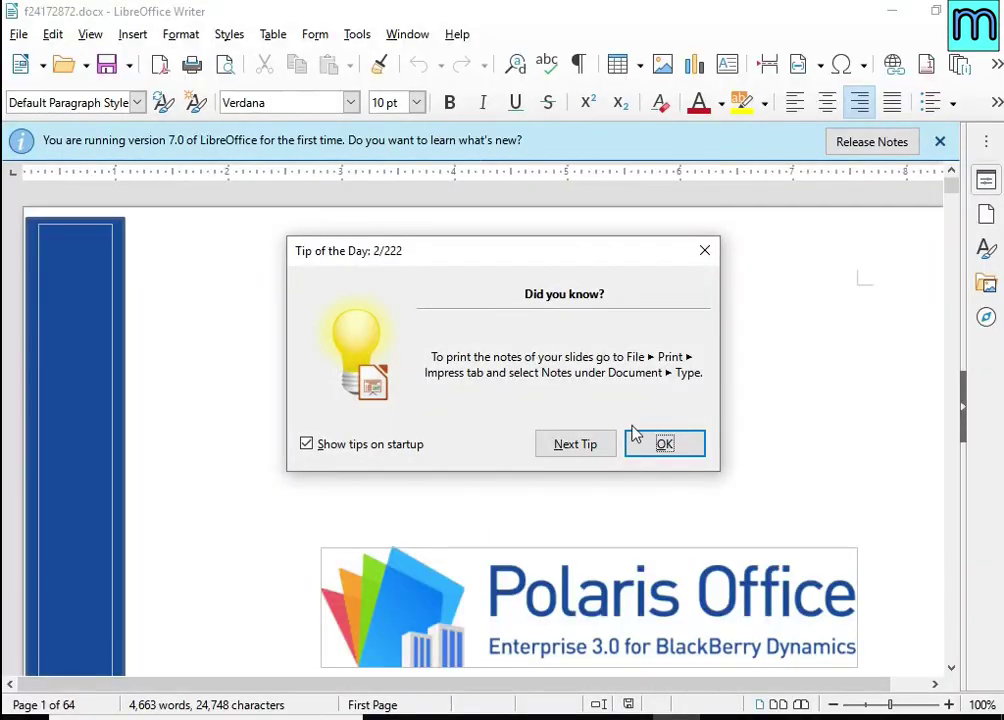
{"action": "left_click", "coordinate": [679, 436]}
{"action": "scroll", "coordinate": [679, 426], "scroll_direction": "down", "scroll_amount": 10}
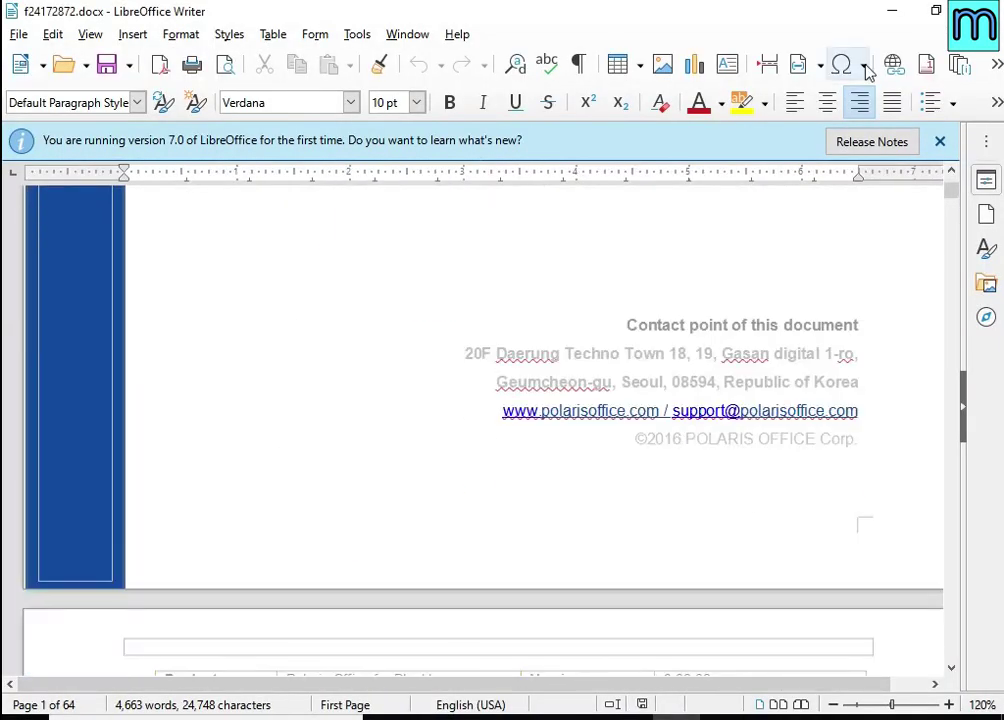
{"action": "left_click", "coordinate": [990, 11]}
View the recovered pictures f25134088.jpg and f24166128.jpg, closing each after viewing.
{"action": "scroll", "coordinate": [847, 250], "scroll_direction": "down", "scroll_amount": 3}
{"action": "double_click", "coordinate": [511, 352]}
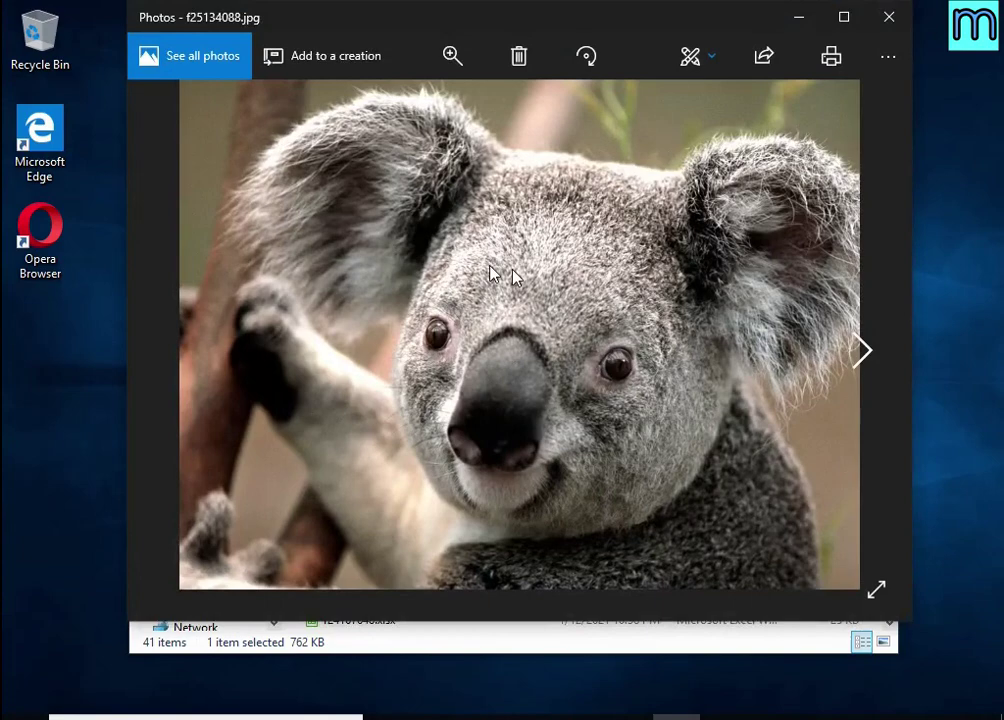
{"action": "left_click", "coordinate": [884, 27]}
{"action": "double_click", "coordinate": [540, 372]}
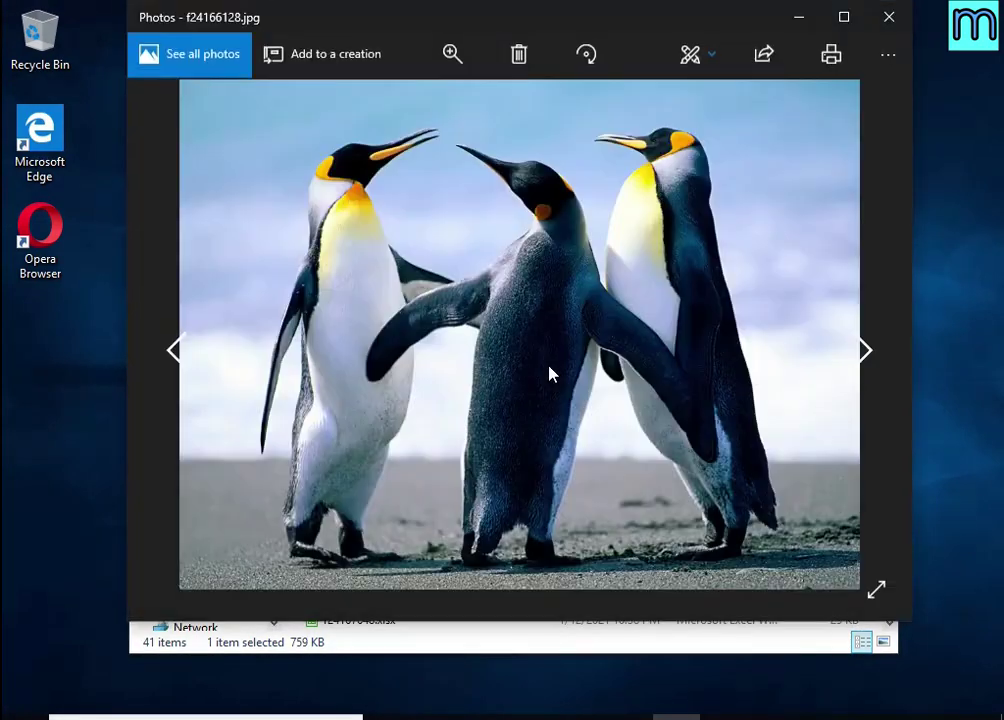
{"action": "left_click", "coordinate": [887, 20]}
Look through the recovered spreadsheet f24167744.xlsx, then close it and the recup_dir.1 folder window.
{"action": "double_click", "coordinate": [459, 578]}
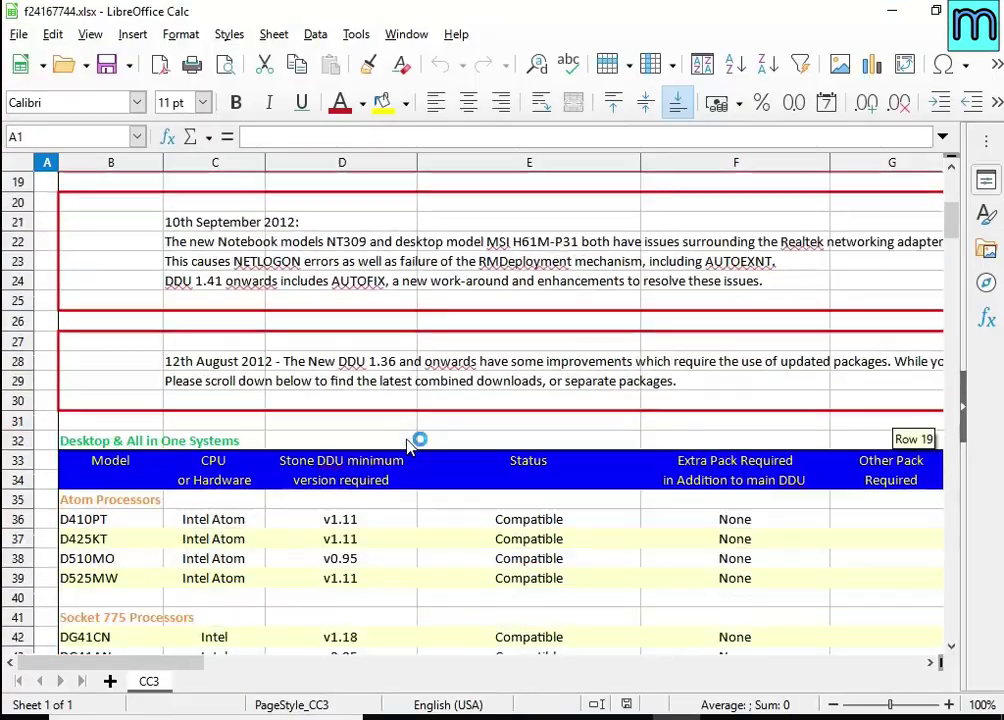
{"action": "scroll", "coordinate": [450, 400], "scroll_direction": "up", "scroll_amount": 5}
{"action": "left_click", "coordinate": [988, 11]}
{"action": "left_click", "coordinate": [870, 85]}
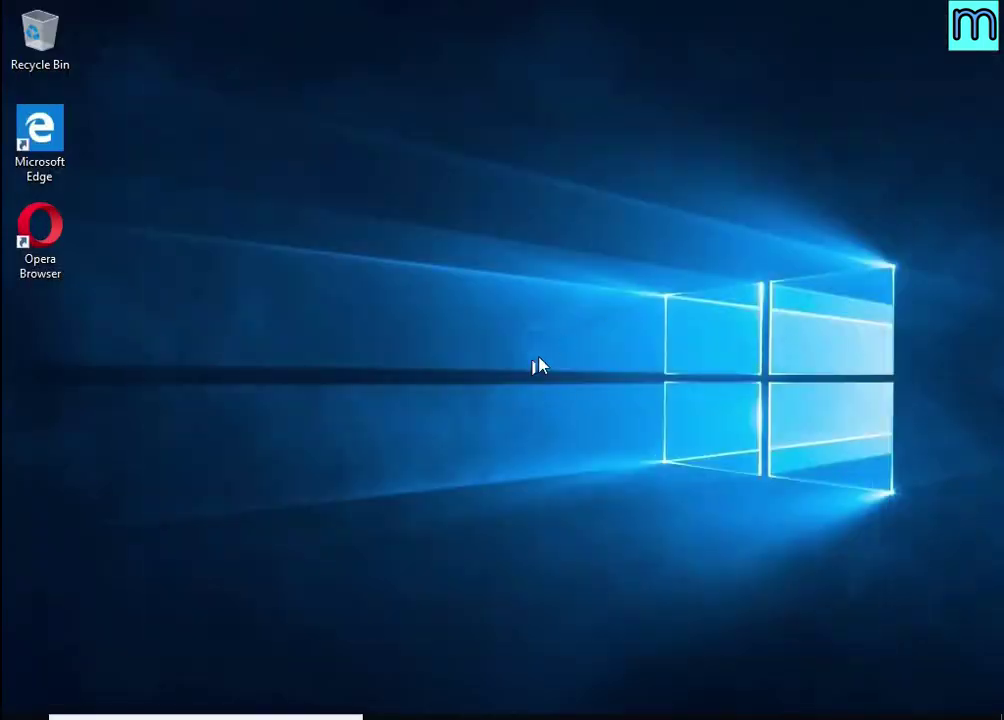